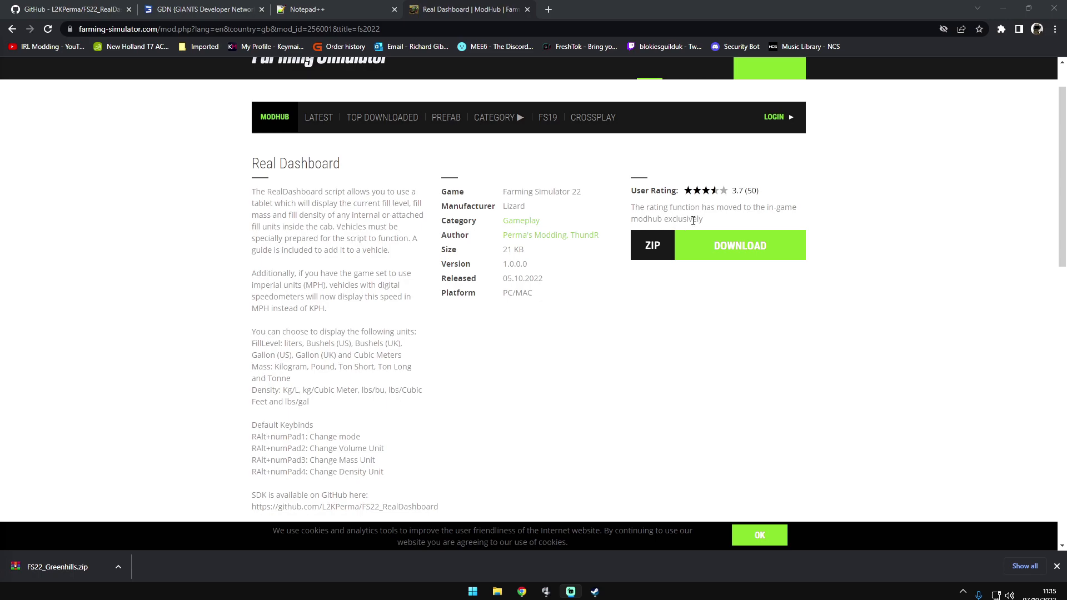
- Review the Real Dashboard mod page on ModHub, covering its description, unit options, default keybinds and screenshots
{"action": "scroll", "coordinate": [392, 327], "scroll_direction": "down", "scroll_amount": 1}
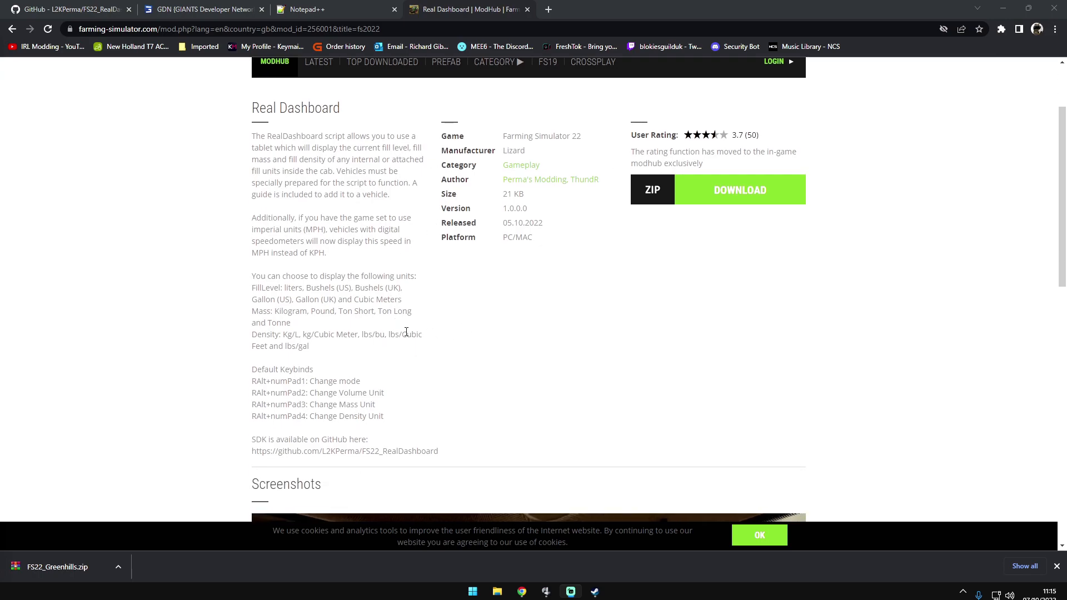
{"action": "scroll", "coordinate": [406, 332], "scroll_direction": "down", "scroll_amount": 1}
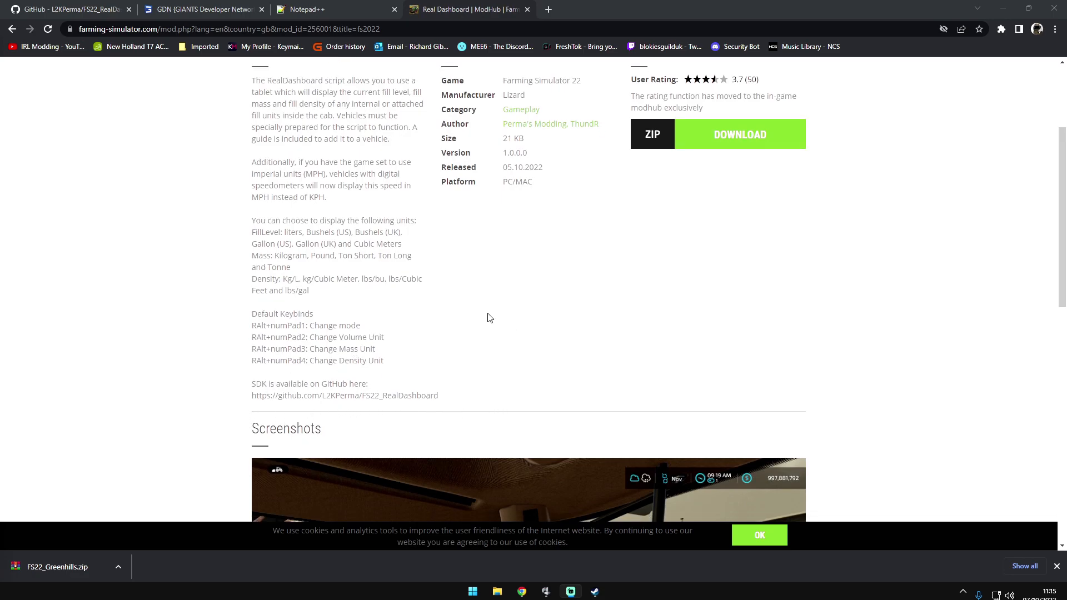
{"action": "scroll", "coordinate": [364, 225], "scroll_direction": "up", "scroll_amount": 3}
{"action": "scroll", "coordinate": [487, 285], "scroll_direction": "down", "scroll_amount": 8}
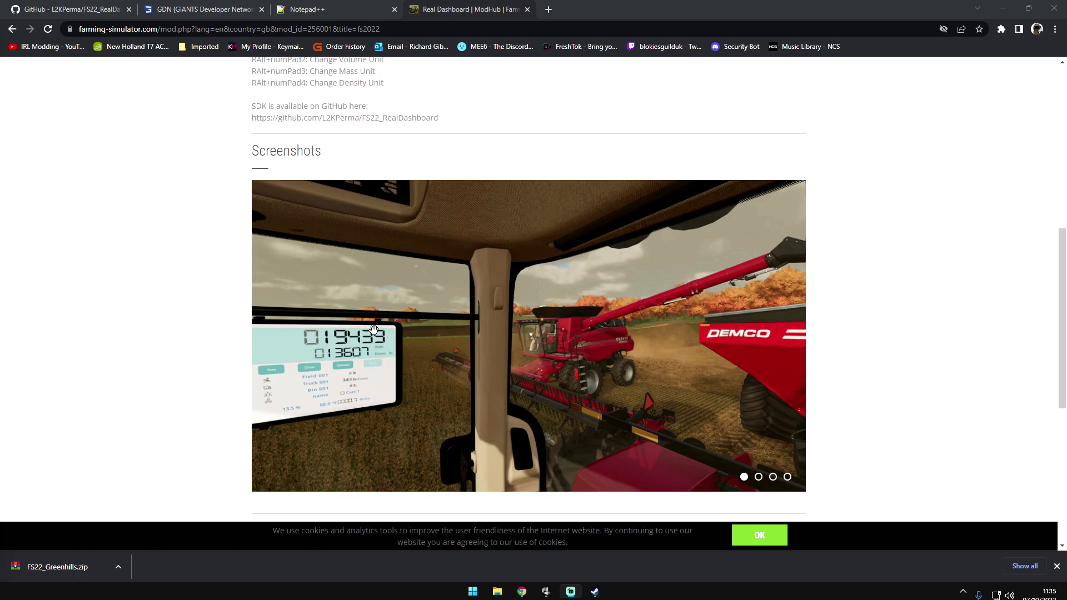
{"action": "scroll", "coordinate": [357, 332], "scroll_direction": "up", "scroll_amount": 3}
{"action": "scroll", "coordinate": [356, 332], "scroll_direction": "up", "scroll_amount": 2}
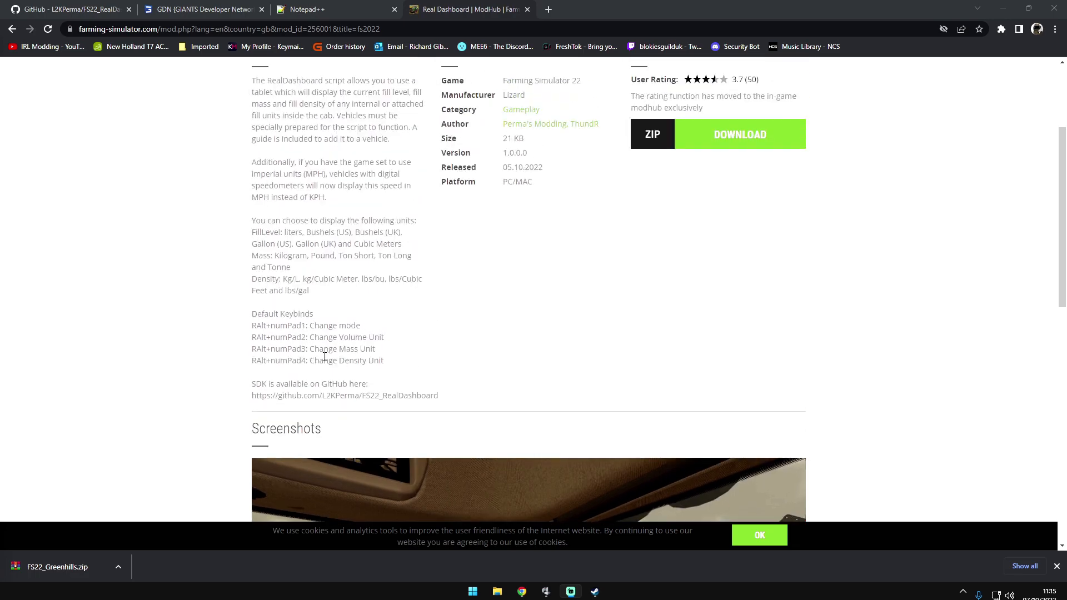
{"action": "scroll", "coordinate": [329, 341], "scroll_direction": "up", "scroll_amount": 2}
{"action": "scroll", "coordinate": [363, 254], "scroll_direction": "down", "scroll_amount": 1}
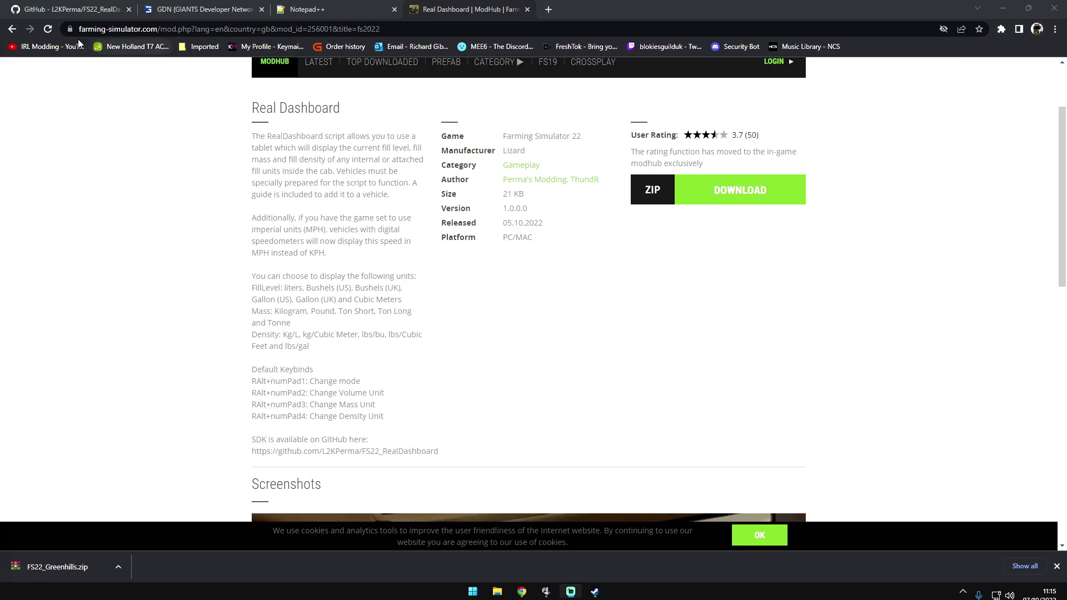
- Review the web pages for the required files and tools: the FS22_RealDashboard GitHub repository, Notepad++ and the GIANTS Developer Network downloads
{"action": "left_click", "coordinate": [67, 10]}
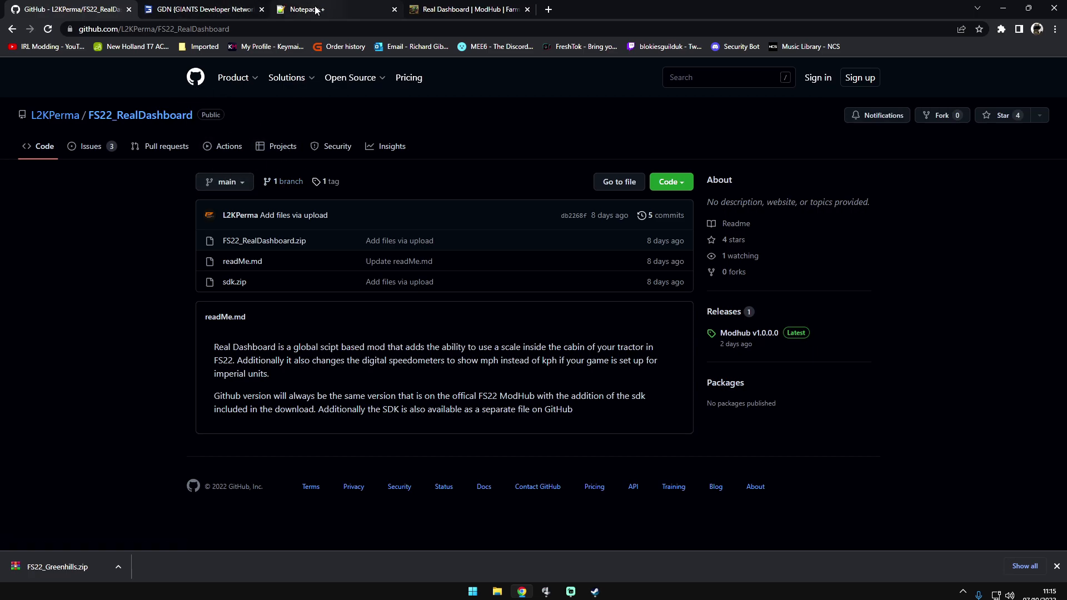
{"action": "left_click", "coordinate": [294, 11]}
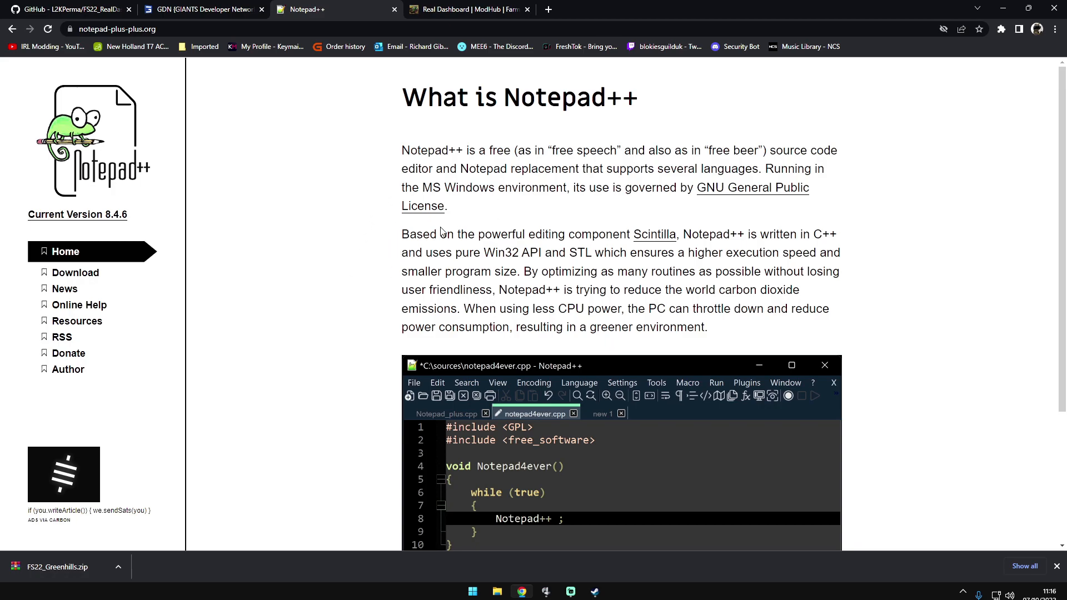
{"action": "scroll", "coordinate": [520, 376], "scroll_direction": "down", "scroll_amount": 2}
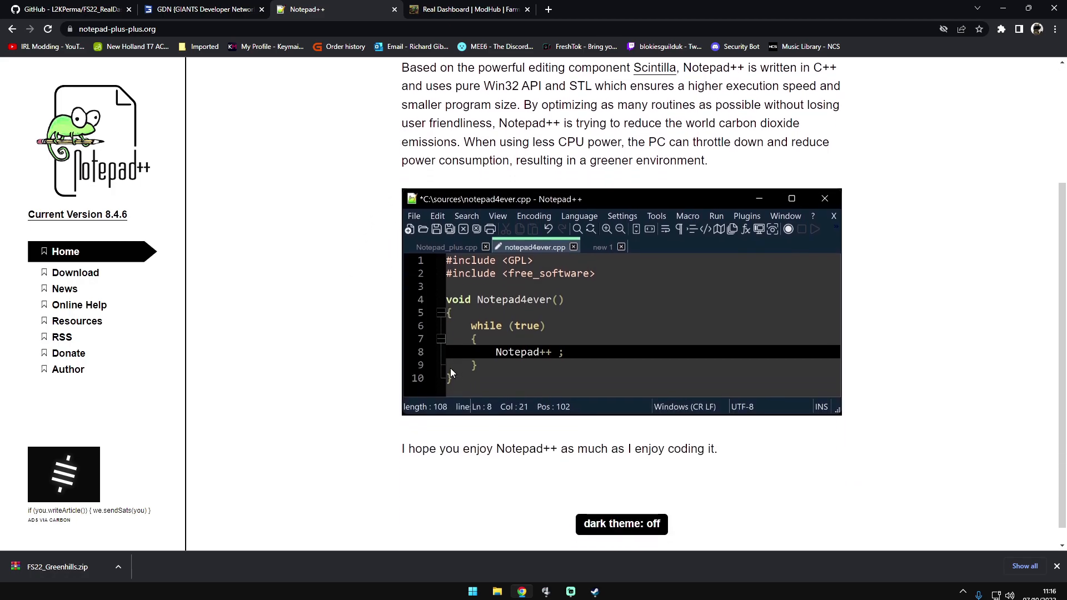
{"action": "scroll", "coordinate": [412, 344], "scroll_direction": "up", "scroll_amount": 2}
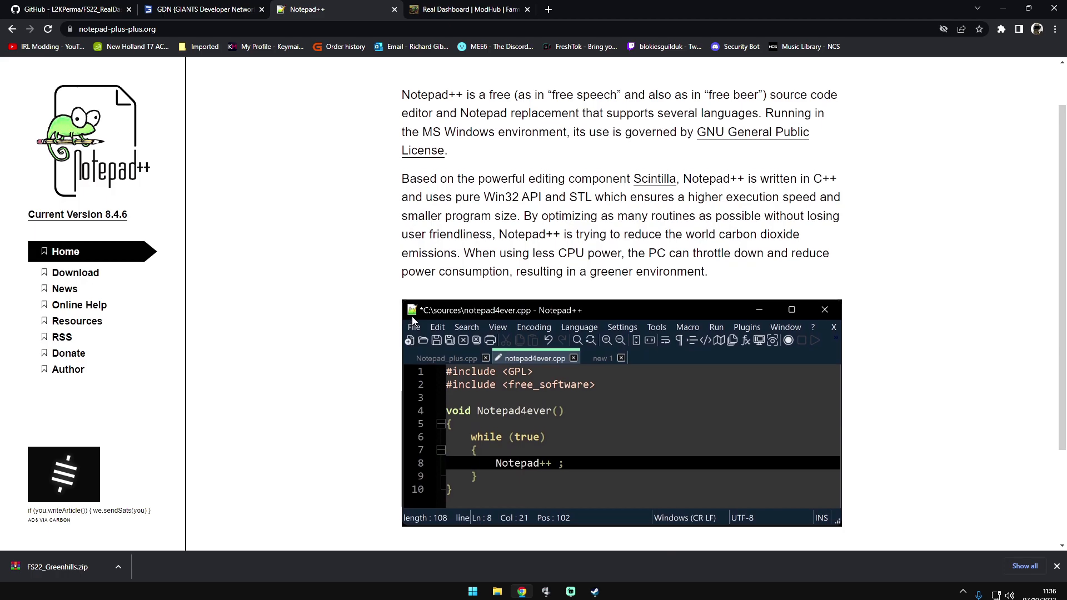
{"action": "left_click", "coordinate": [223, 8]}
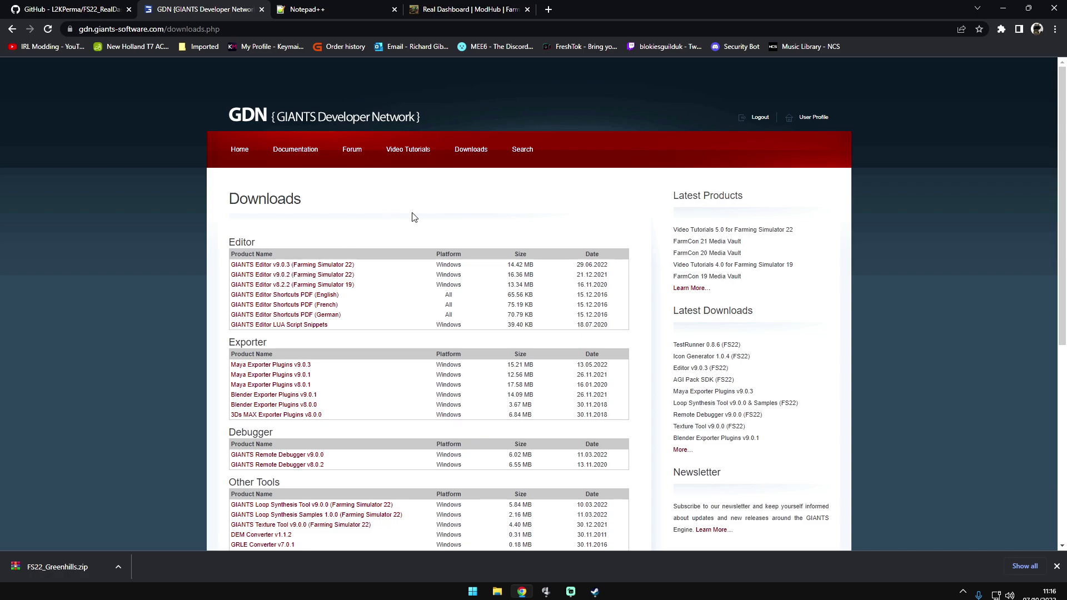
{"action": "left_click", "coordinate": [333, 10]}
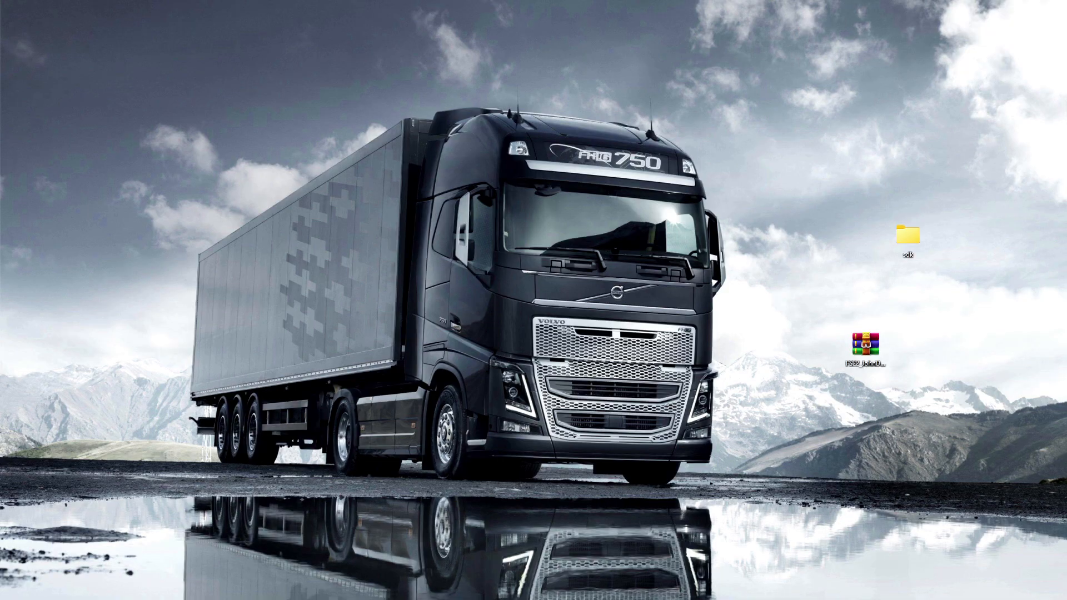
- Examine the contents of the desktop's sdk folder, including its templates subfolder and code.xml, and put the window away
{"action": "left_click_drag", "start_coordinate": [802, 192], "coordinate": [758, 149]}
{"action": "left_click_drag", "start_coordinate": [1066, 134], "coordinate": [626, 116]}
{"action": "double_click", "coordinate": [511, 243]}
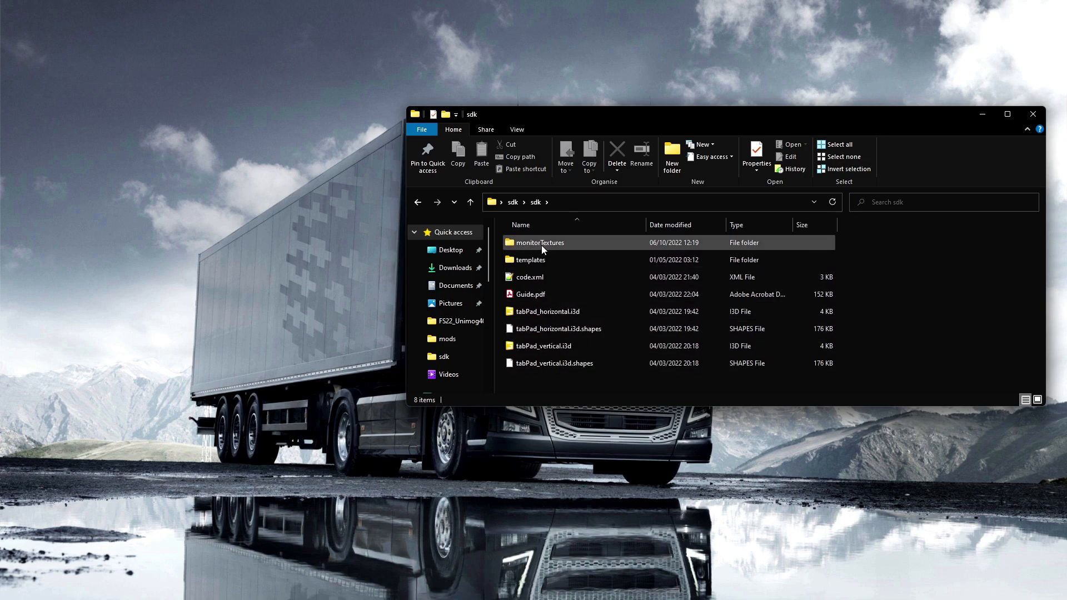
{"action": "double_click", "coordinate": [539, 261]}
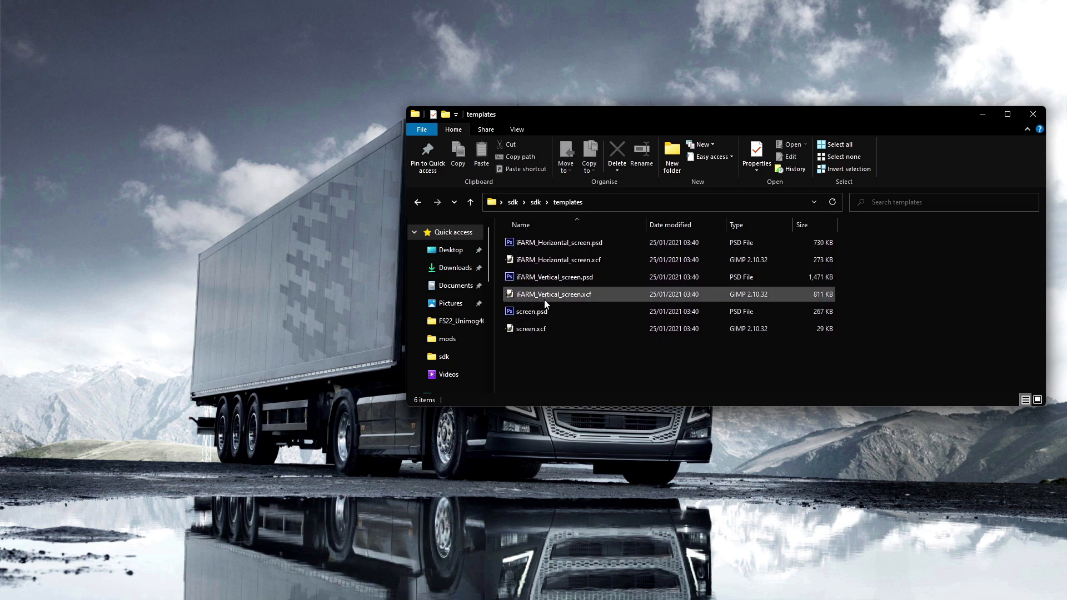
{"action": "left_click", "coordinate": [417, 201]}
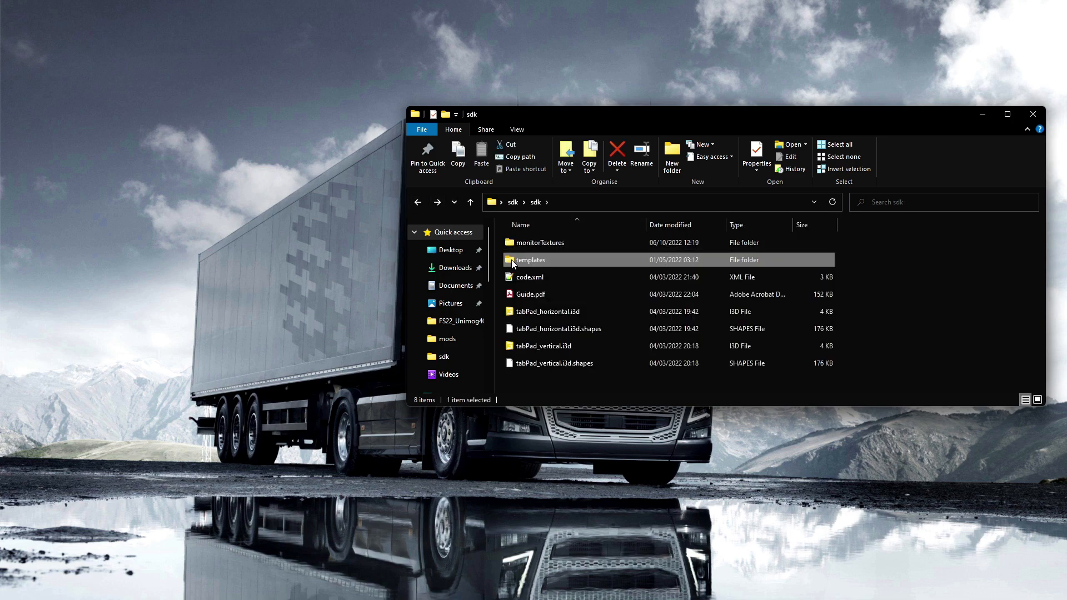
{"action": "left_click", "coordinate": [538, 279]}
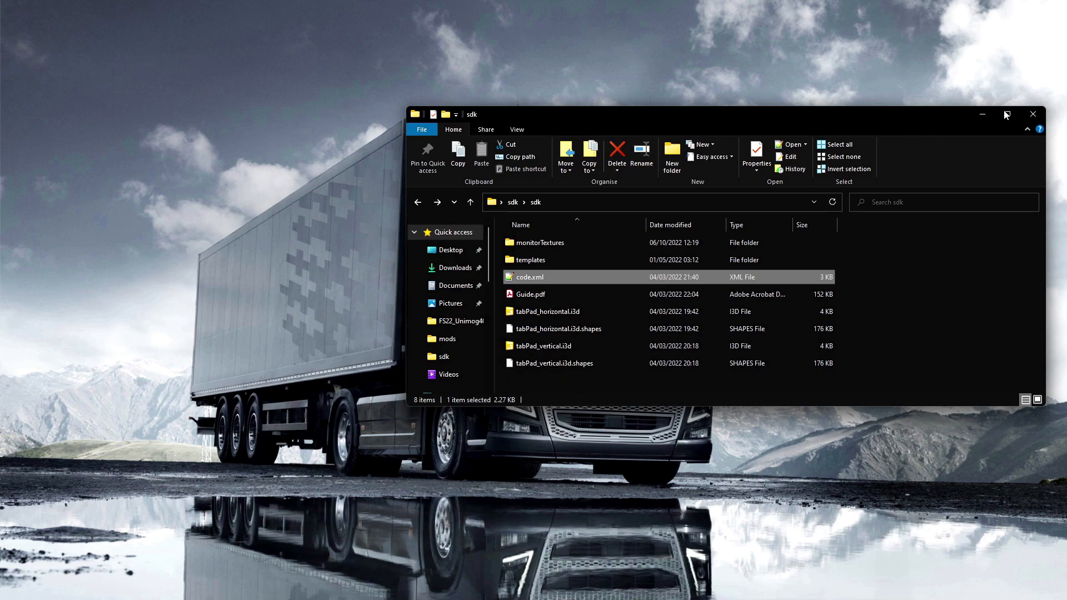
{"action": "left_click", "coordinate": [981, 115]}
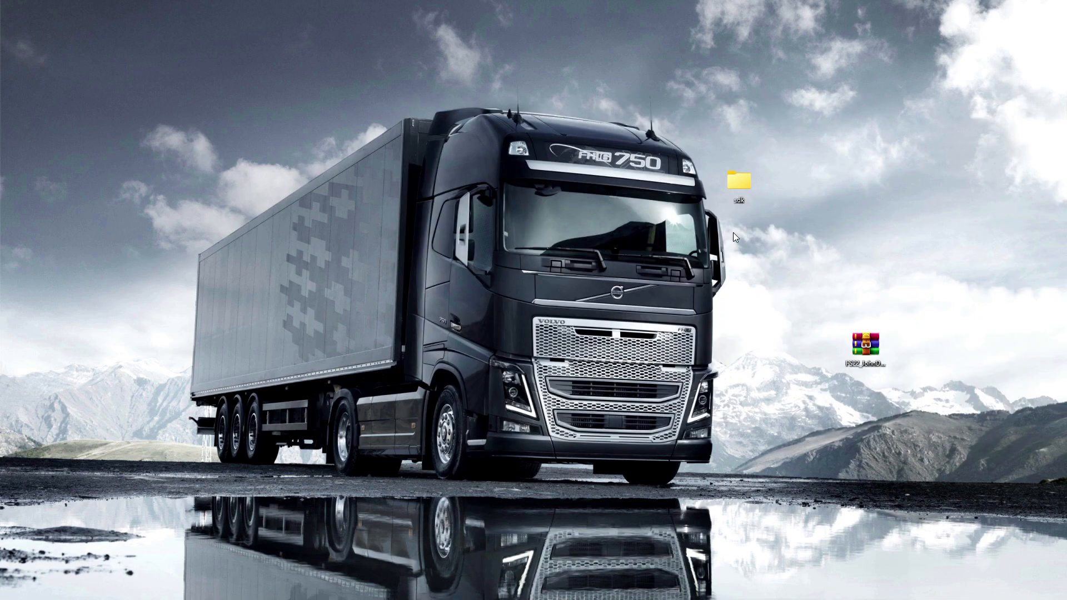
- Extract FS22_JohnDeere6RExtraLargeSeries.zip into a folder of the same name on the desktop and open that folder
{"action": "left_click_drag", "start_coordinate": [872, 354], "coordinate": [751, 303]}
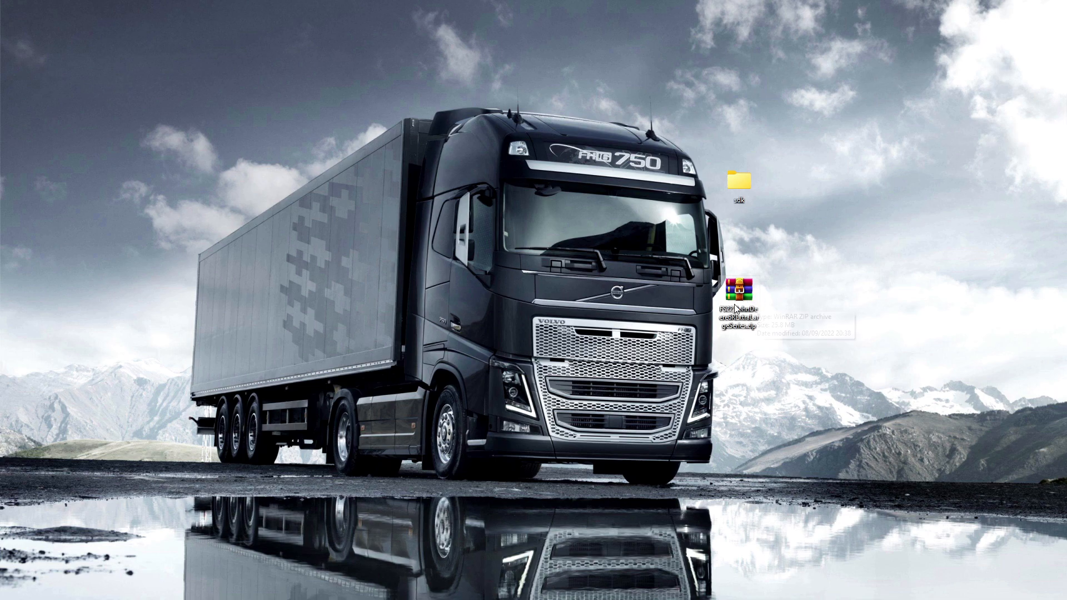
{"action": "right_click", "coordinate": [740, 296]}
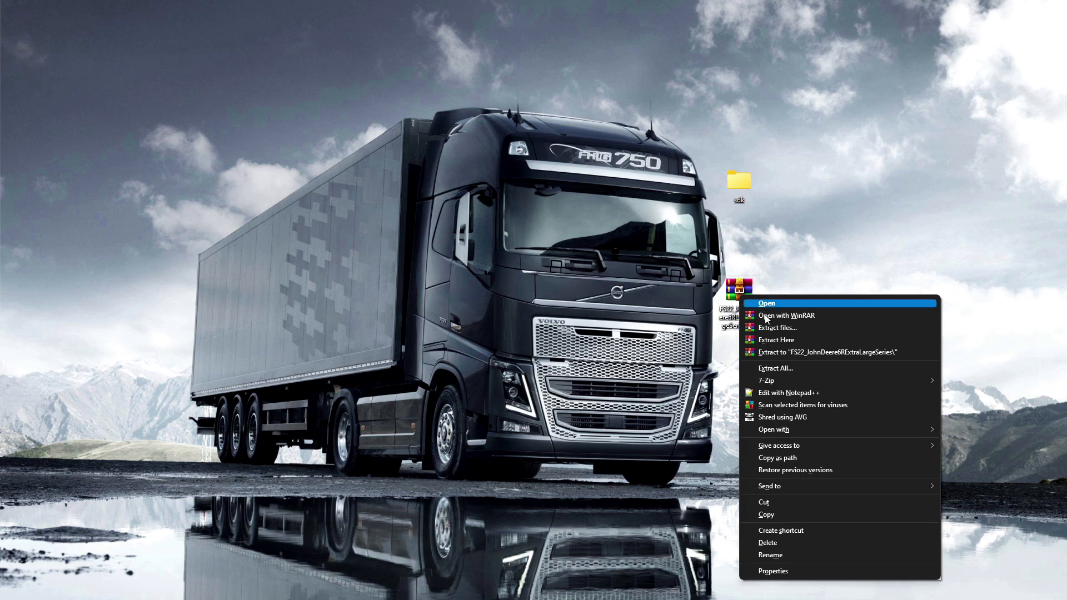
{"action": "left_click", "coordinate": [786, 352]}
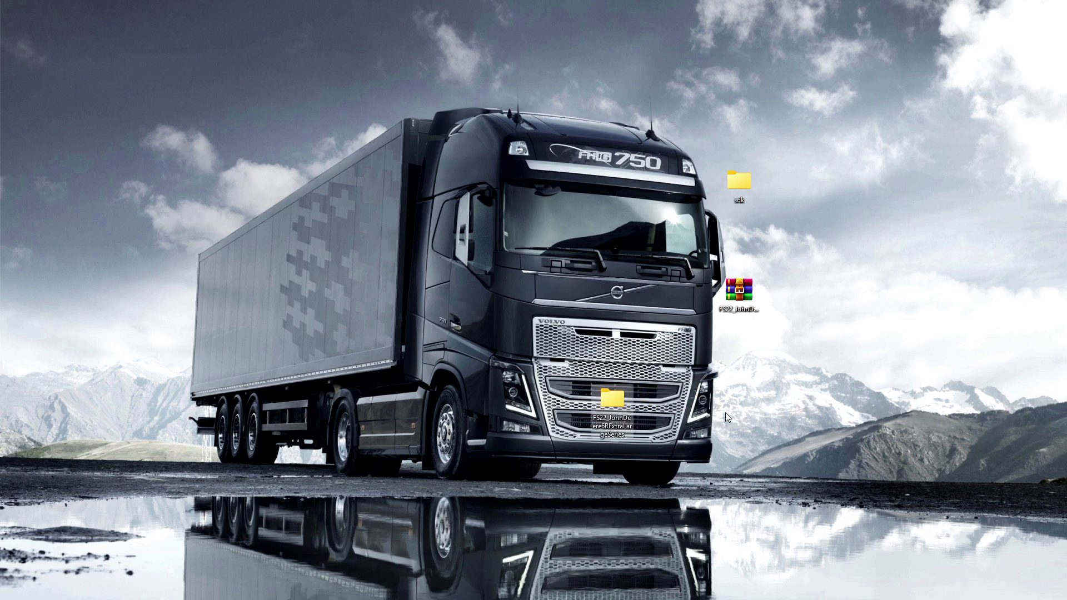
{"action": "double_click", "coordinate": [620, 398]}
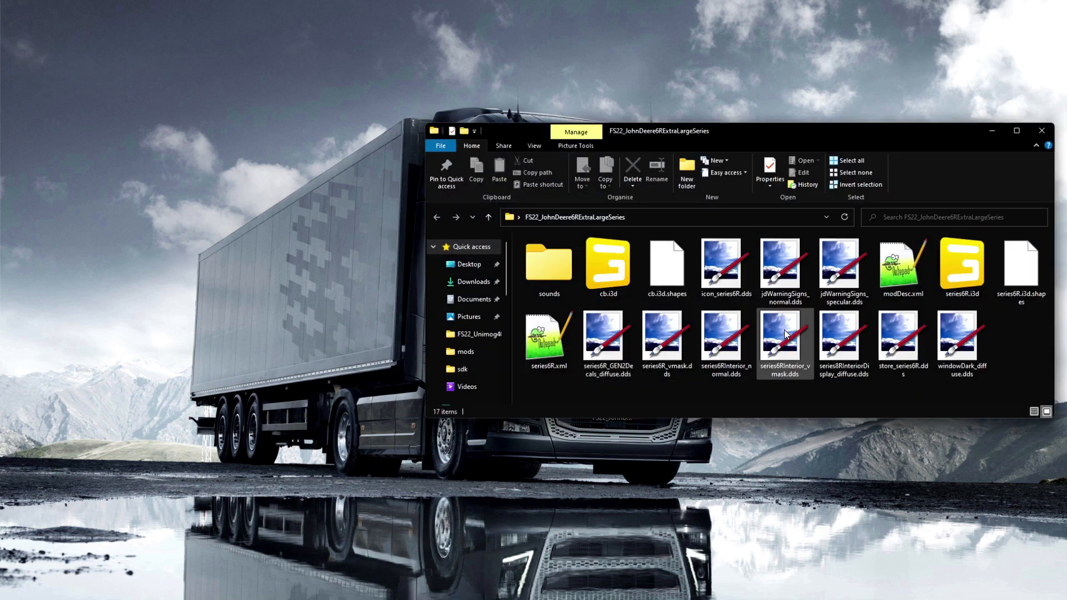
{"action": "left_click_drag", "start_coordinate": [781, 129], "coordinate": [489, 59]}
{"action": "left_click_drag", "start_coordinate": [562, 64], "coordinate": [726, 245]}
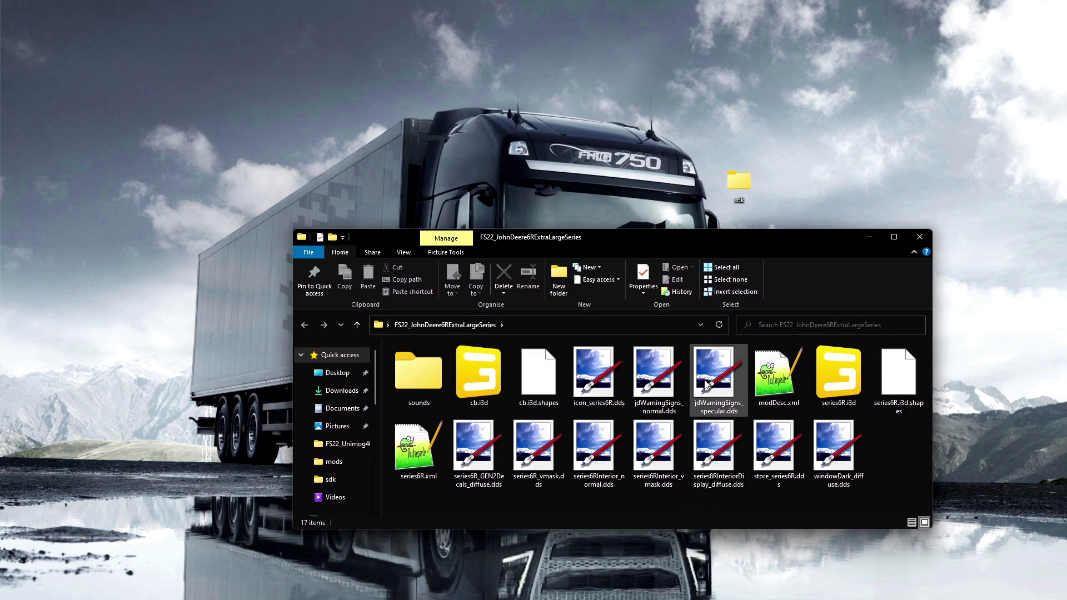
- Open the inner sdk folder in a separate window and arrange it so the mod folder's files stay visible
{"action": "double_click", "coordinate": [731, 175]}
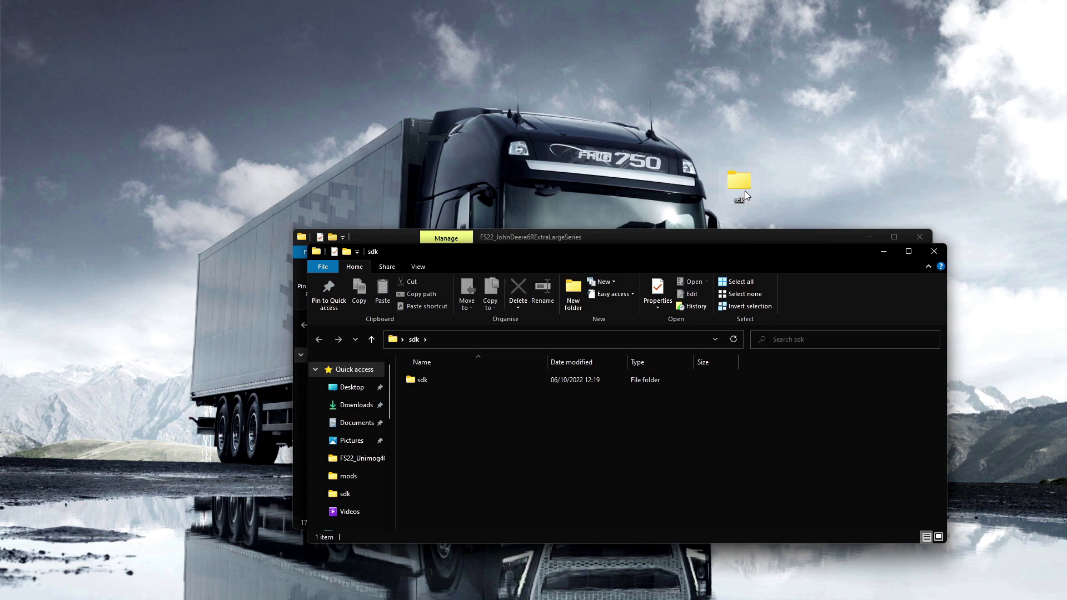
{"action": "left_click_drag", "start_coordinate": [611, 241], "coordinate": [608, 253]}
{"action": "left_click_drag", "start_coordinate": [679, 245], "coordinate": [751, 324]}
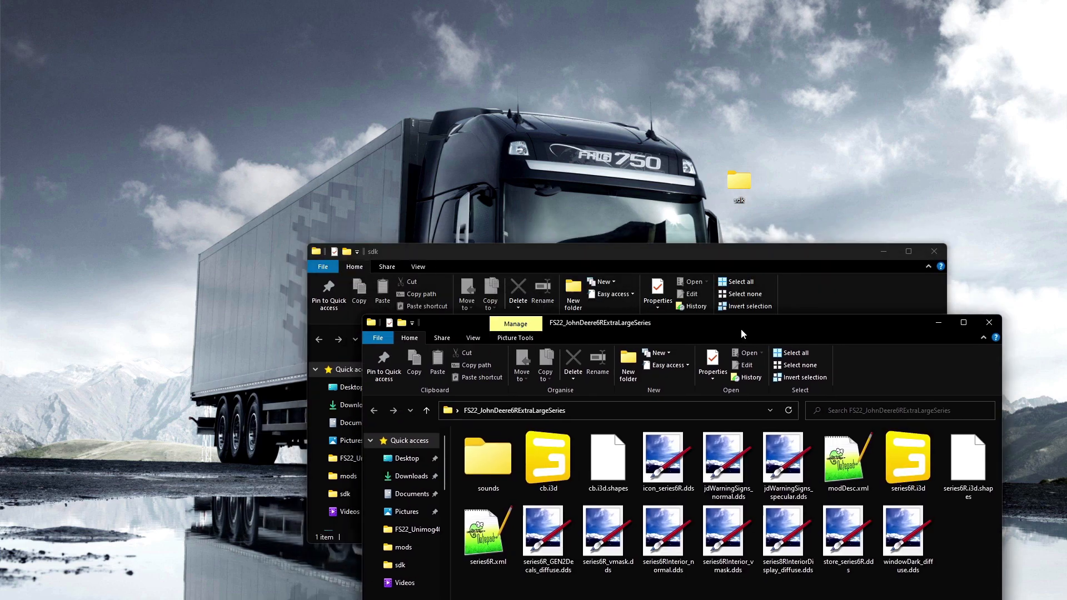
{"action": "left_click_drag", "start_coordinate": [678, 248], "coordinate": [676, 101]}
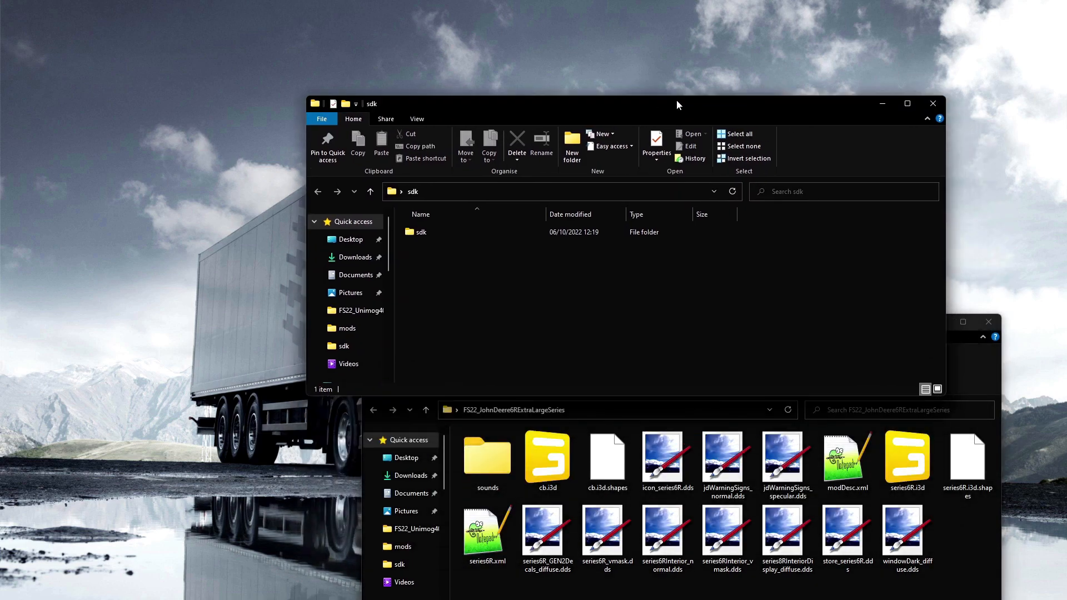
{"action": "double_click", "coordinate": [422, 234]}
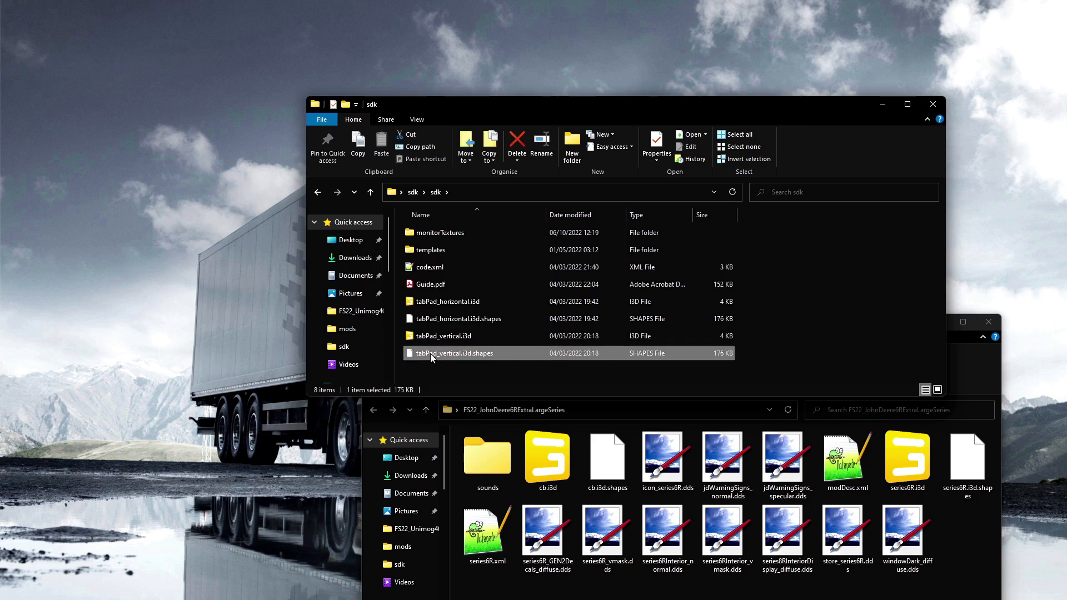
- Copy the monitorTextures folder, tabPad_vertical.i3d and tabPad_vertical.i3d.shapes from sdk into the FS22_JohnDeere6RExtraLargeSeries folder
{"action": "left_click", "coordinate": [450, 337]}
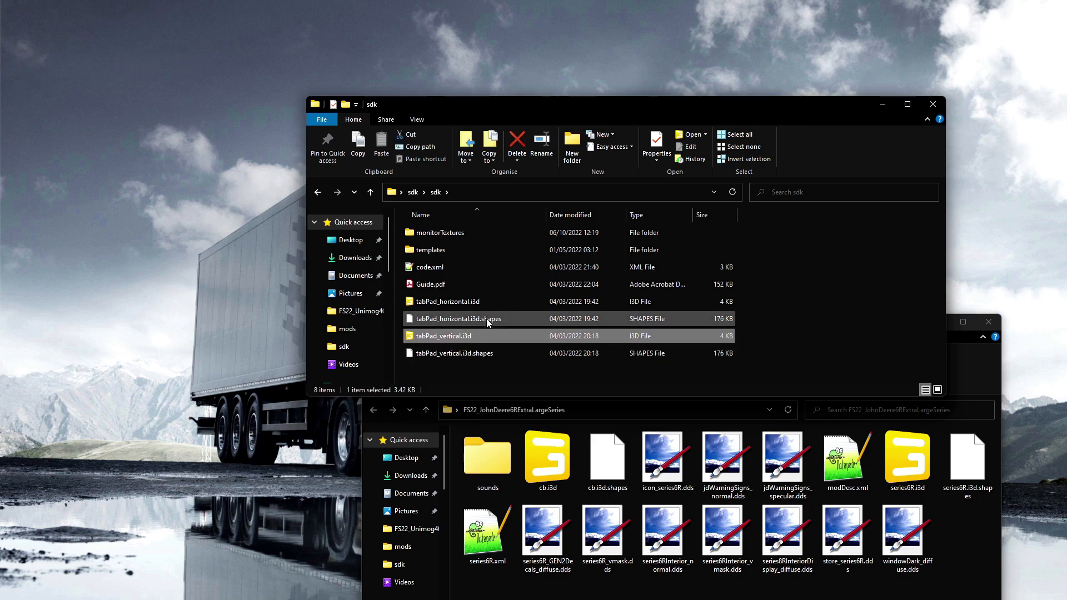
{"action": "left_click", "coordinate": [459, 350], "text": "shift"}
{"action": "left_click", "coordinate": [438, 232], "text": "ctrl"}
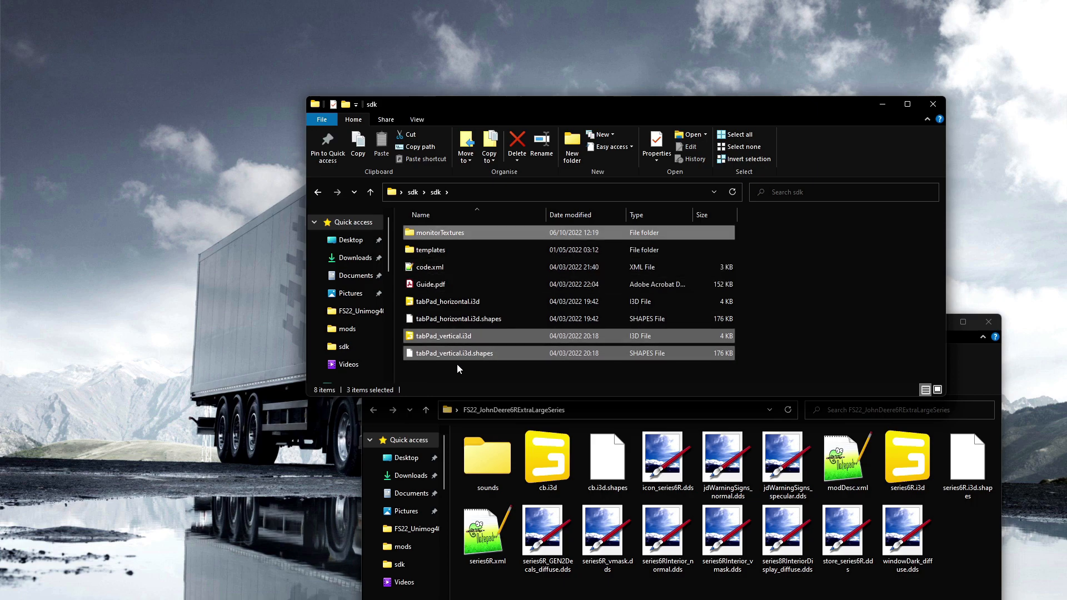
{"action": "right_click", "coordinate": [495, 234]}
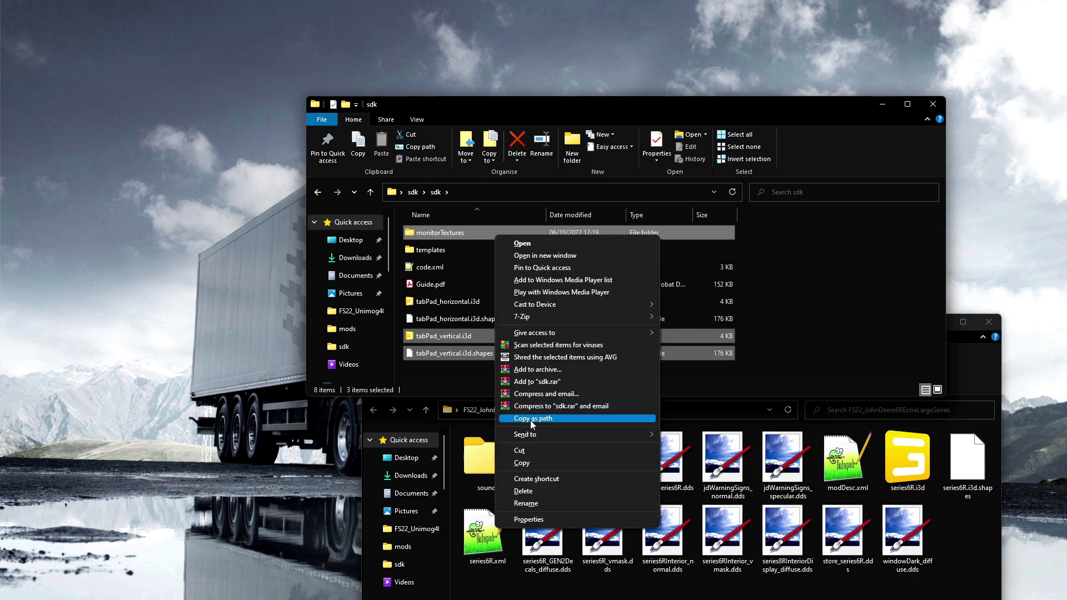
{"action": "left_click", "coordinate": [522, 463]}
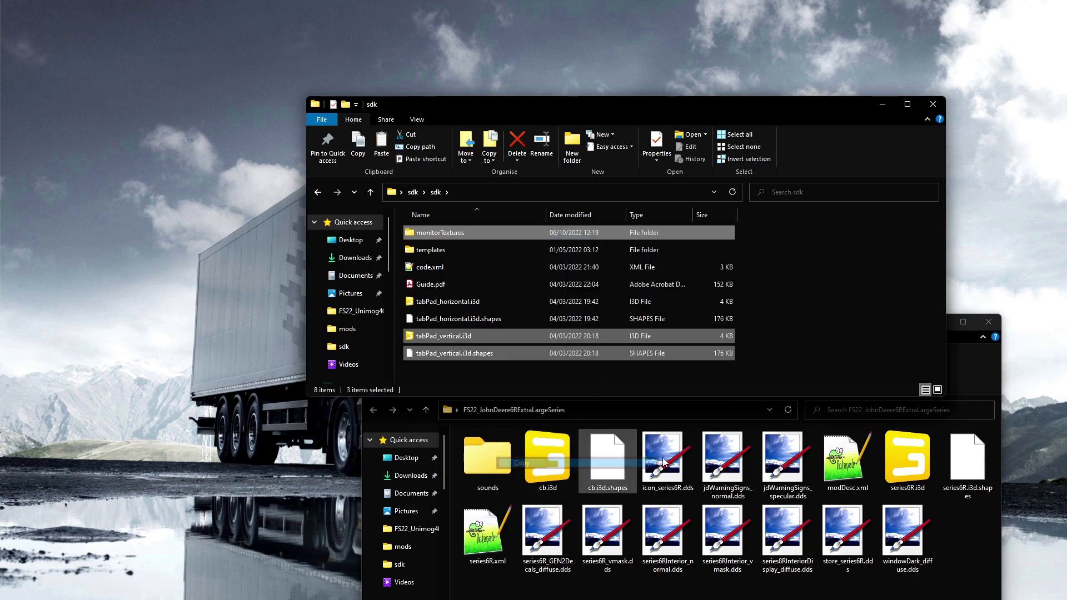
{"action": "left_click", "coordinate": [972, 355]}
{"action": "left_click_drag", "start_coordinate": [828, 324], "coordinate": [725, 75]}
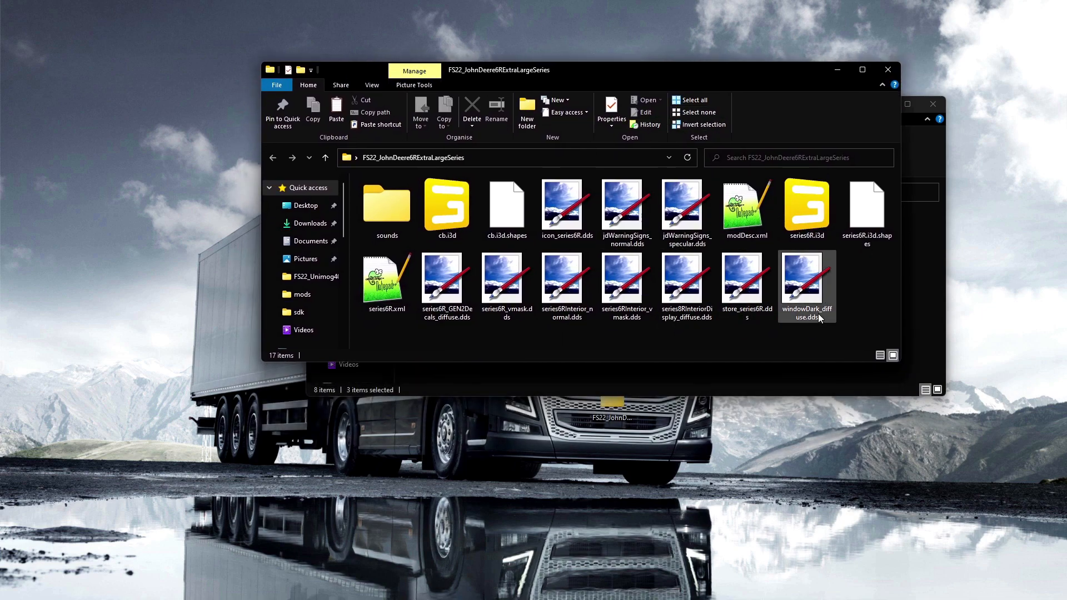
{"action": "right_click", "coordinate": [863, 287]}
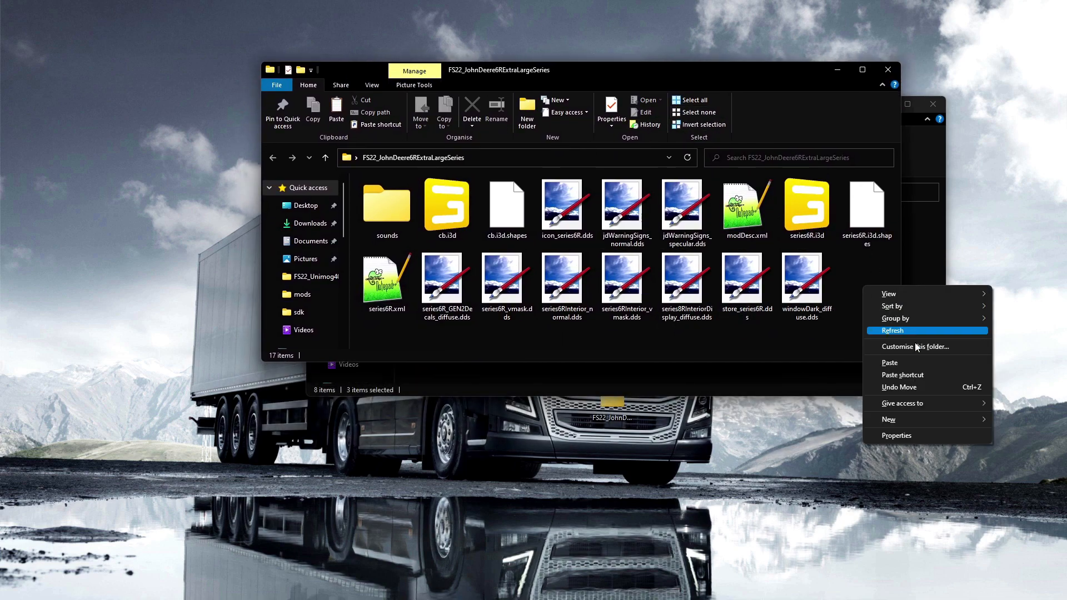
{"action": "left_click", "coordinate": [909, 362]}
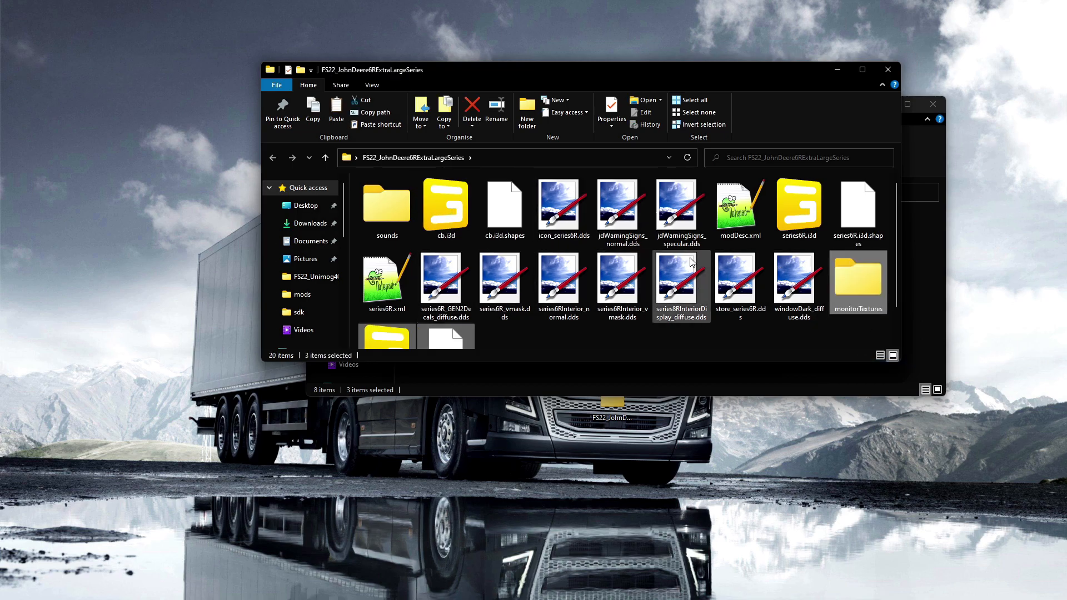
- Open series6R.i3d from the mod folder in GIANTS Editor and bring the whole tractor into view
{"action": "left_click", "coordinate": [798, 218]}
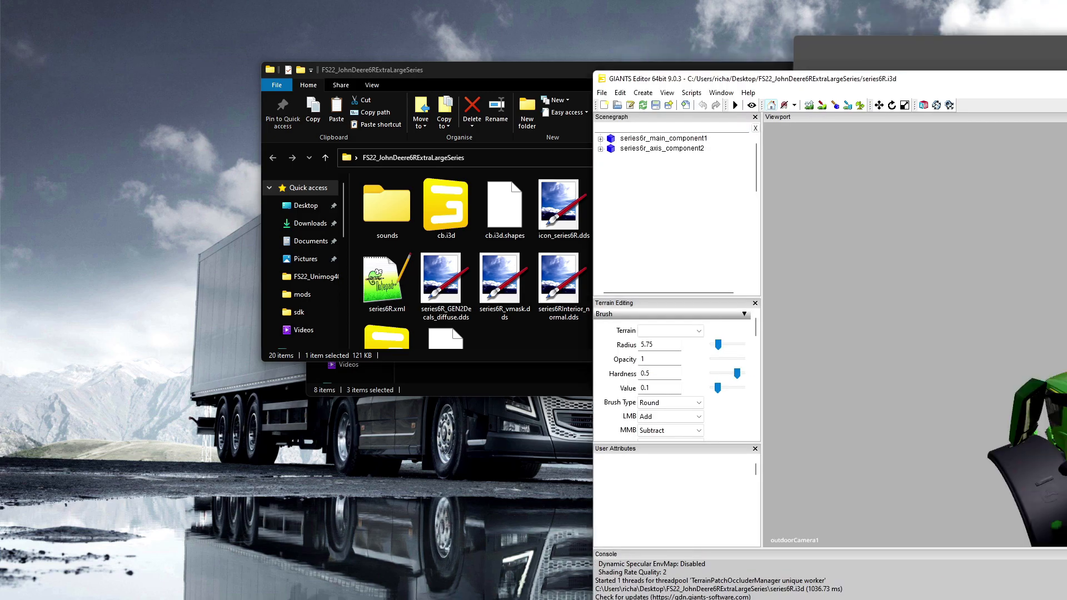
{"action": "left_click_drag", "start_coordinate": [1045, 74], "coordinate": [505, 15]}
{"action": "scroll", "coordinate": [618, 237], "scroll_direction": "down", "scroll_amount": 7}
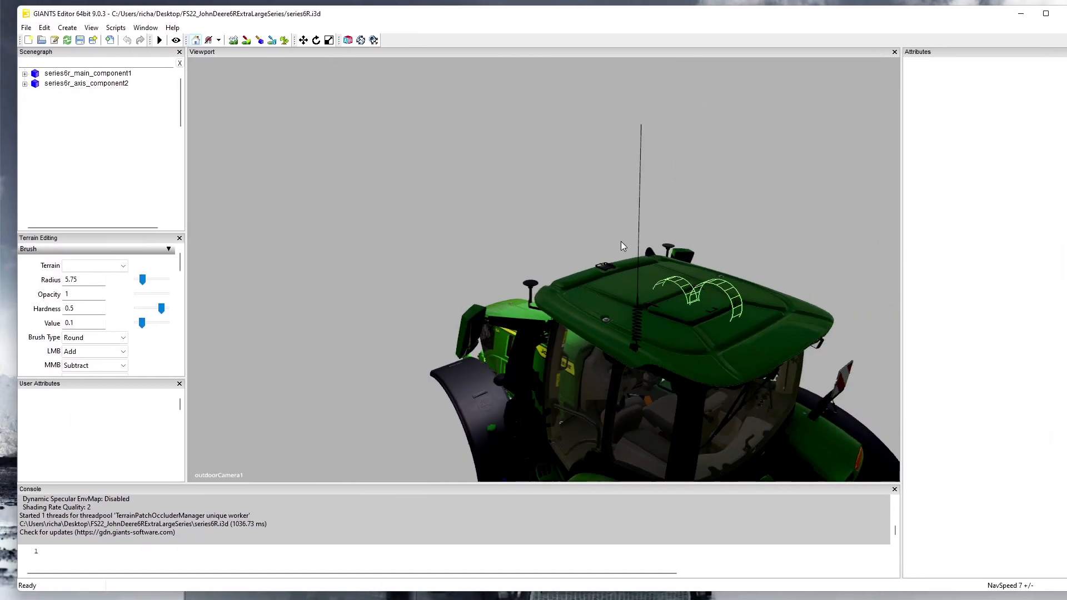
{"action": "scroll", "coordinate": [618, 223], "scroll_direction": "down", "scroll_amount": 3}
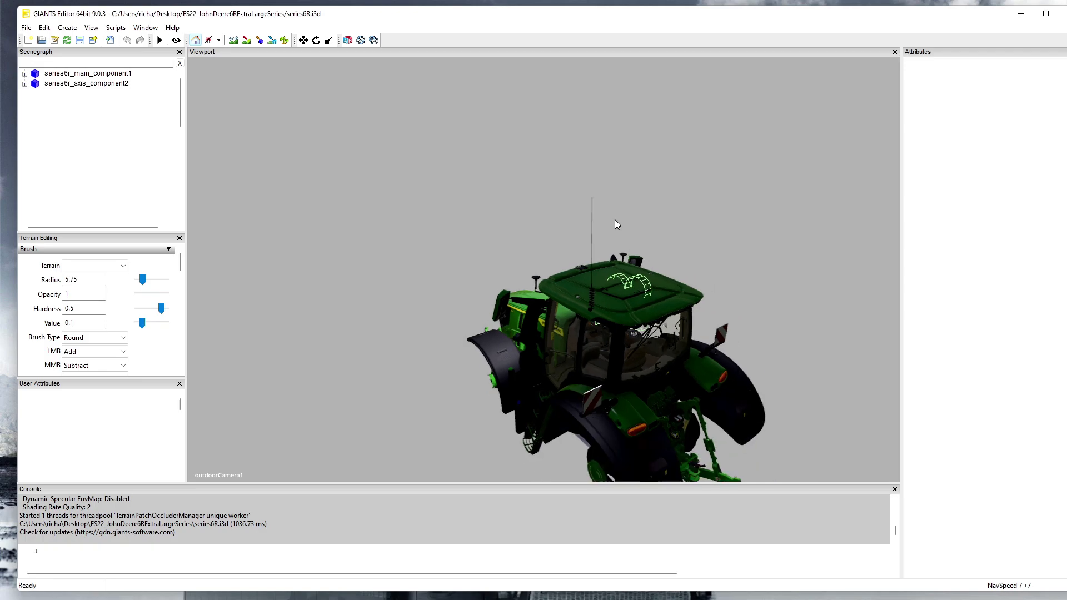
- Bring the cab interior's side pillar into view and expand the scenegraph from series6r_main_component1 down to the cabin node's children
{"action": "left_click_drag", "start_coordinate": [730, 170], "coordinate": [554, 79], "text": "alt"}
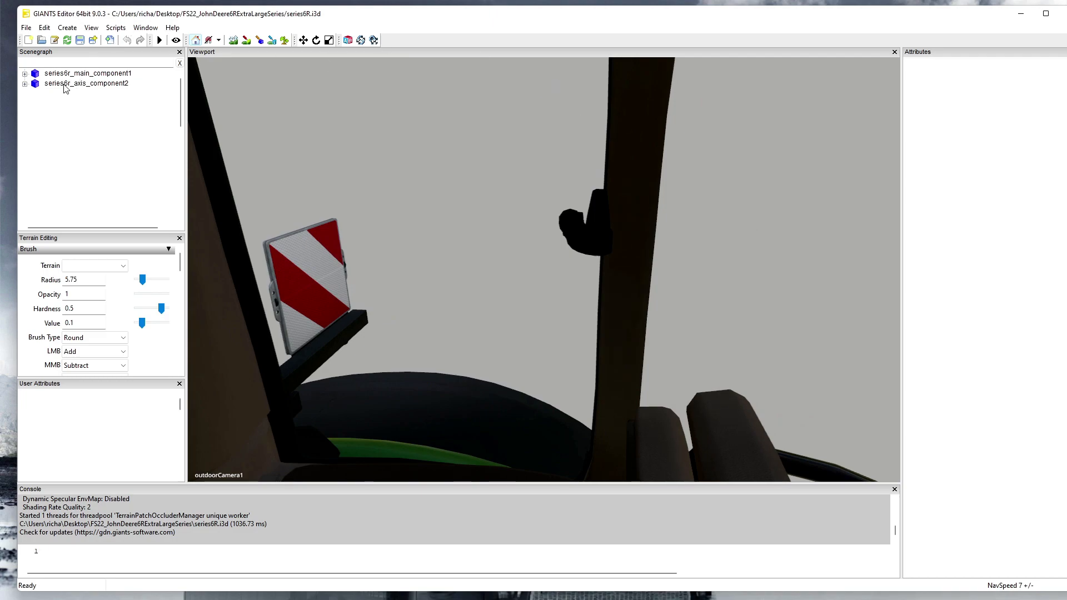
{"action": "left_click", "coordinate": [25, 73]}
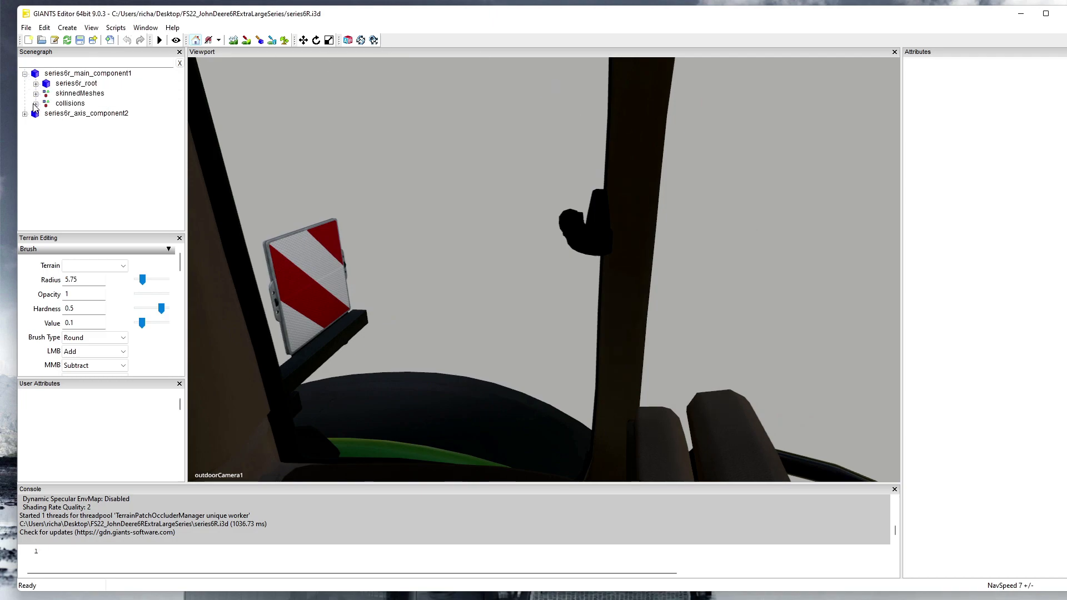
{"action": "left_click", "coordinate": [35, 84]}
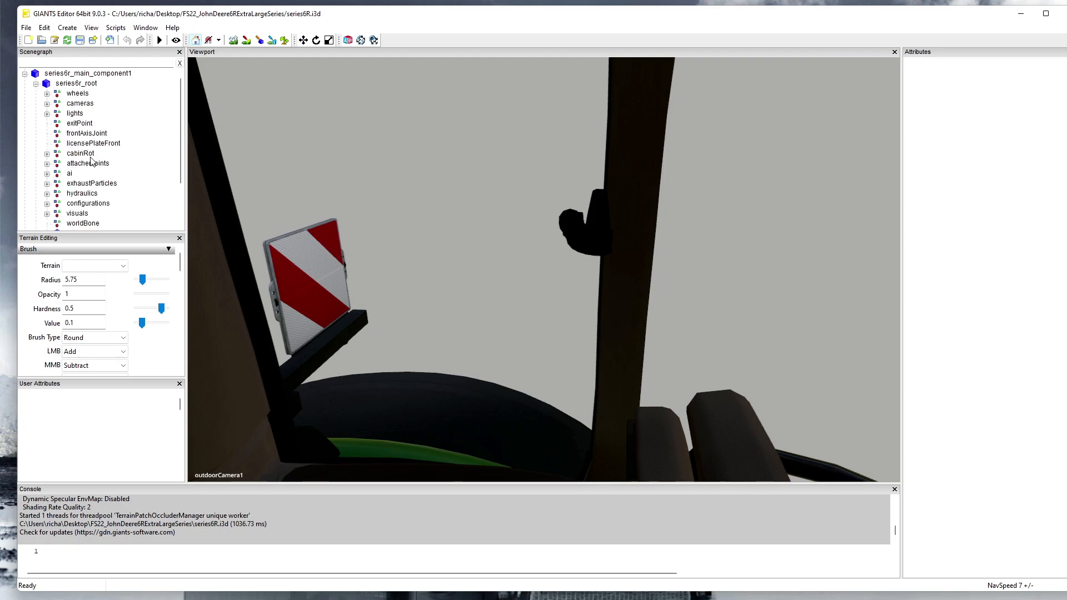
{"action": "left_click", "coordinate": [80, 154]}
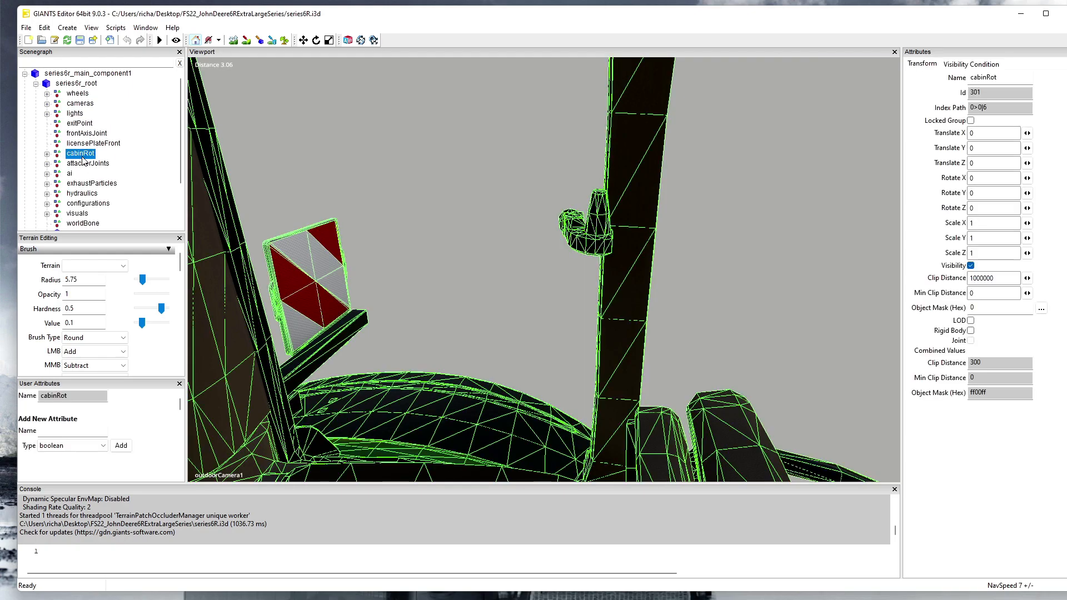
{"action": "left_click", "coordinate": [47, 155]}
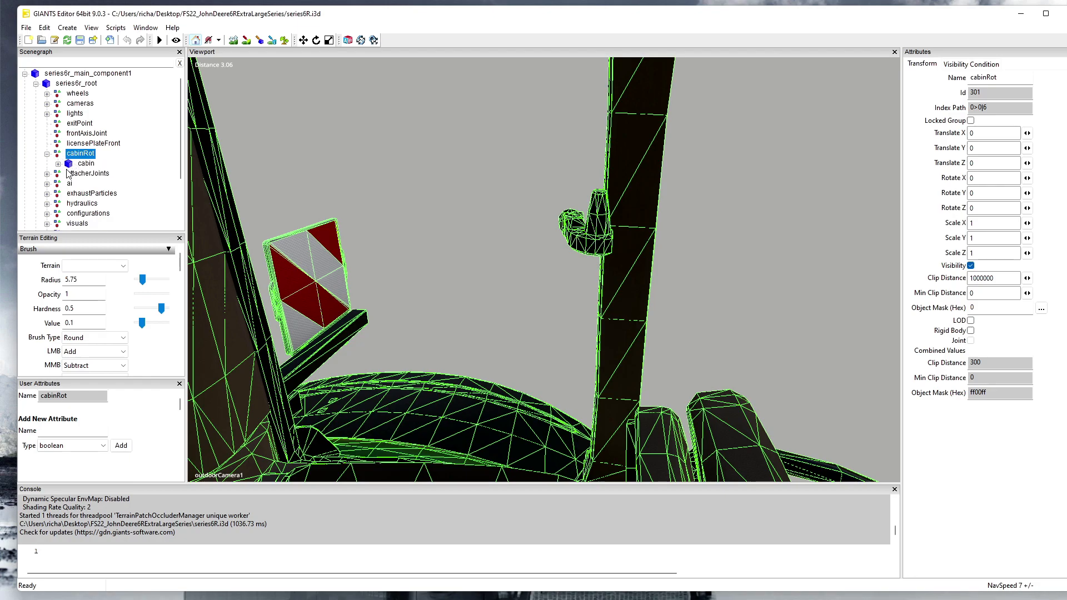
{"action": "left_click", "coordinate": [58, 164]}
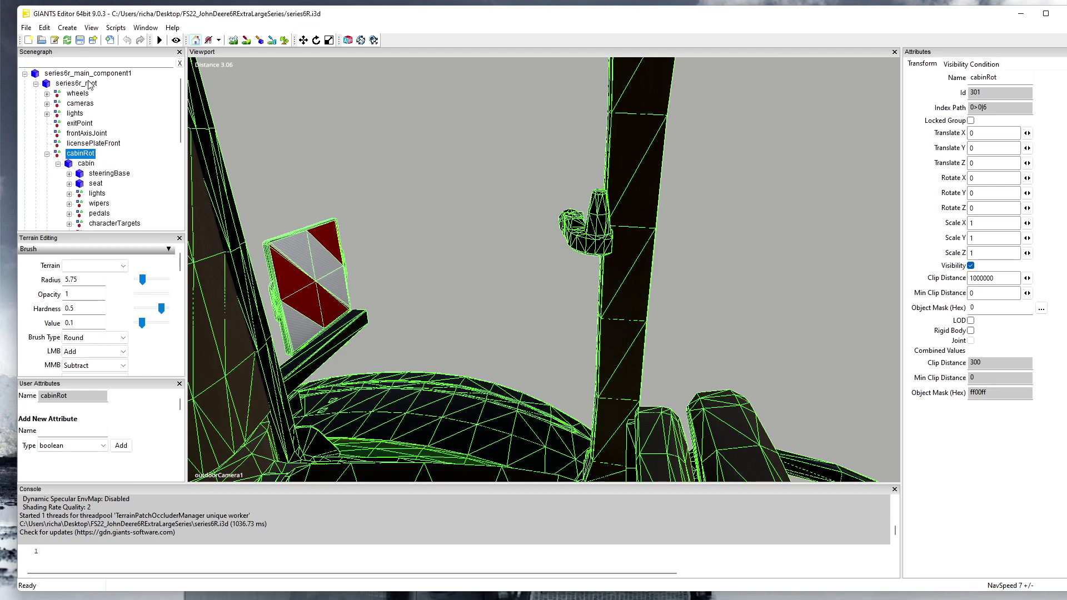
- Import tabPad_vertical.i3d from the FS22_JohnDeere6RExtraLargeSeries folder on the desktop into the tractor scene
{"action": "left_click", "coordinate": [26, 29]}
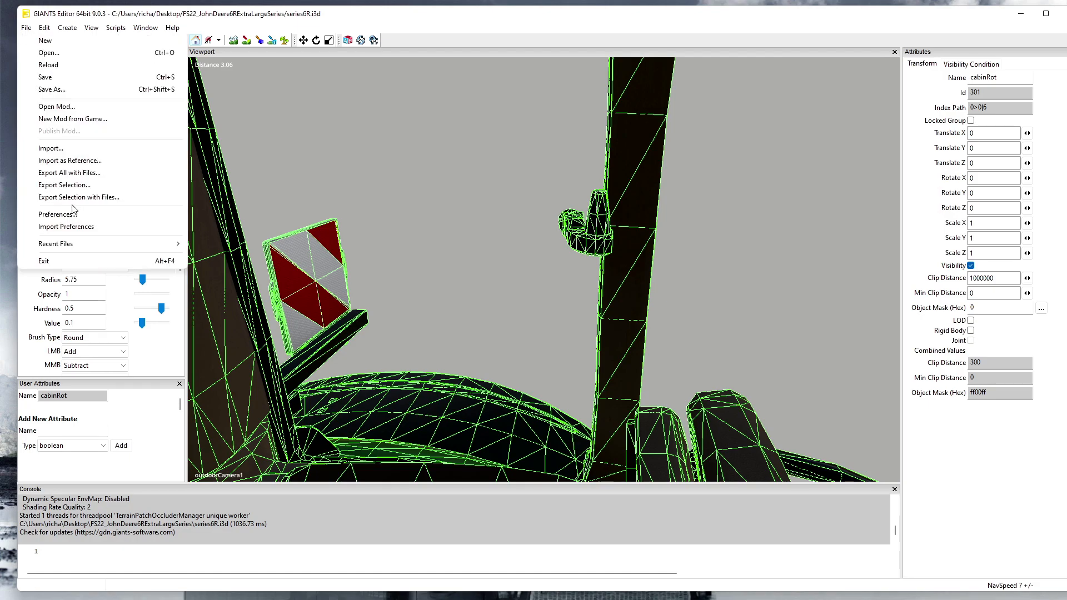
{"action": "left_click", "coordinate": [58, 149]}
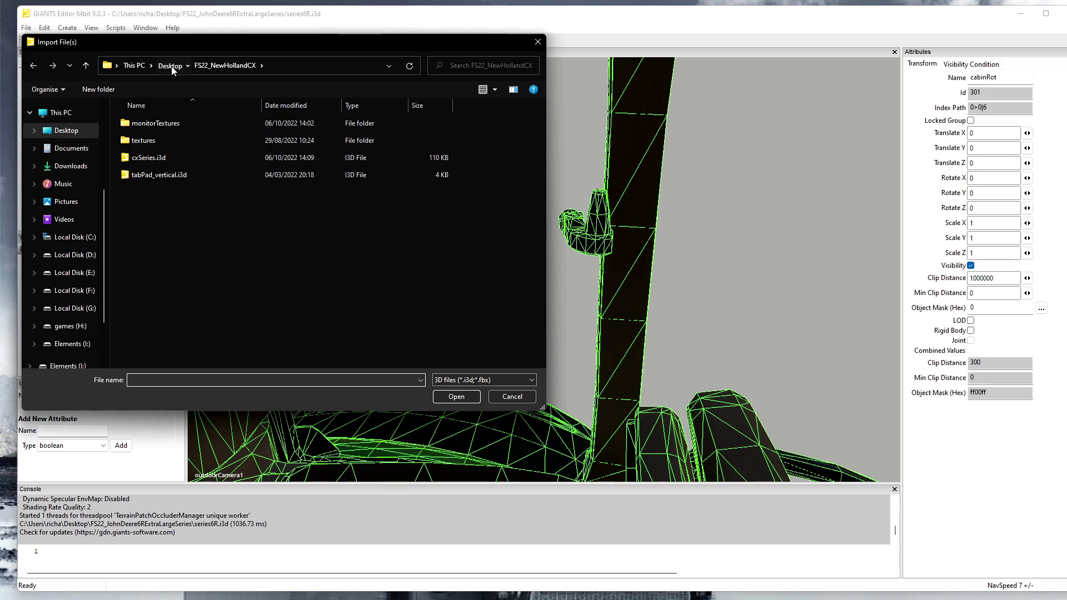
{"action": "left_click", "coordinate": [170, 65]}
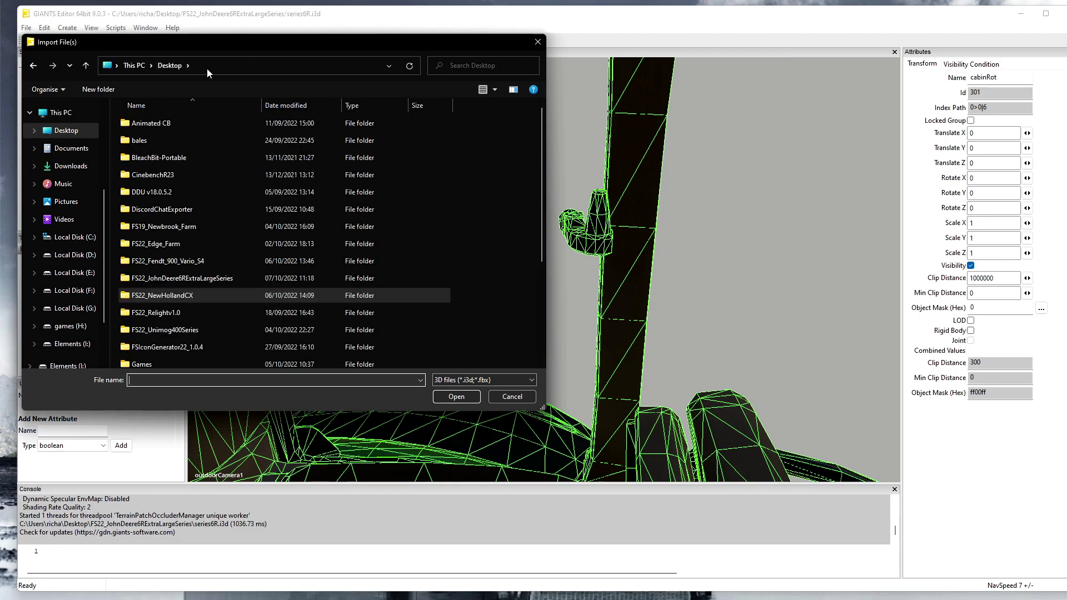
{"action": "double_click", "coordinate": [195, 278]}
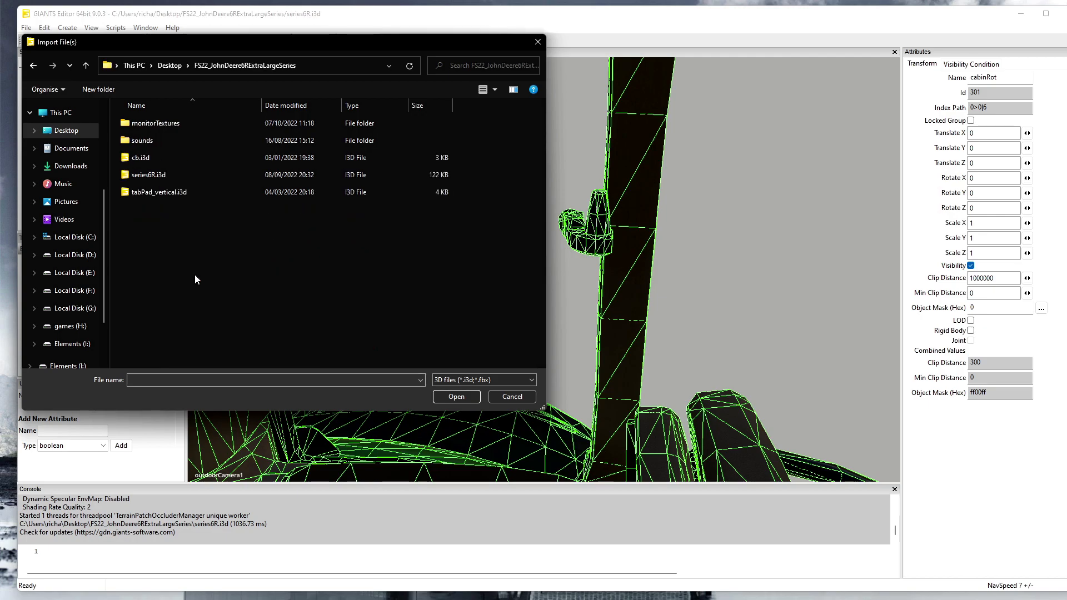
{"action": "double_click", "coordinate": [166, 193]}
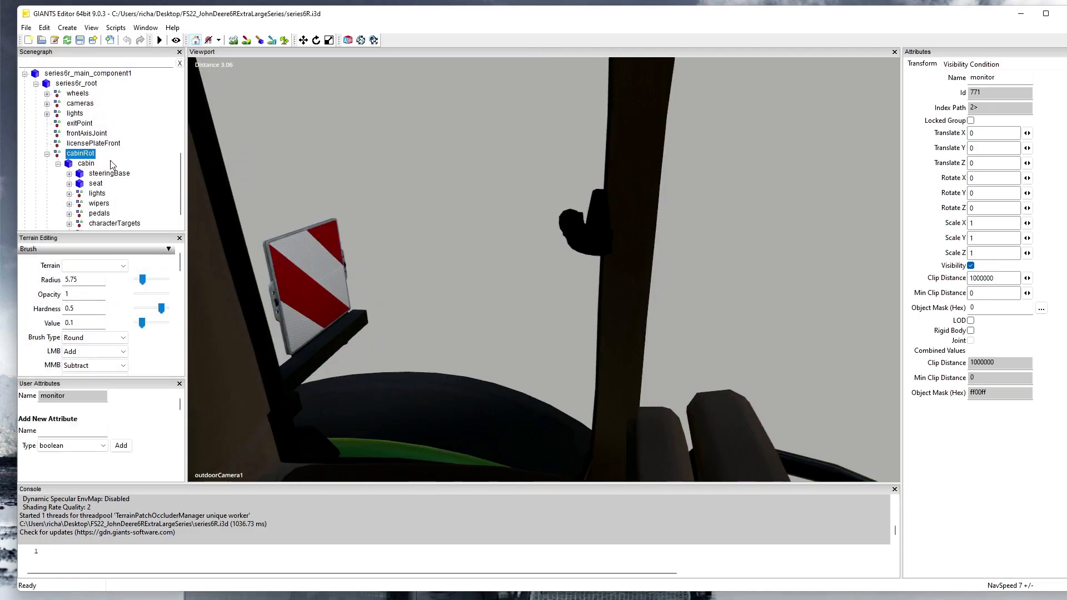
- Move the imported monitor group from the scene root into the cabin node under cabinRot by cutting and pasting it
{"action": "key", "text": "ctrl+x"}
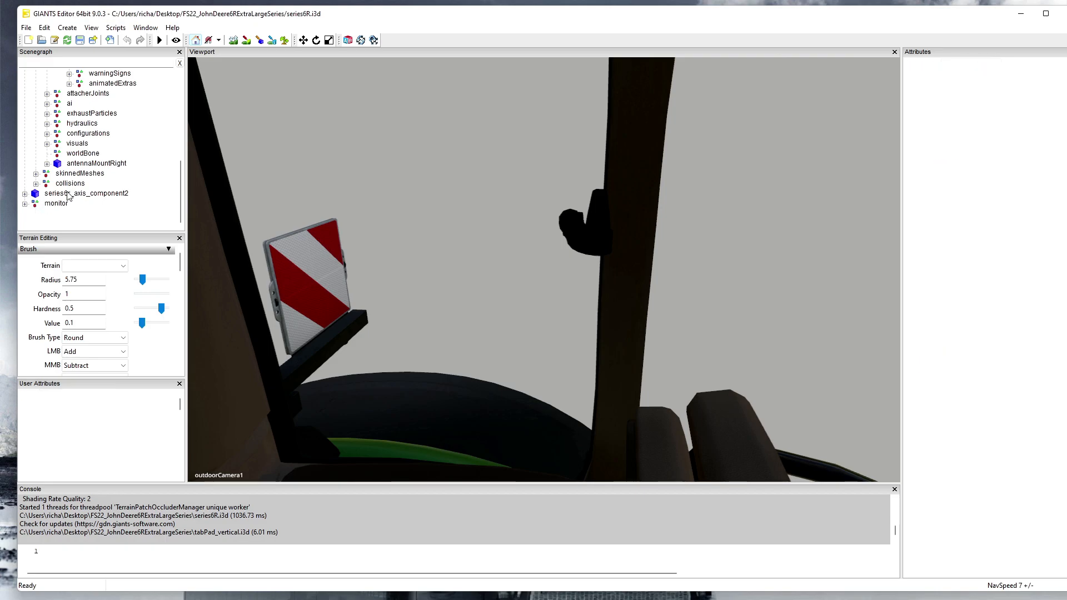
{"action": "left_click", "coordinate": [49, 203]}
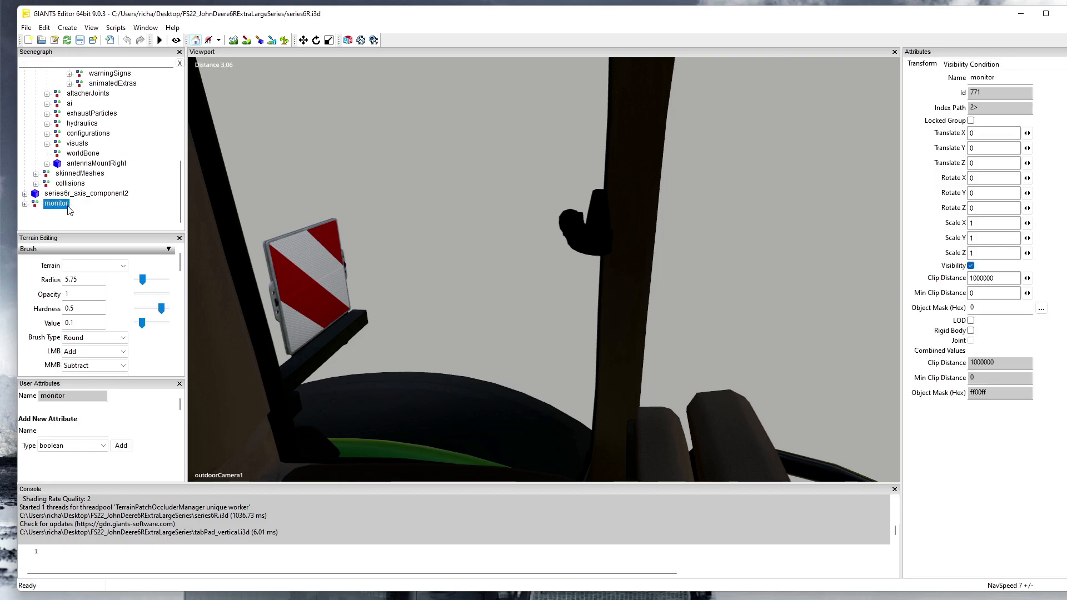
{"action": "left_click", "coordinate": [43, 27]}
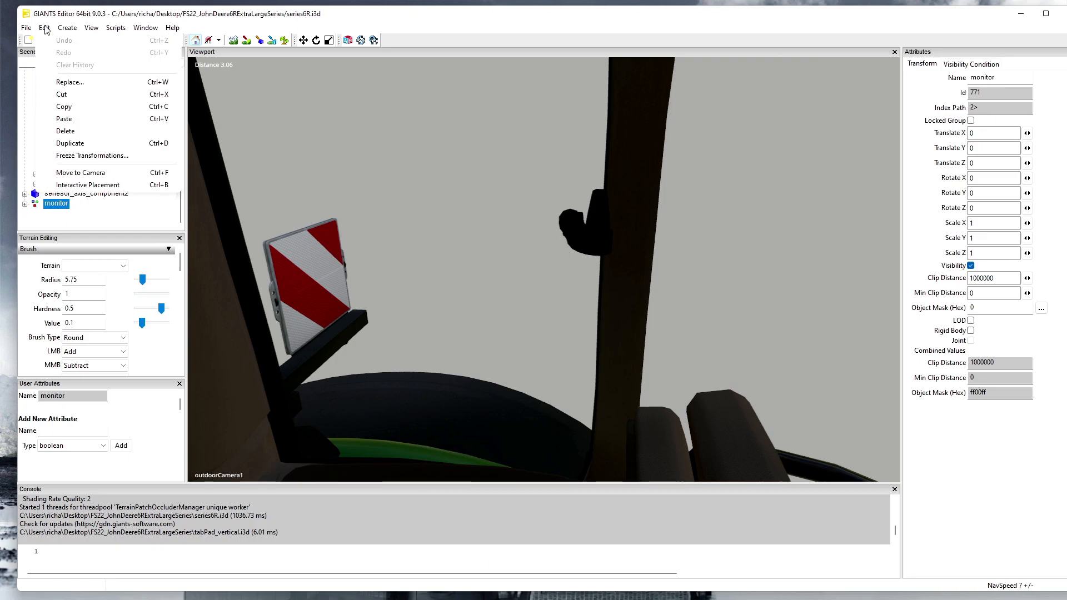
{"action": "left_click", "coordinate": [84, 102]}
{"action": "scroll", "coordinate": [87, 167], "scroll_direction": "up", "scroll_amount": 9}
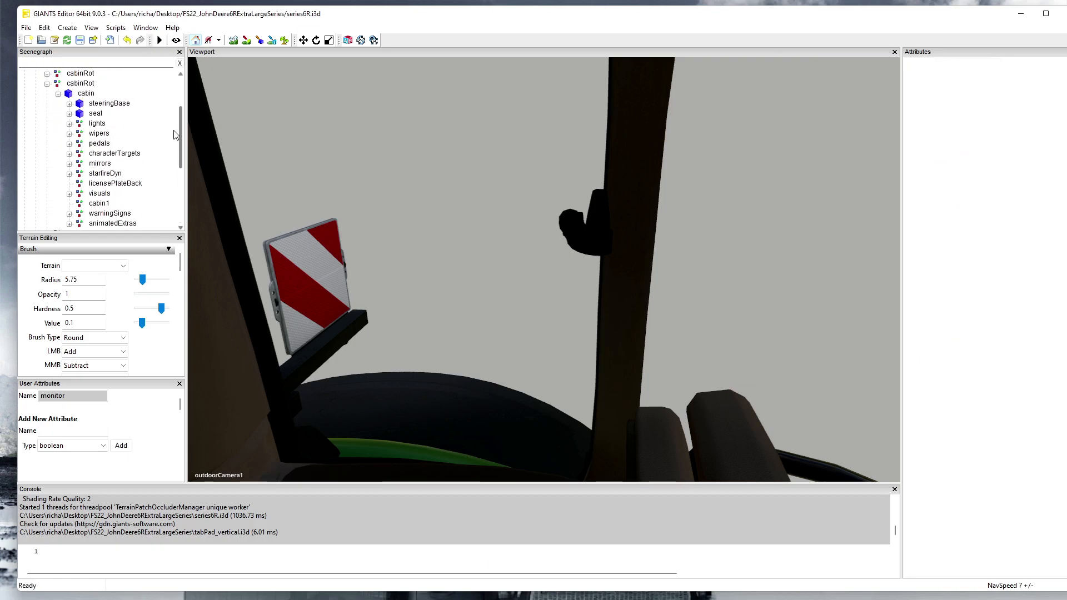
{"action": "left_click", "coordinate": [87, 165]}
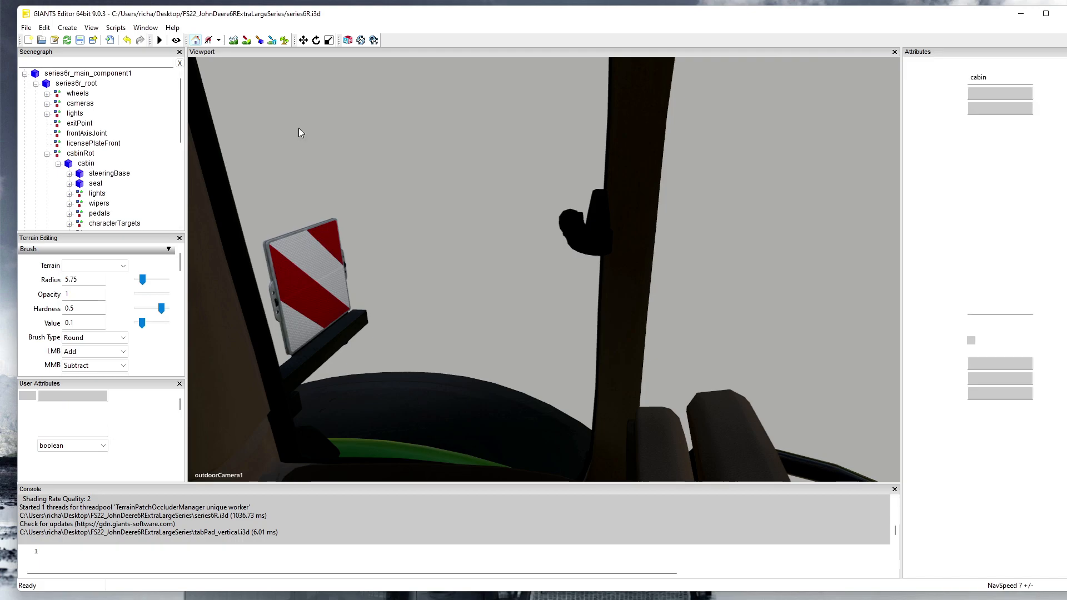
{"action": "left_click", "coordinate": [40, 31]}
{"action": "left_click", "coordinate": [89, 124]}
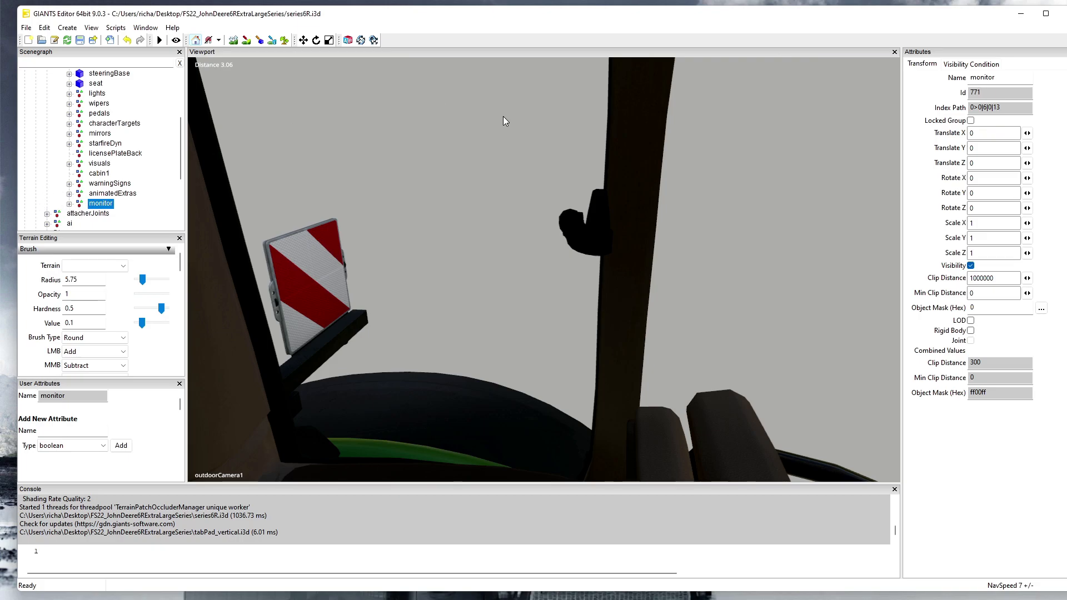
- Use Interactive Placement to put the monitor on the cab side pillar, at about X 0.79, Y 2.82, Z -0.955
{"action": "key", "text": "ctrl+b"}
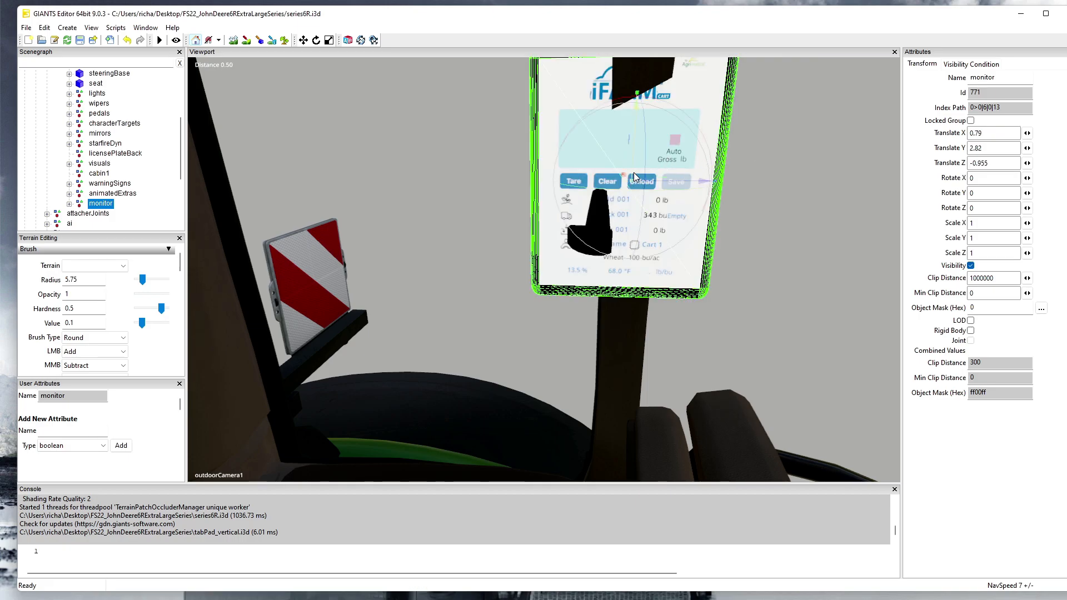
{"action": "middle_click_drag", "start_coordinate": [665, 192], "coordinate": [623, 193]}
{"action": "left_click_drag", "start_coordinate": [622, 193], "coordinate": [556, 145], "text": "alt"}
{"action": "scroll", "coordinate": [639, 159], "scroll_direction": "down", "scroll_amount": 6}
{"action": "scroll", "coordinate": [639, 160], "scroll_direction": "up", "scroll_amount": 7}
{"action": "scroll", "coordinate": [638, 158], "scroll_direction": "down", "scroll_amount": 4}
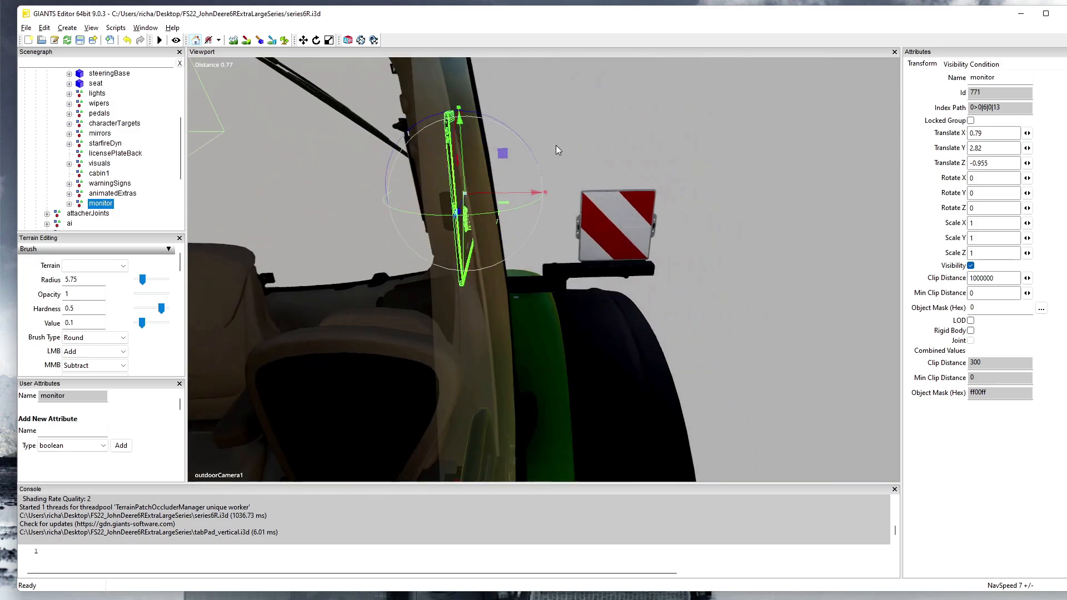
{"action": "scroll", "coordinate": [556, 145], "scroll_direction": "up", "scroll_amount": 2}
{"action": "middle_click_drag", "start_coordinate": [561, 144], "coordinate": [565, 145], "text": "alt"}
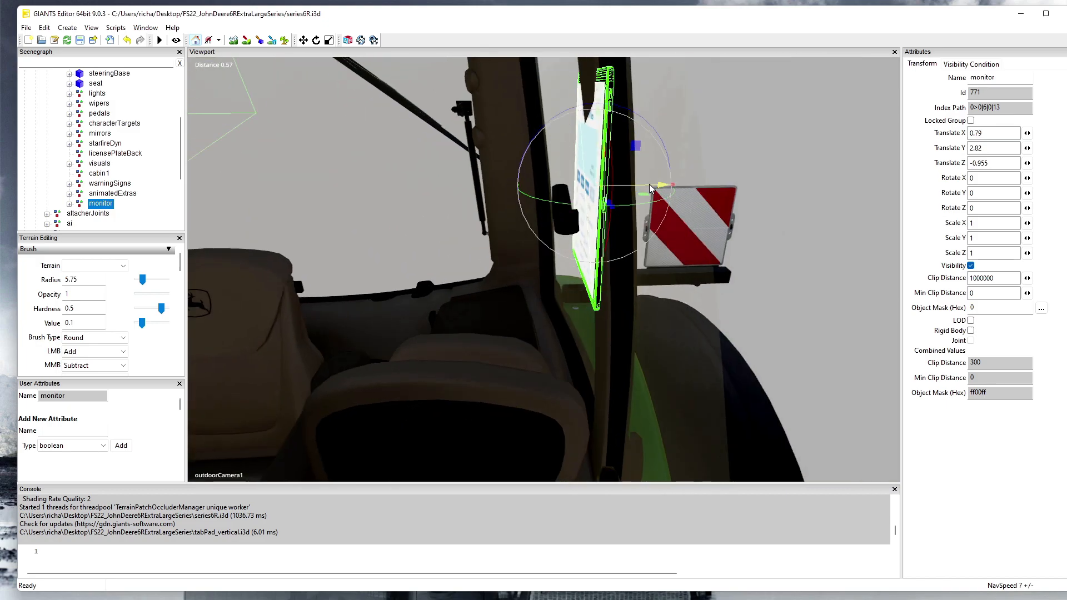
- Shift the monitor inward and up to about X 0.704, Y 2.968, and tilt it about 25° around Z
{"action": "left_click_drag", "start_coordinate": [650, 188], "coordinate": [553, 146]}
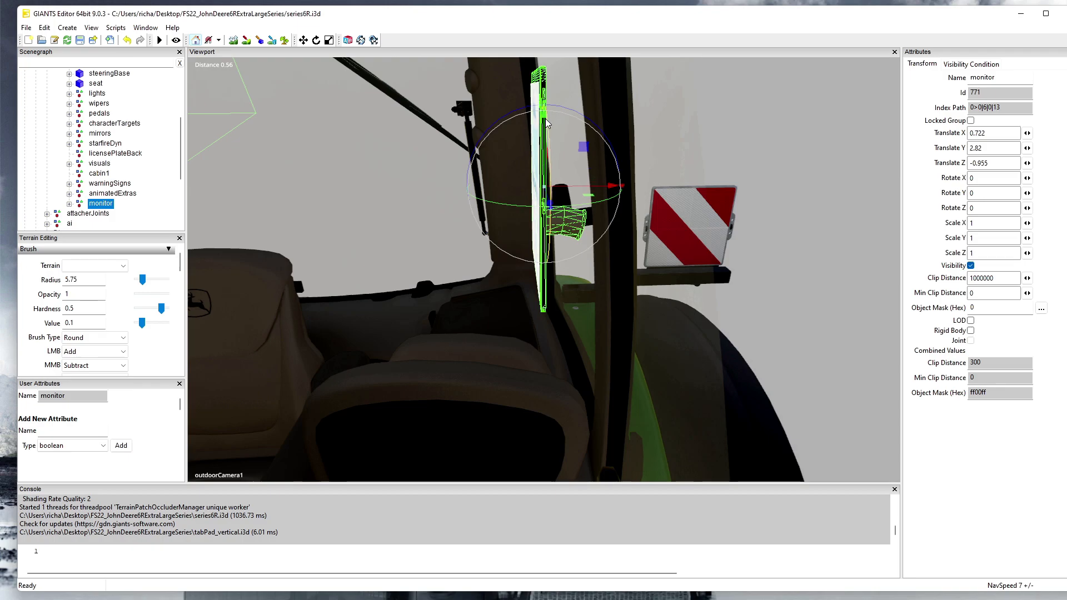
{"action": "left_click_drag", "start_coordinate": [543, 124], "coordinate": [536, 71]}
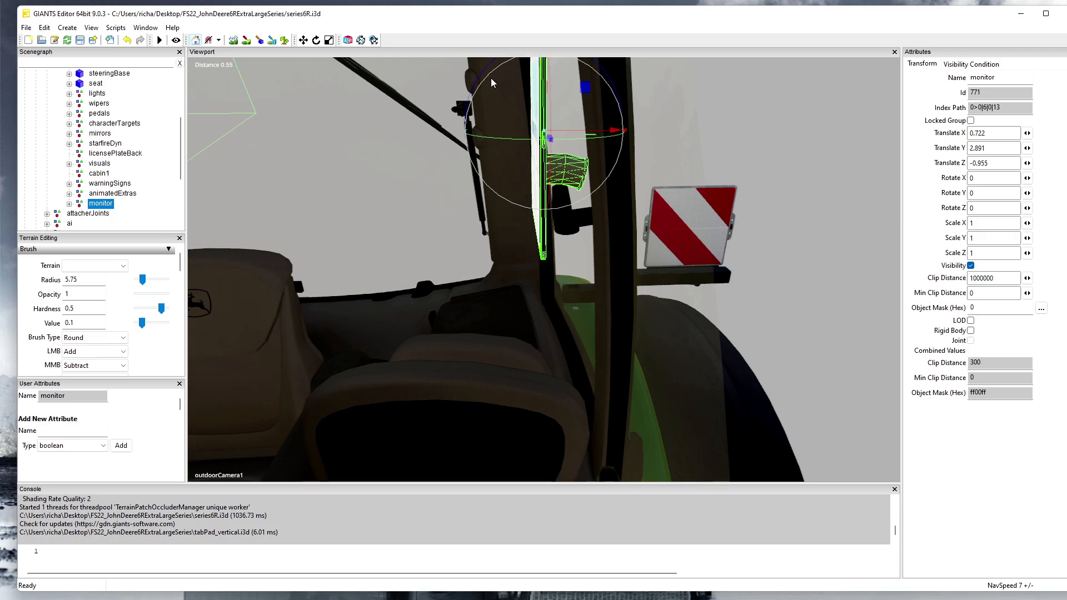
{"action": "left_click_drag", "start_coordinate": [528, 141], "coordinate": [537, 146], "text": "alt"}
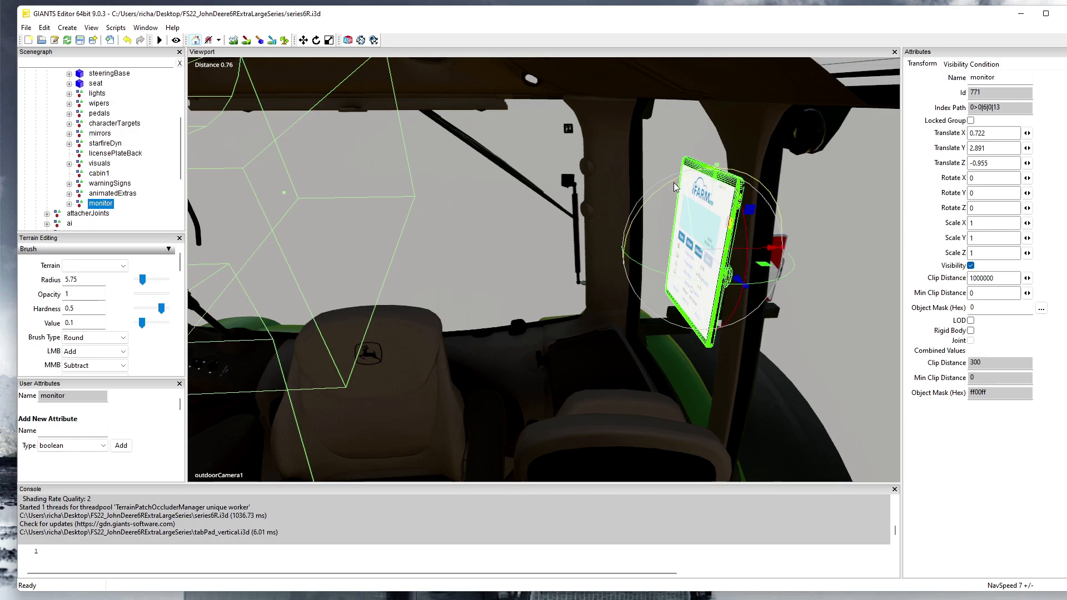
{"action": "left_click_drag", "start_coordinate": [674, 187], "coordinate": [652, 159]}
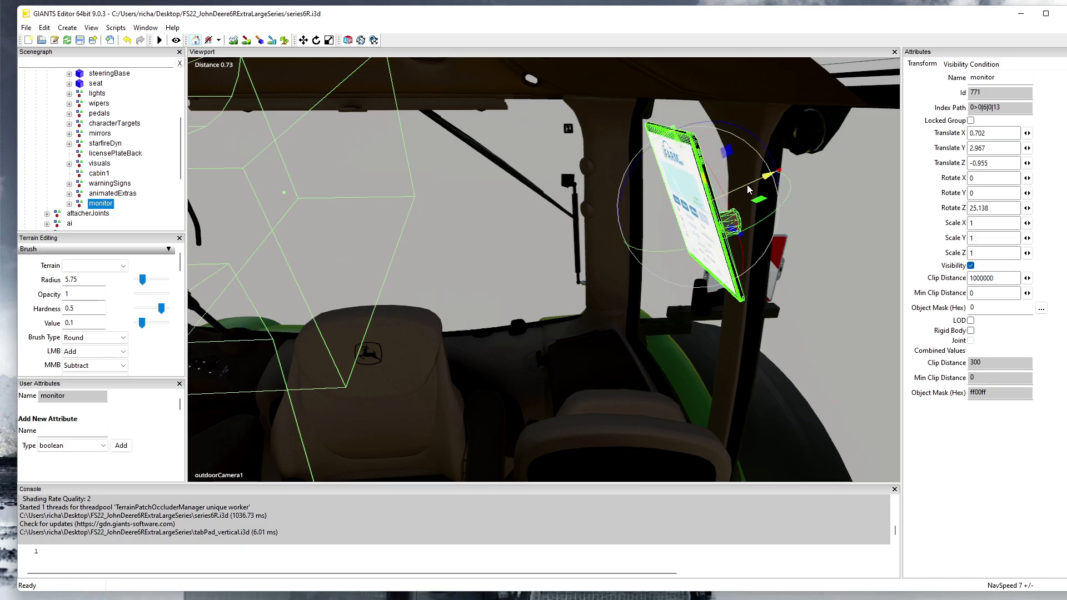
{"action": "left_click_drag", "start_coordinate": [748, 184], "coordinate": [748, 183]}
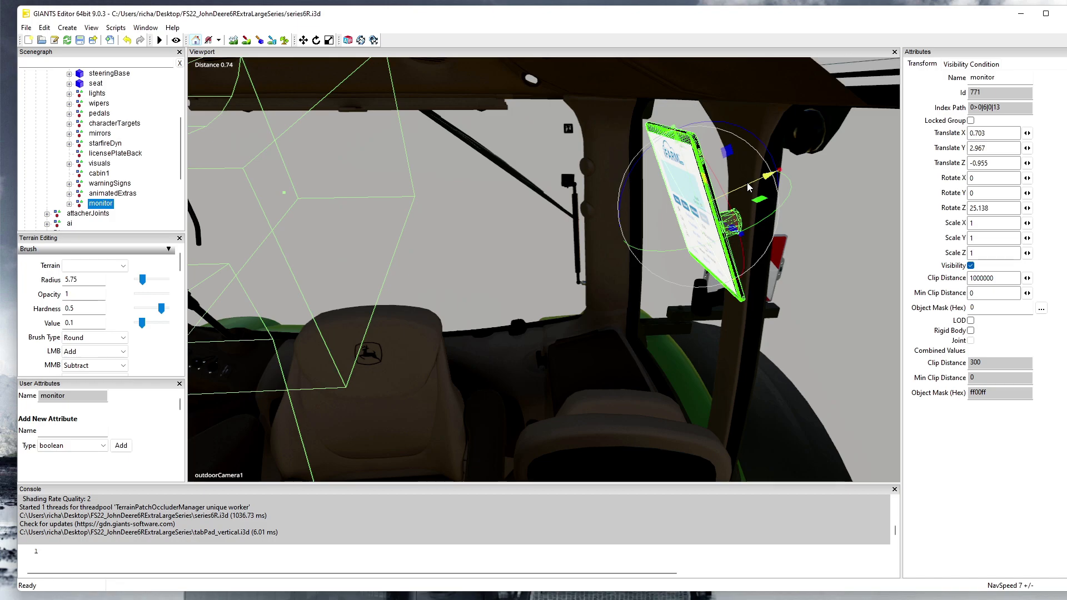
{"action": "left_click_drag", "start_coordinate": [748, 187], "coordinate": [748, 186]}
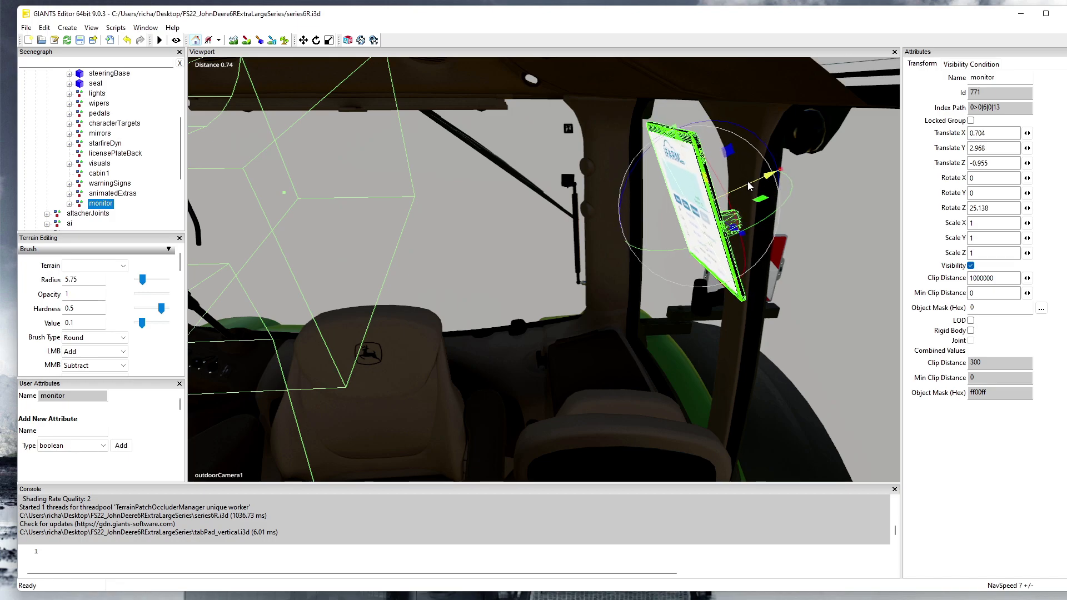
- Switch the view to indoorCamera1 and reduce the monitor's Z rotation to about 18.4° as seen from the driver's seat
{"action": "left_click_drag", "start_coordinate": [598, 191], "coordinate": [658, 205], "text": "alt"}
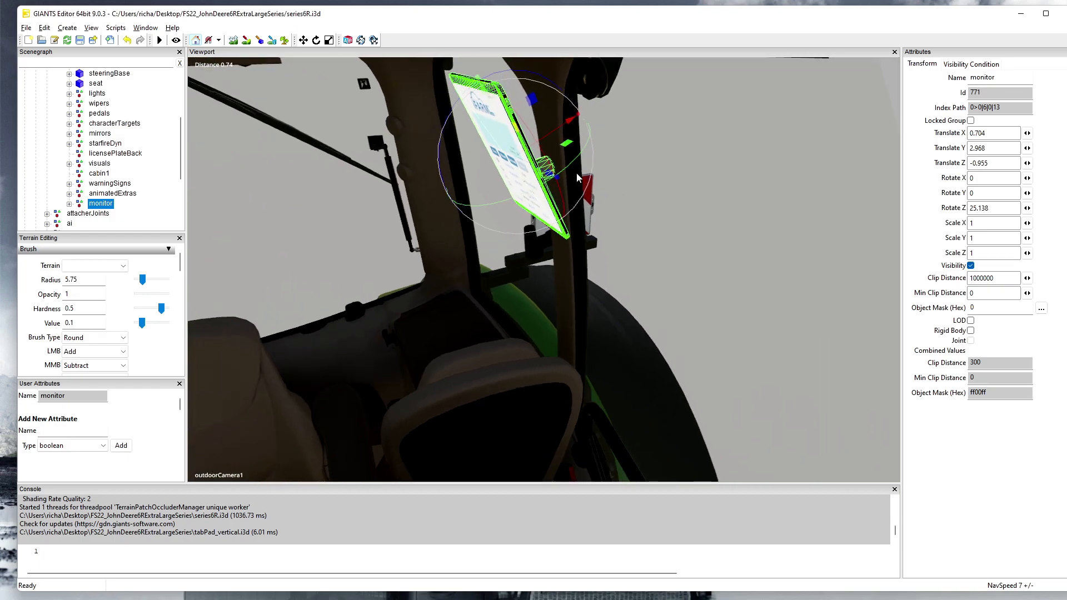
{"action": "scroll", "coordinate": [577, 174], "scroll_direction": "down", "scroll_amount": 3}
{"action": "scroll", "coordinate": [558, 169], "scroll_direction": "up", "scroll_amount": 4}
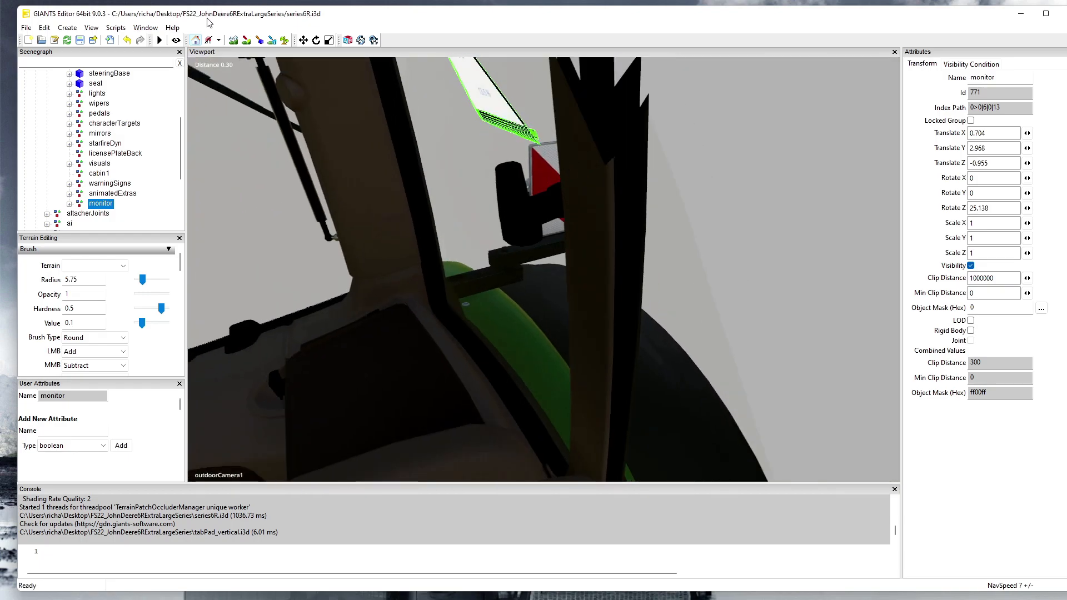
{"action": "left_click", "coordinate": [92, 29]}
{"action": "mouse_move", "coordinate": [134, 44]}
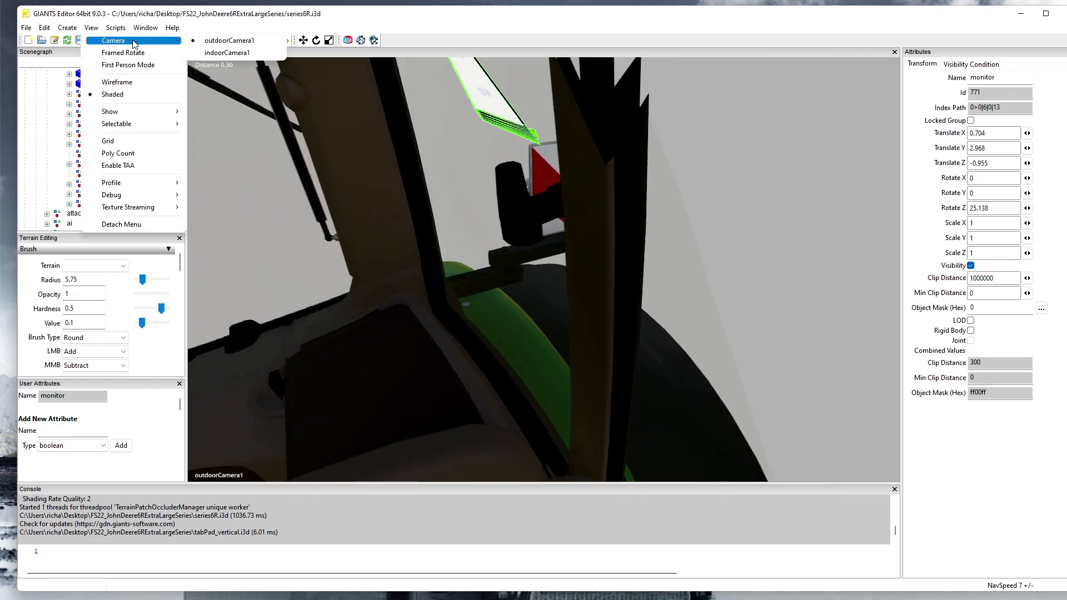
{"action": "left_click", "coordinate": [225, 53]}
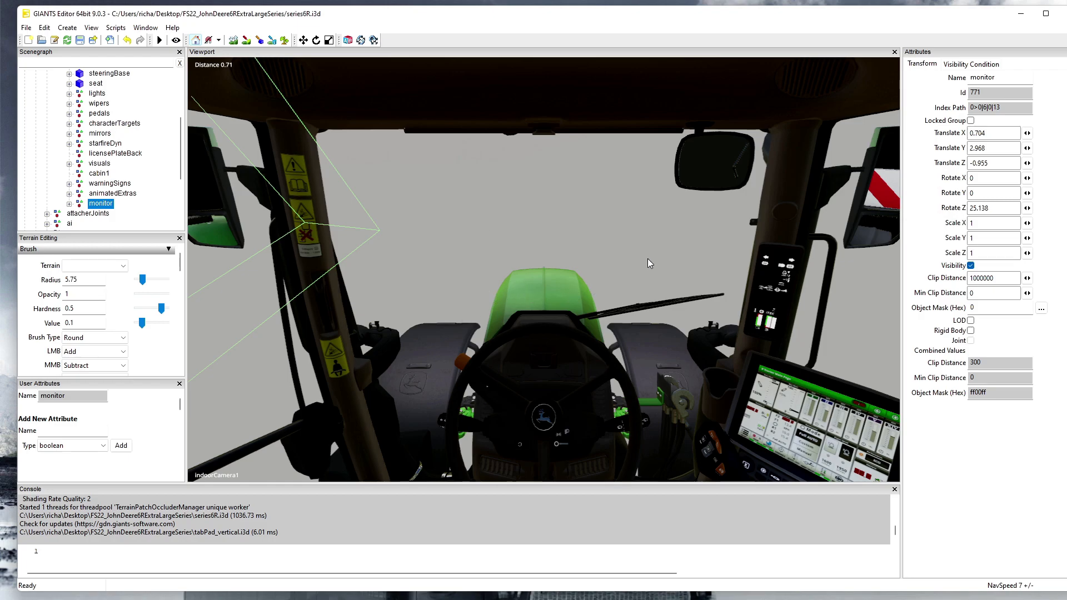
{"action": "left_click_drag", "start_coordinate": [654, 247], "coordinate": [506, 232], "text": "alt"}
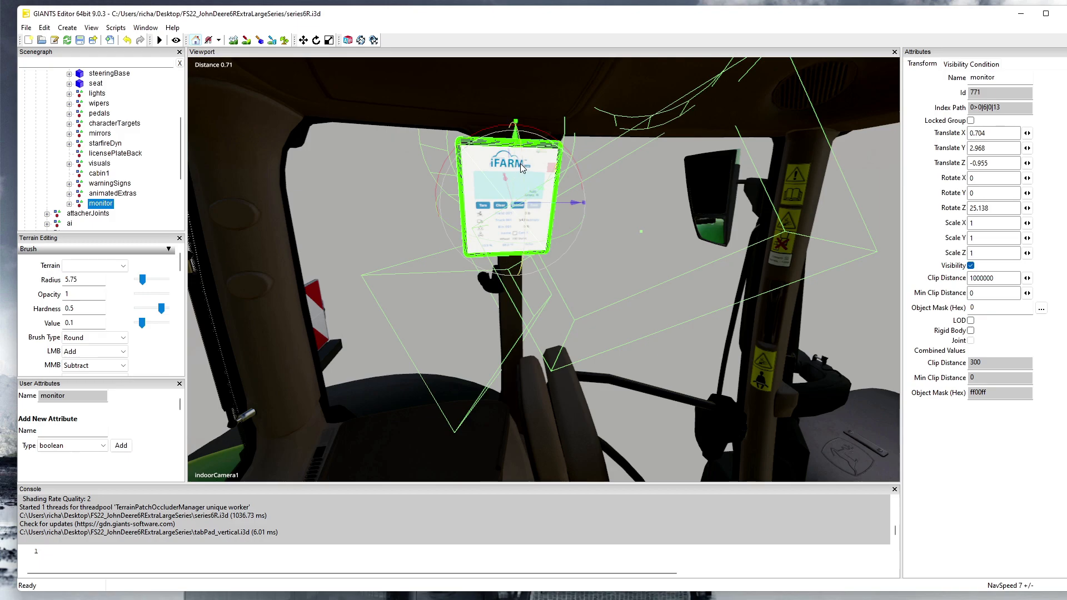
{"action": "left_click_drag", "start_coordinate": [522, 167], "coordinate": [521, 165]}
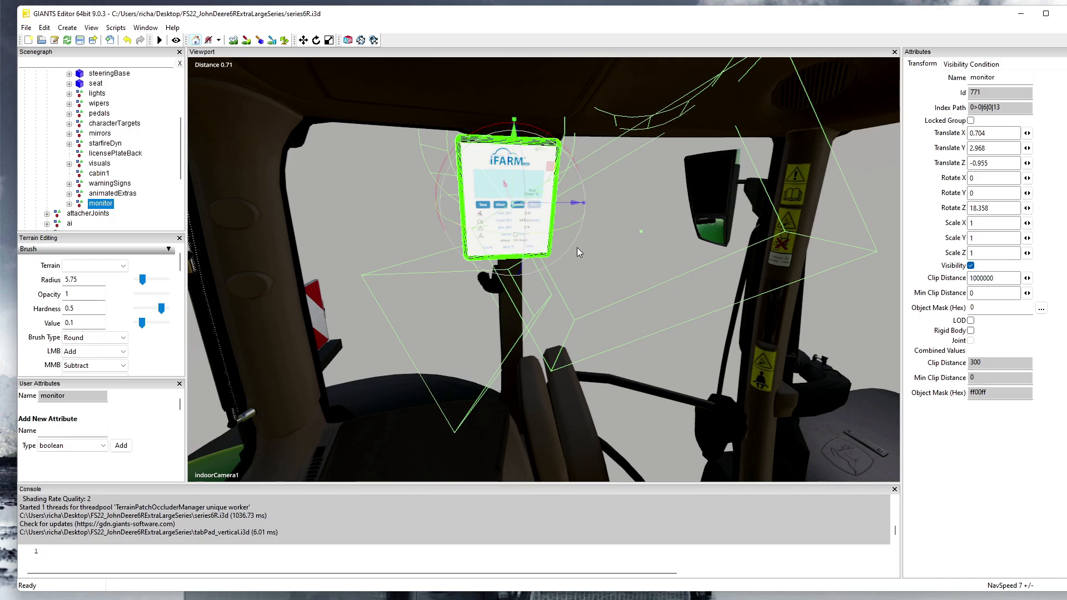
- Look back toward the steering wheel and expand the monitor group to examine its child nodes
{"action": "middle_click_drag", "start_coordinate": [657, 282], "coordinate": [850, 286]}
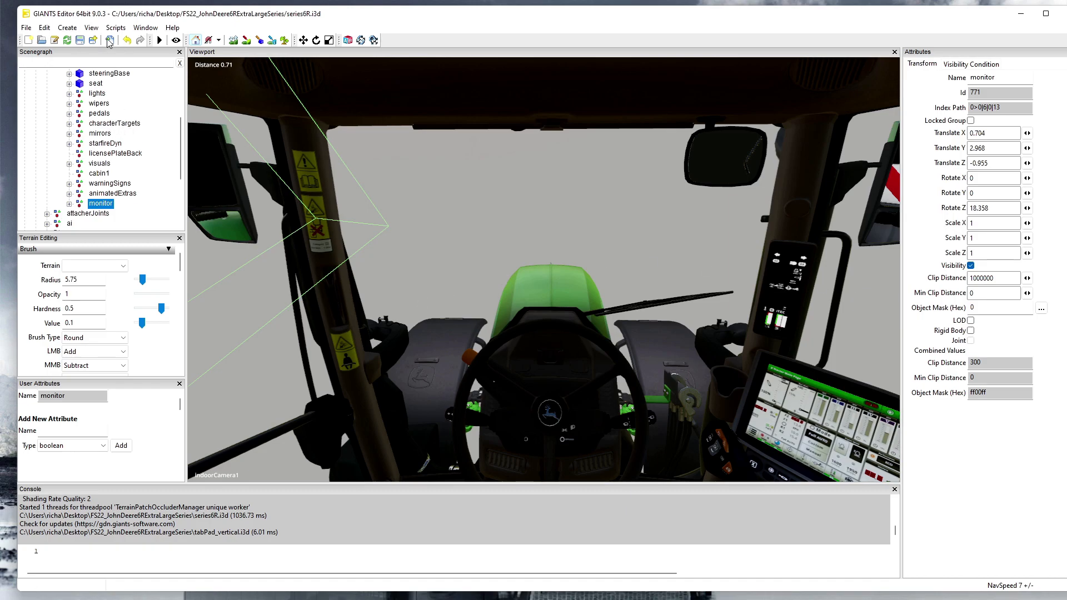
{"action": "scroll", "coordinate": [133, 164], "scroll_direction": "up", "scroll_amount": 1}
{"action": "scroll", "coordinate": [131, 164], "scroll_direction": "down", "scroll_amount": 1}
{"action": "double_click", "coordinate": [103, 203]}
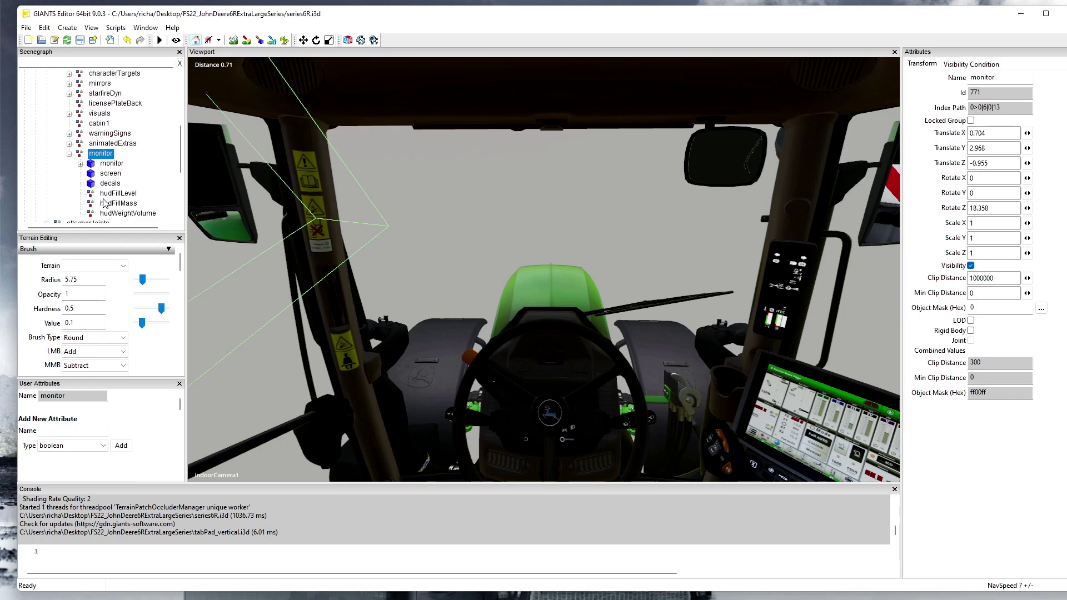
{"action": "scroll", "coordinate": [111, 158], "scroll_direction": "down", "scroll_amount": 1}
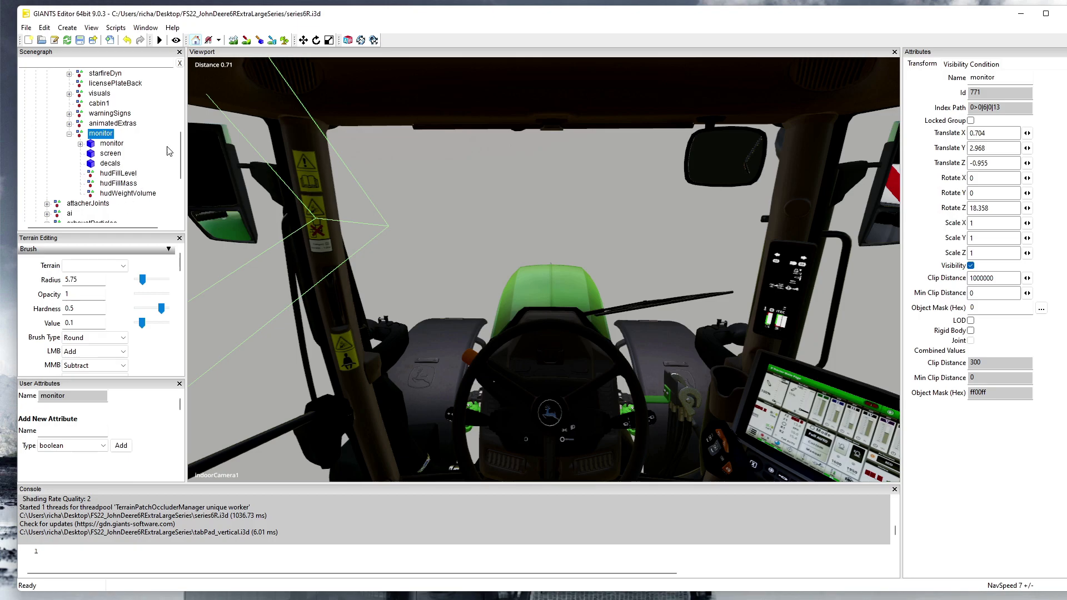
- Select the monitor's screen node to show its index path, and open series6R.xml from the FS22_JohnDeere6RExtraLargeSeries folder in Notepad++
{"action": "left_click", "coordinate": [118, 152]}
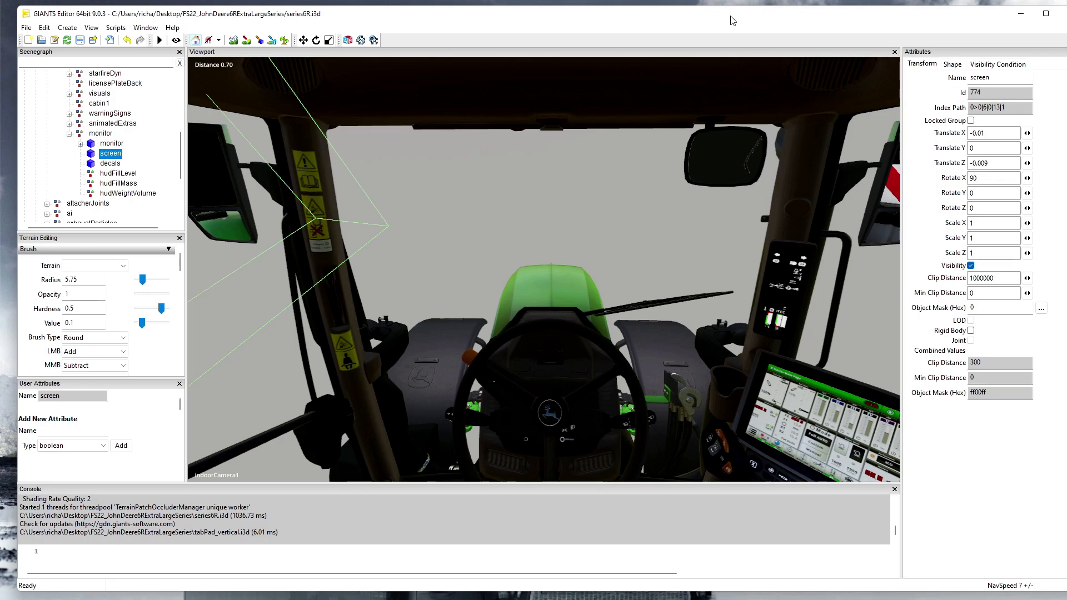
{"action": "left_click_drag", "start_coordinate": [730, 22], "coordinate": [1066, 20]}
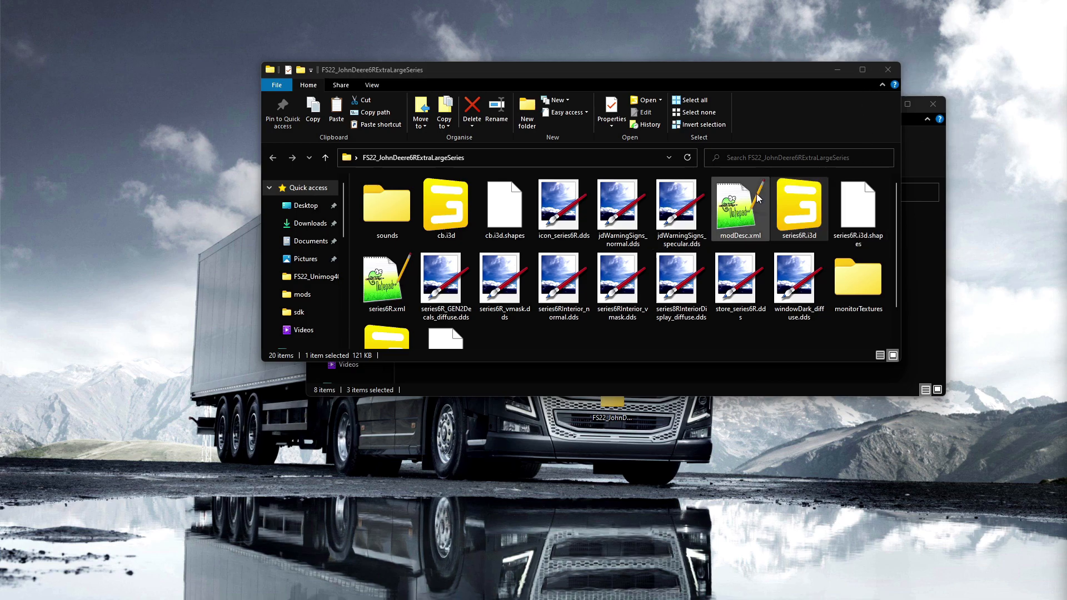
{"action": "left_click", "coordinate": [383, 278]}
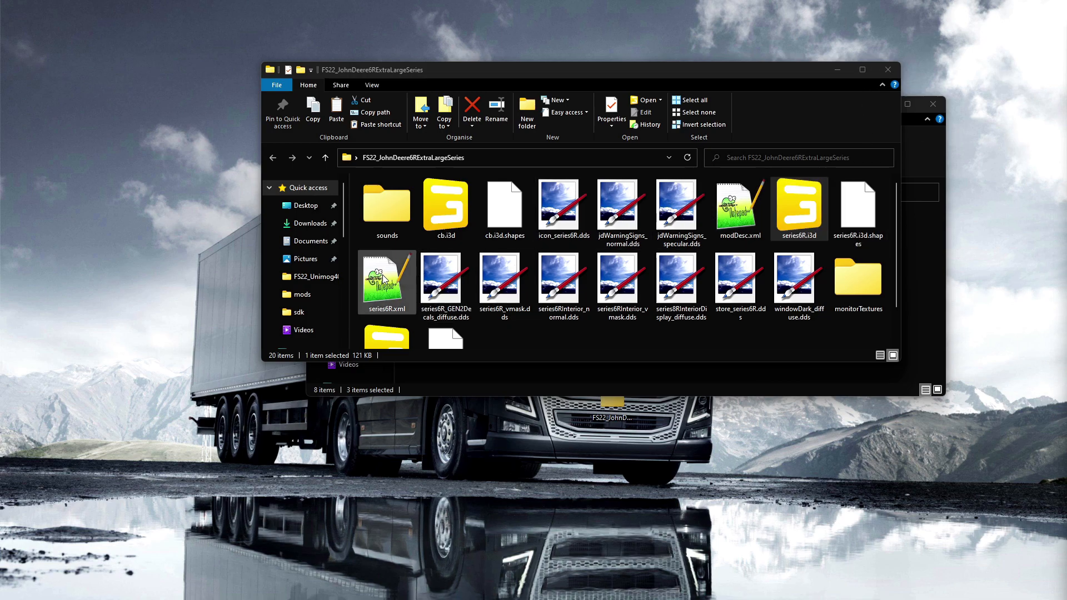
{"action": "double_click", "coordinate": [383, 278]}
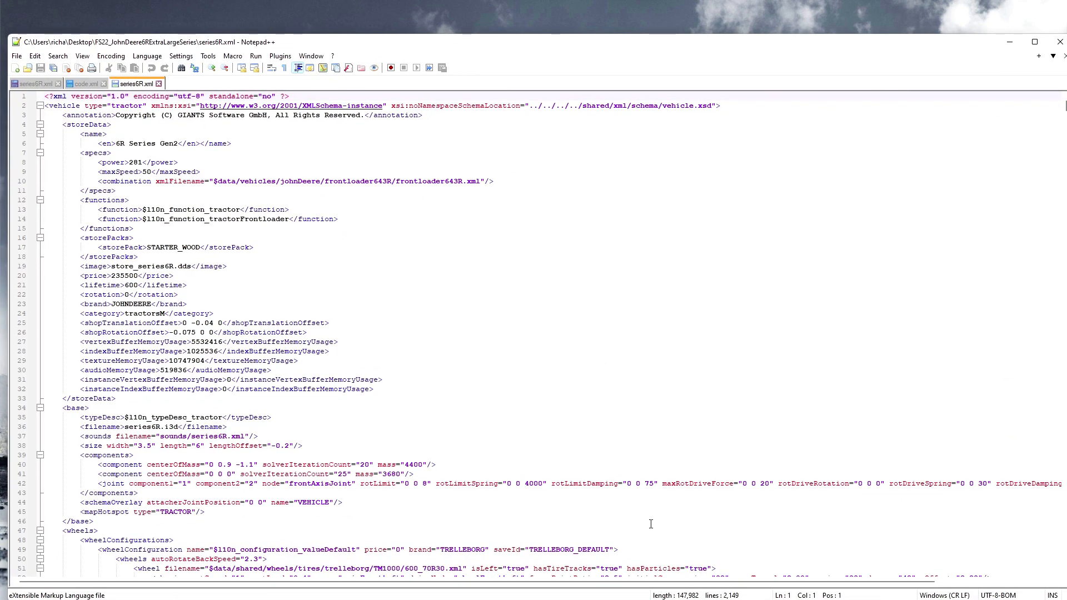
- Open Guide.pdf from the sdk folder, read the Giants Editor and vehicle.xml instructions, and move the guide out of the way
{"action": "left_click", "coordinate": [1007, 42]}
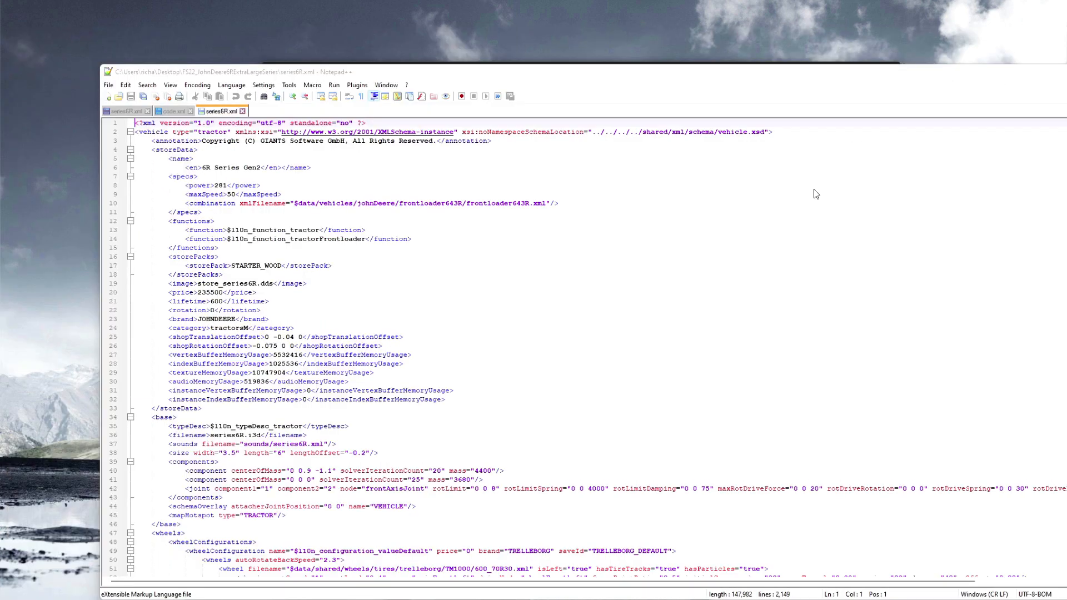
{"action": "left_click", "coordinate": [928, 176]}
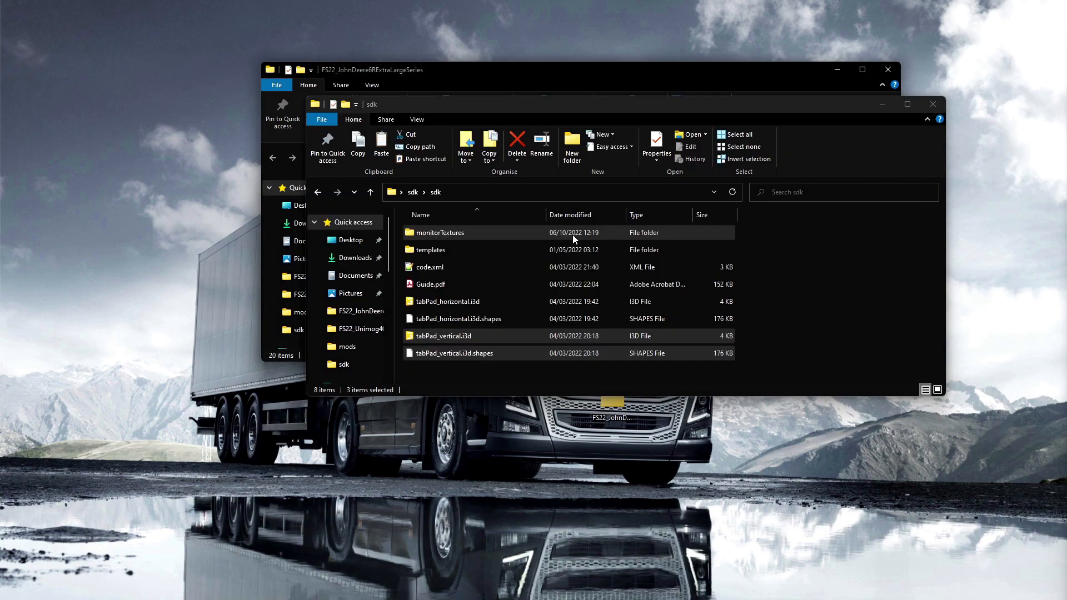
{"action": "left_click", "coordinate": [425, 284]}
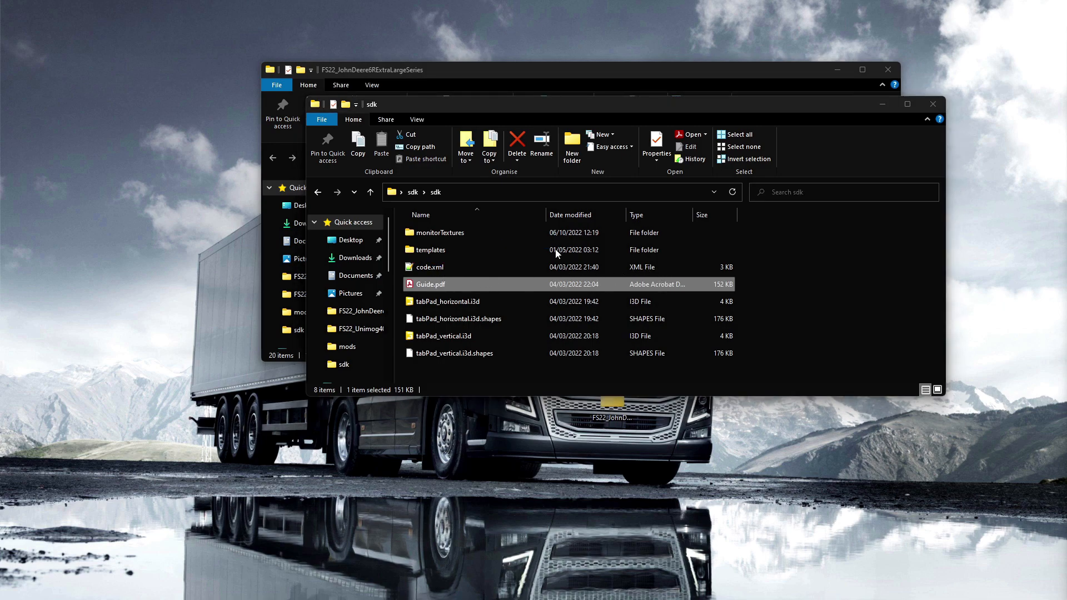
{"action": "double_click", "coordinate": [477, 282]}
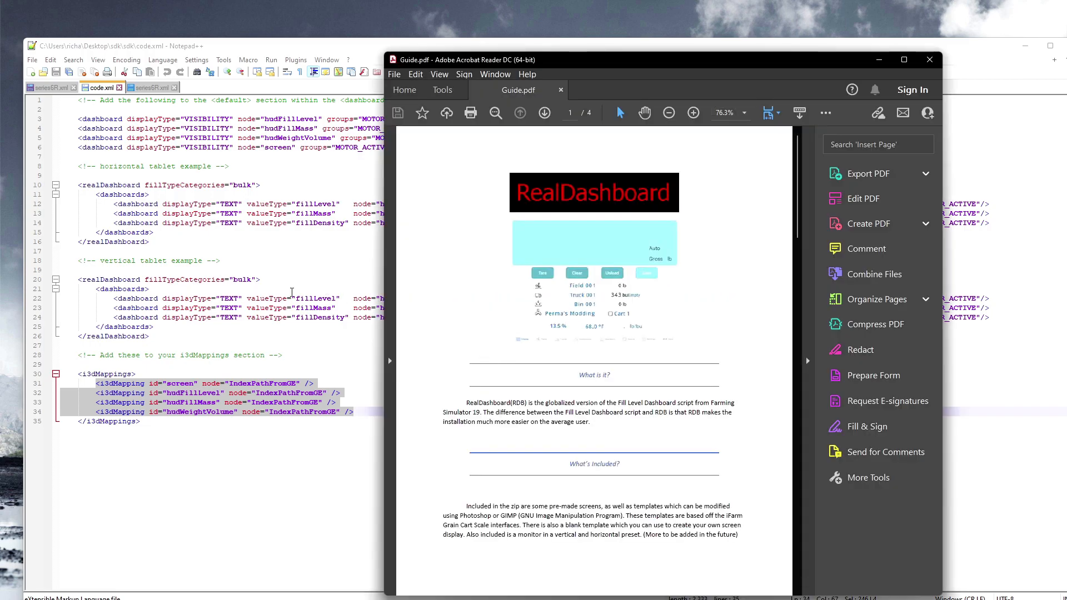
{"action": "scroll", "coordinate": [636, 418], "scroll_direction": "down", "scroll_amount": 5}
{"action": "scroll", "coordinate": [636, 418], "scroll_direction": "down", "scroll_amount": 8}
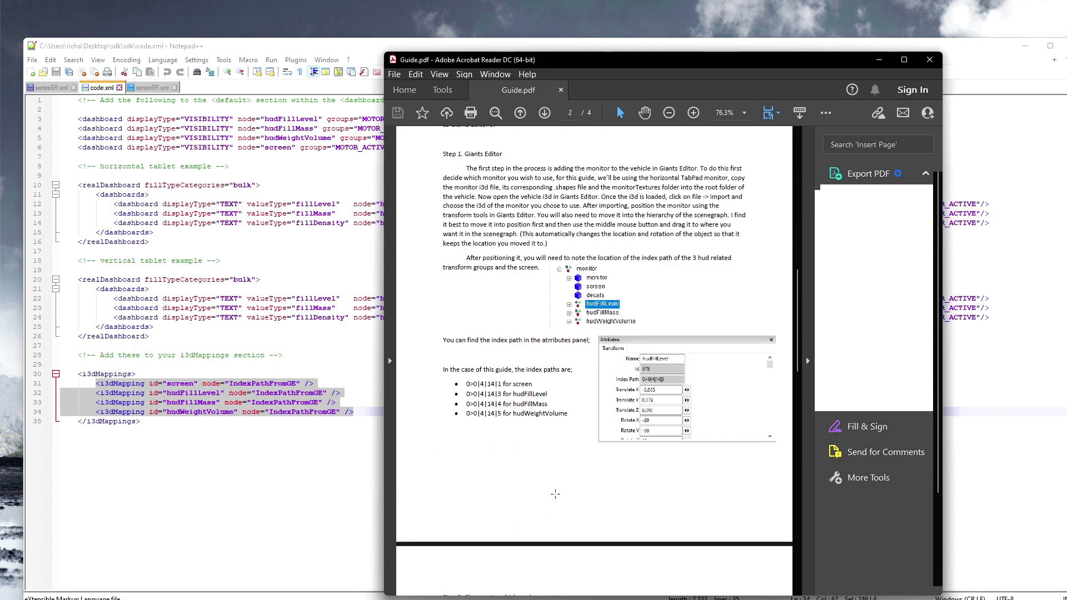
{"action": "scroll", "coordinate": [562, 478], "scroll_direction": "down", "scroll_amount": 9}
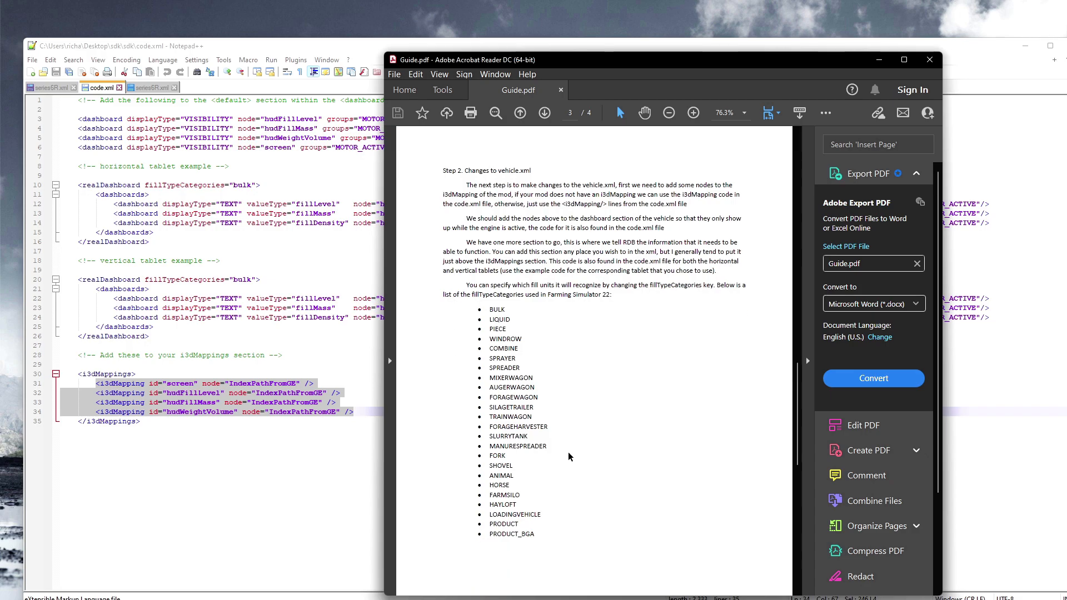
{"action": "scroll", "coordinate": [570, 451], "scroll_direction": "down", "scroll_amount": 1}
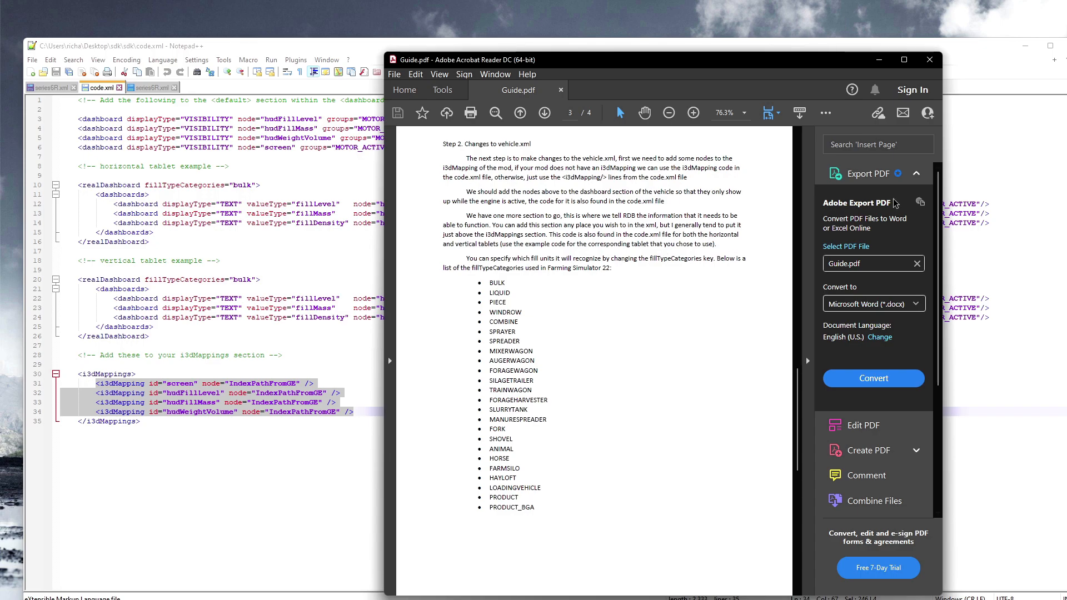
{"action": "left_click_drag", "start_coordinate": [653, 63], "coordinate": [1066, 66]}
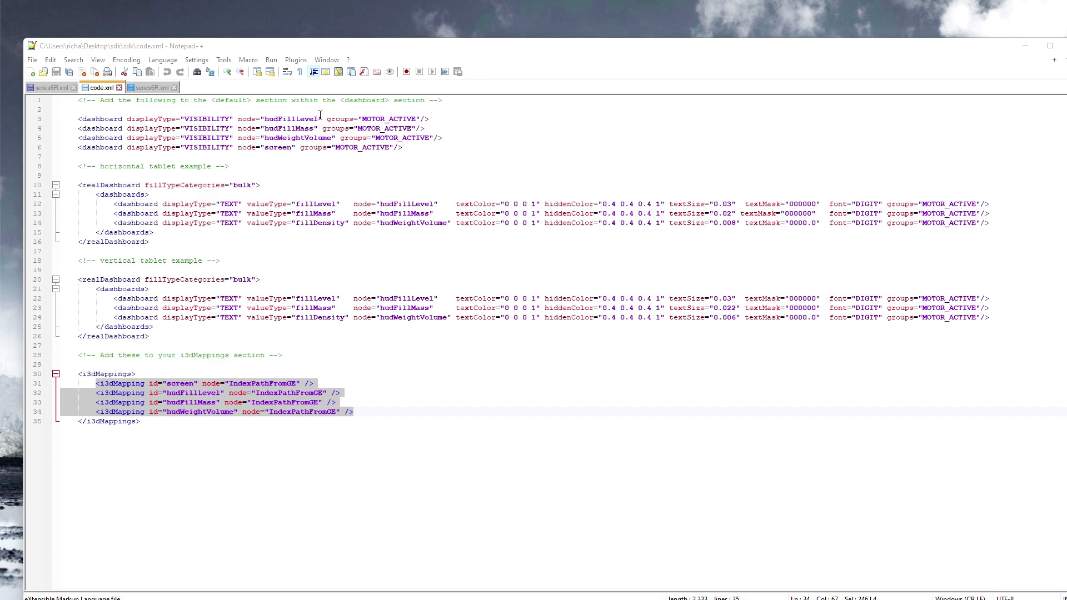
- Bring up the mod's series6R.xml in Notepad++ and search it for the whole word "dashboard"
{"action": "left_click", "coordinate": [150, 87]}
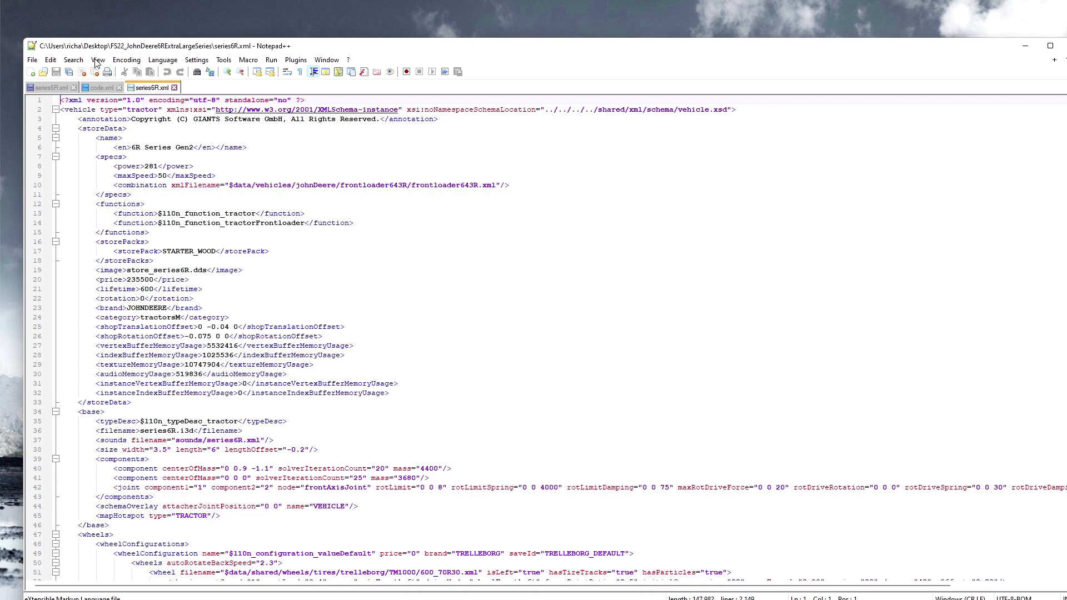
{"action": "left_click", "coordinate": [78, 61]}
{"action": "left_click", "coordinate": [120, 75]}
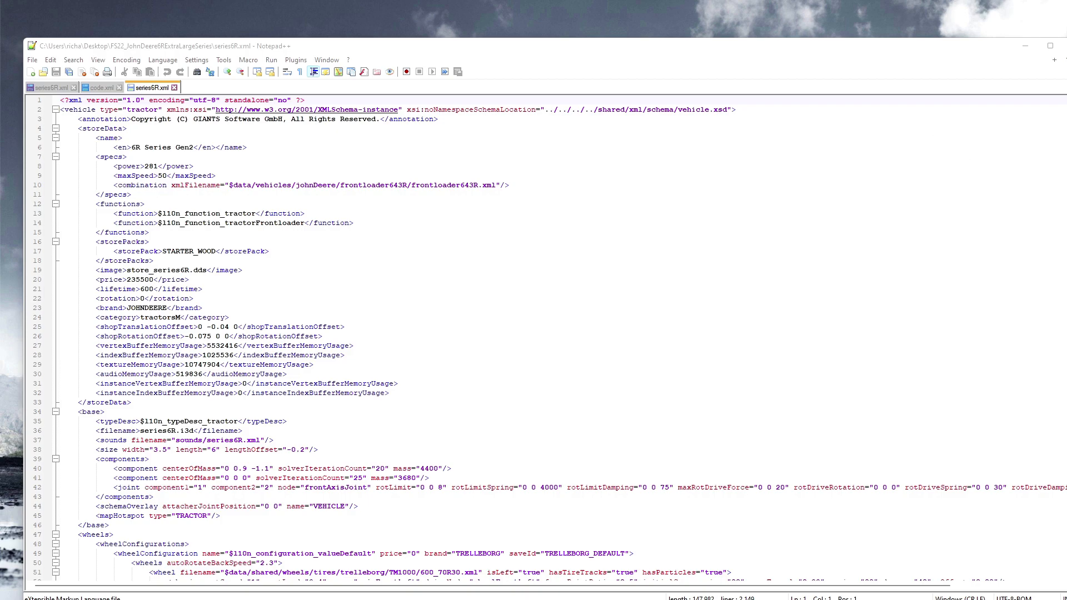
{"action": "left_click_drag", "start_coordinate": [1066, 79], "coordinate": [700, 92]}
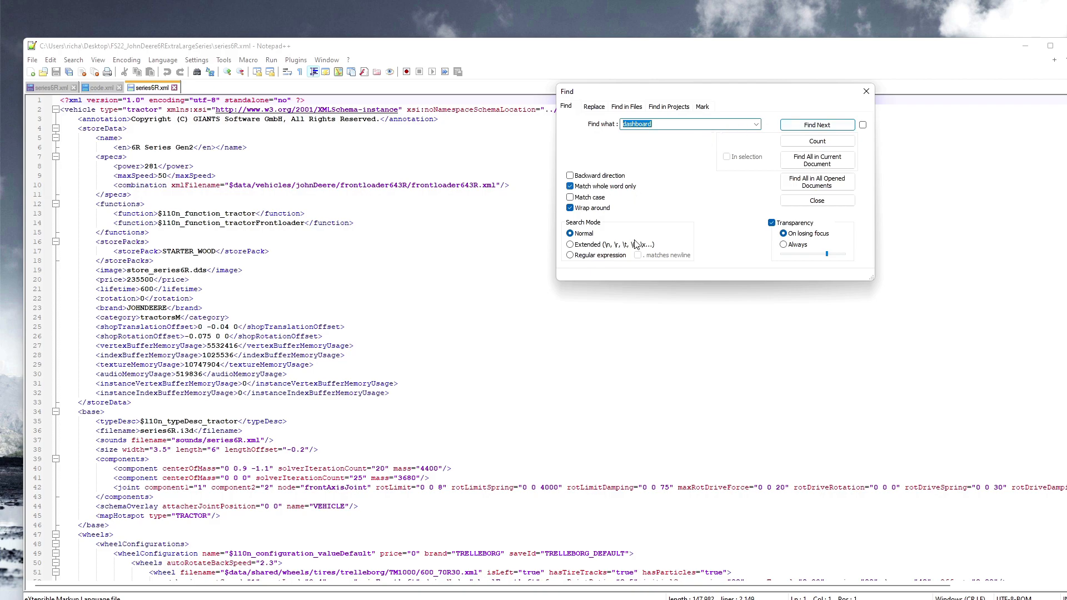
{"action": "left_click", "coordinate": [800, 131]}
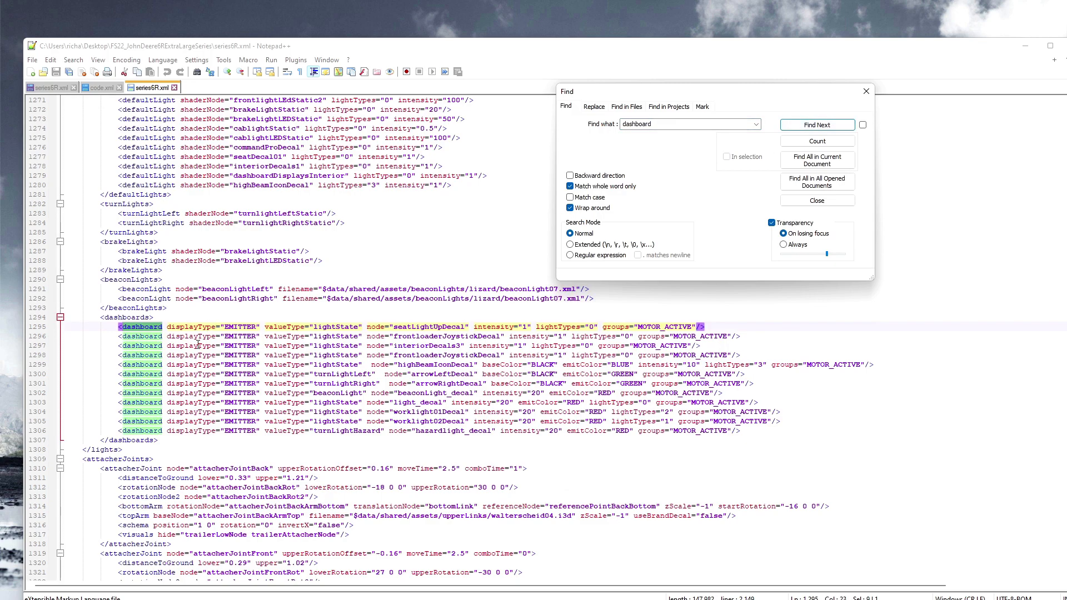
- Step through all the "dashboard" matches in series6R.xml, looking for the section that takes the new monitor entries
{"action": "left_click", "coordinate": [821, 126]}
{"action": "left_click", "coordinate": [822, 126]}
{"action": "left_click", "coordinate": [823, 125]}
{"action": "left_click", "coordinate": [823, 126]}
{"action": "left_click", "coordinate": [823, 125]}
{"action": "left_click", "coordinate": [823, 125]}
{"action": "left_click", "coordinate": [823, 126]}
{"action": "left_click", "coordinate": [823, 125]}
{"action": "left_click", "coordinate": [823, 126]}
{"action": "left_click", "coordinate": [823, 125]}
{"action": "left_click", "coordinate": [823, 126]}
{"action": "left_click", "coordinate": [823, 125]}
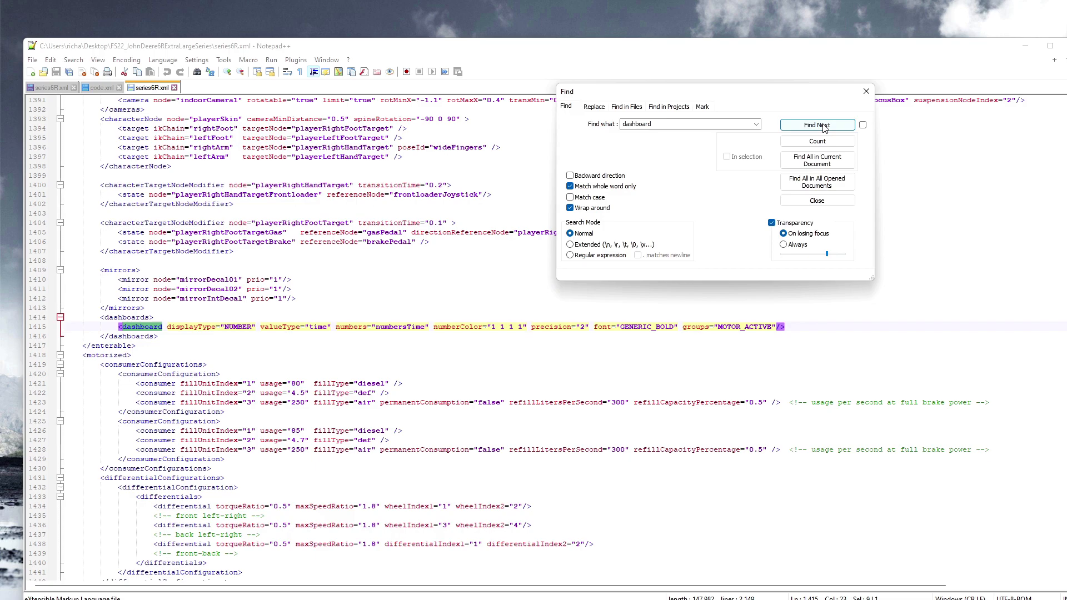
{"action": "left_click", "coordinate": [823, 126]}
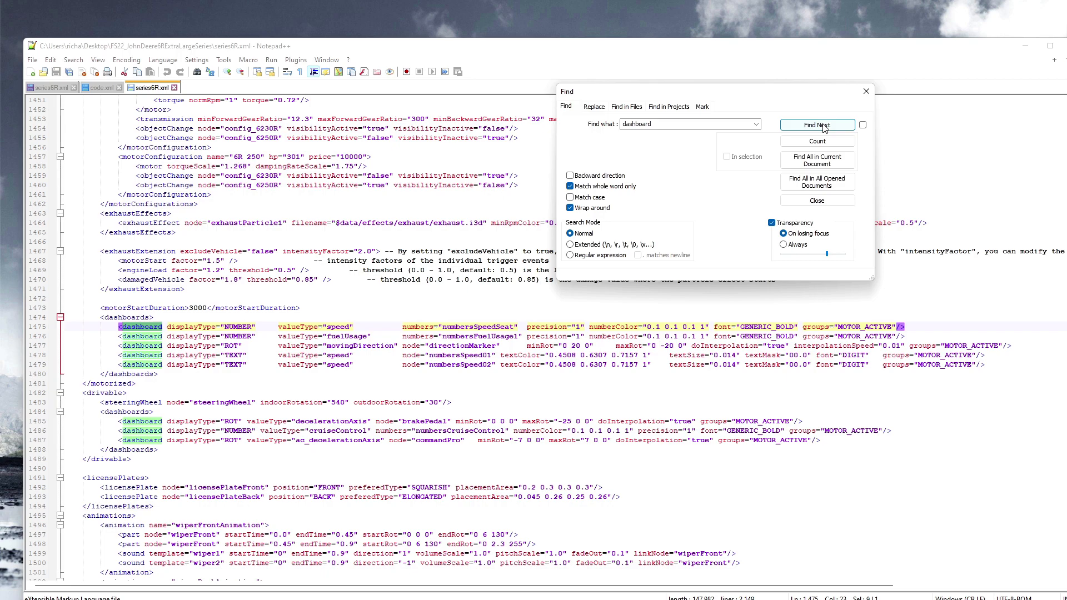
{"action": "left_click", "coordinate": [823, 126]}
{"action": "left_click", "coordinate": [823, 125]}
{"action": "left_click", "coordinate": [823, 126]}
{"action": "left_click", "coordinate": [823, 125]}
{"action": "left_click", "coordinate": [823, 125]}
{"action": "left_click", "coordinate": [823, 126]}
{"action": "left_click", "coordinate": [823, 126]}
{"action": "left_click", "coordinate": [823, 125]}
{"action": "left_click", "coordinate": [823, 126]}
{"action": "left_click", "coordinate": [823, 126]}
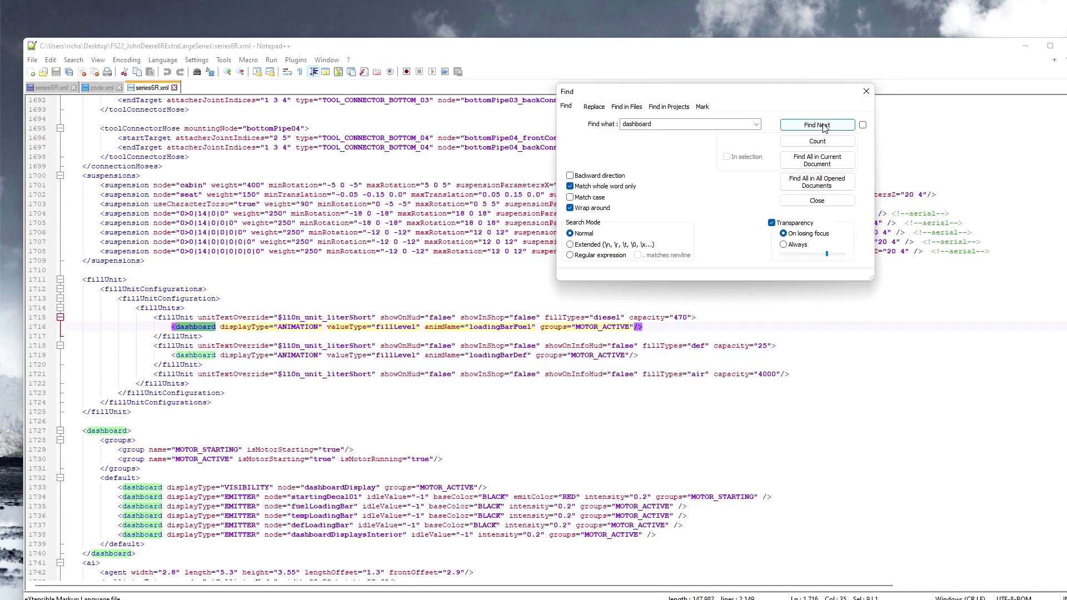
{"action": "left_click", "coordinate": [823, 126]}
{"action": "left_click", "coordinate": [823, 126]}
{"action": "left_click", "coordinate": [823, 125]}
{"action": "left_click", "coordinate": [823, 126]}
{"action": "left_click", "coordinate": [823, 125]}
{"action": "left_click", "coordinate": [823, 126]}
{"action": "left_click", "coordinate": [823, 126]}
{"action": "left_click", "coordinate": [823, 126]}
{"action": "left_click", "coordinate": [823, 125]}
{"action": "left_click", "coordinate": [823, 126]}
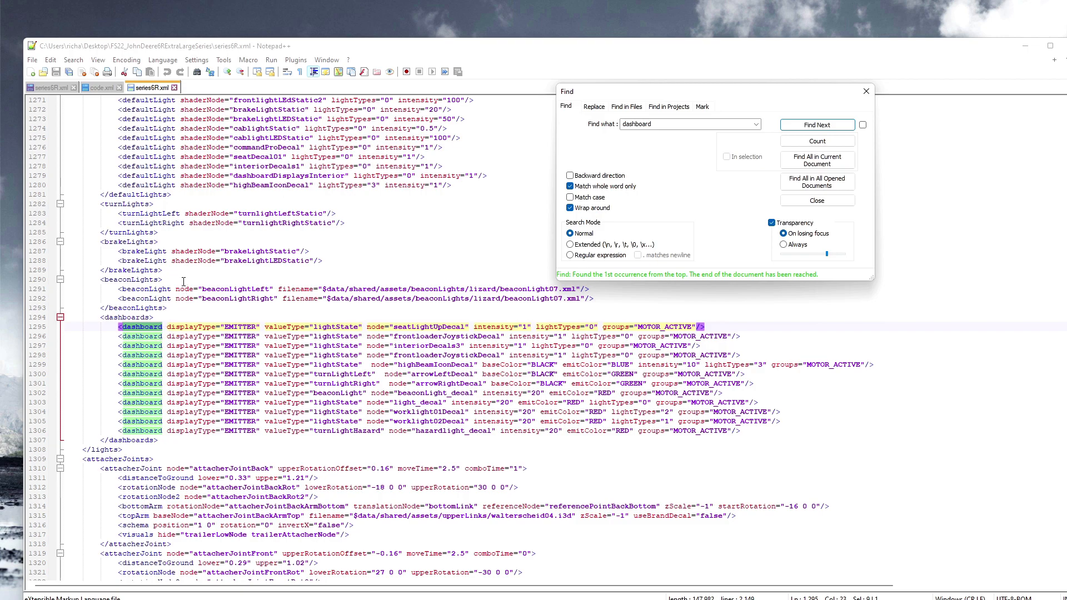
- Scan series6R.xml from the lights section down to the standalone <dashboard> block containing the <groups> and <default> sections
{"action": "scroll", "coordinate": [190, 286], "scroll_direction": "up", "scroll_amount": 5}
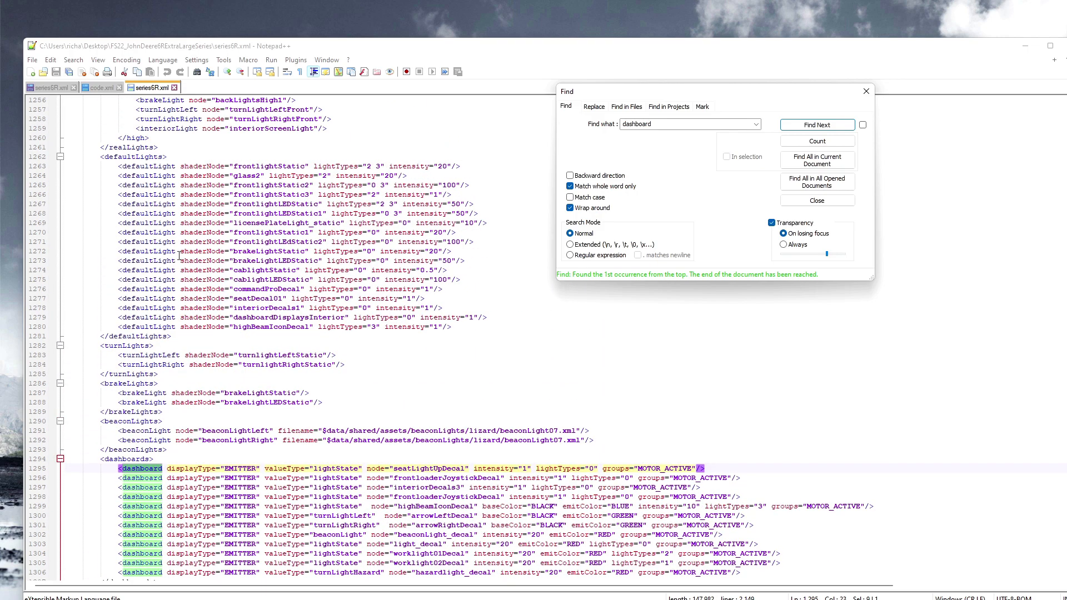
{"action": "scroll", "coordinate": [179, 255], "scroll_direction": "down", "scroll_amount": 20}
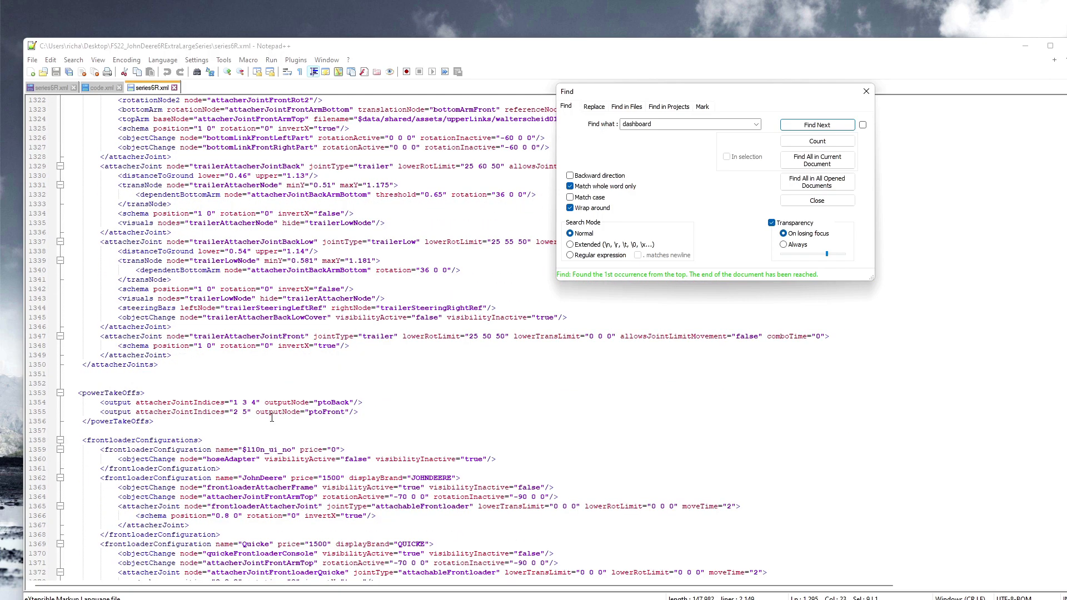
{"action": "scroll", "coordinate": [271, 418], "scroll_direction": "down", "scroll_amount": 19}
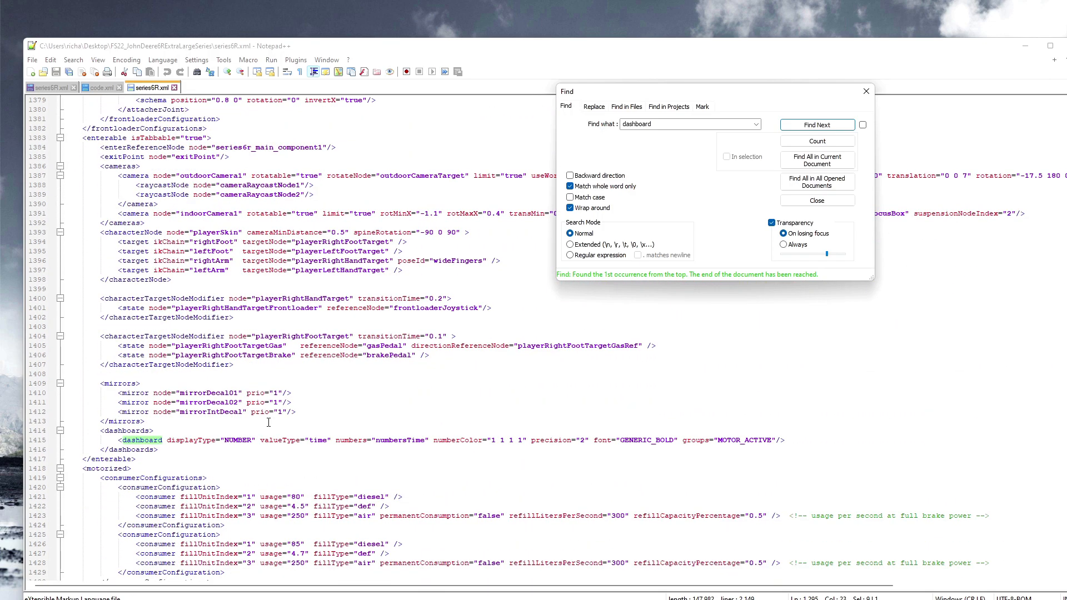
{"action": "scroll", "coordinate": [268, 422], "scroll_direction": "down", "scroll_amount": 14}
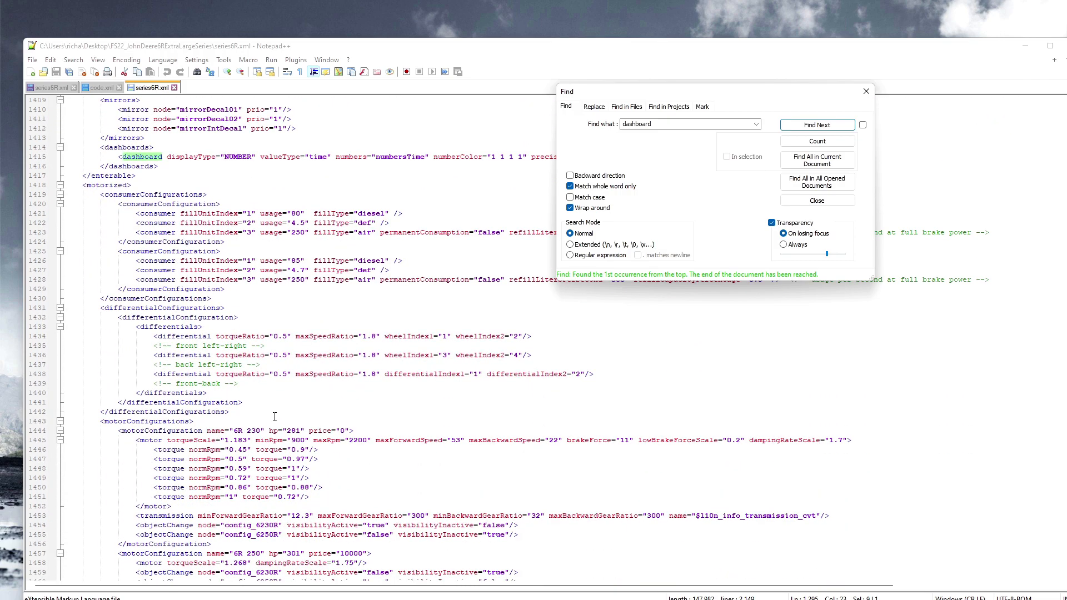
{"action": "scroll", "coordinate": [272, 421], "scroll_direction": "down", "scroll_amount": 4}
{"action": "scroll", "coordinate": [275, 414], "scroll_direction": "down", "scroll_amount": 2}
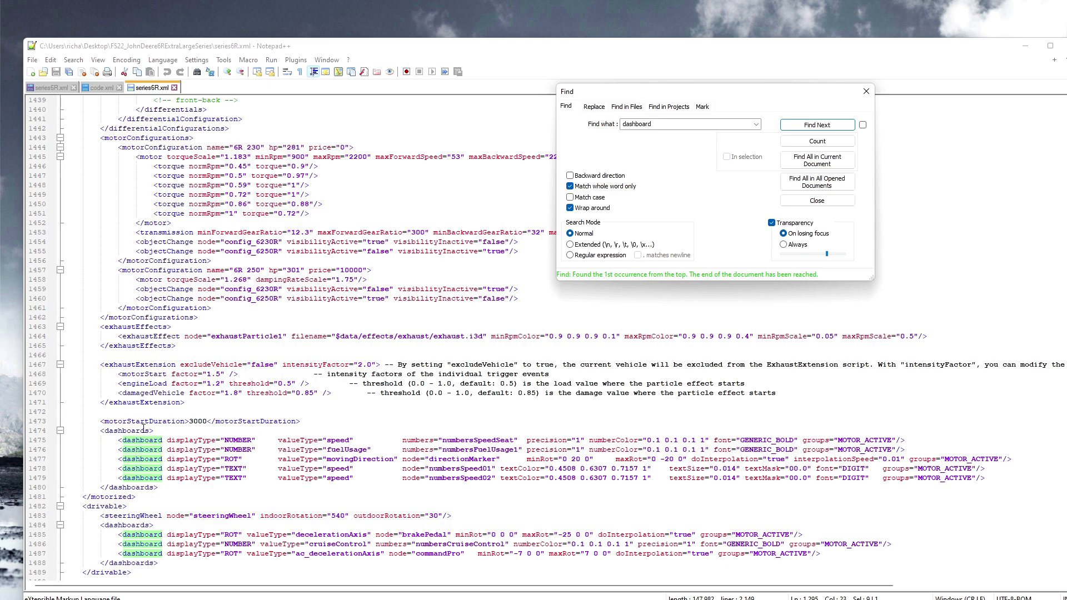
{"action": "scroll", "coordinate": [155, 434], "scroll_direction": "down", "scroll_amount": 2}
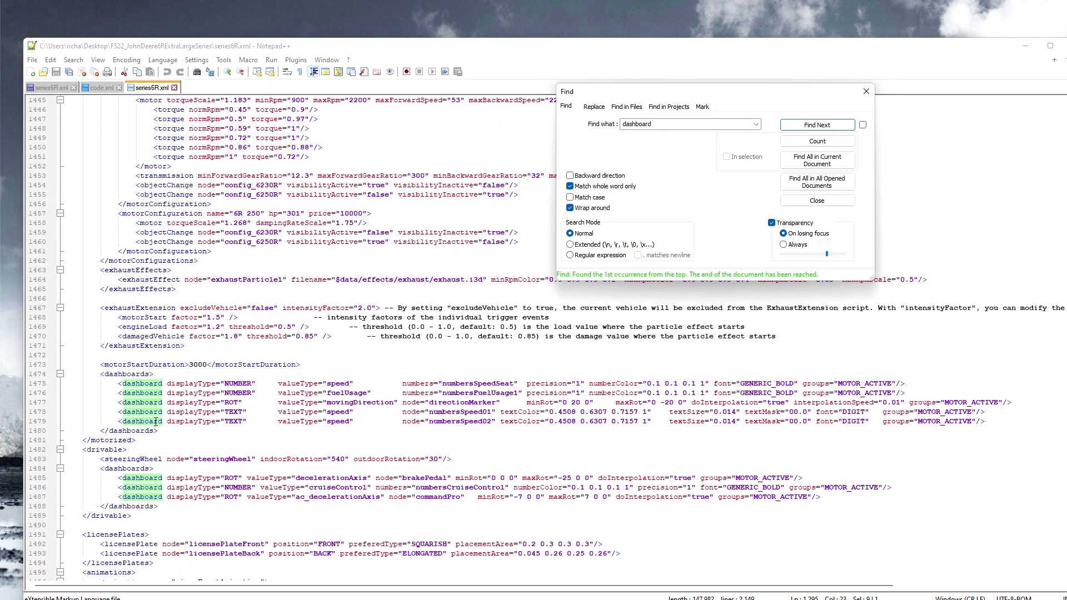
{"action": "scroll", "coordinate": [164, 416], "scroll_direction": "down", "scroll_amount": 2}
{"action": "scroll", "coordinate": [166, 425], "scroll_direction": "down", "scroll_amount": 17}
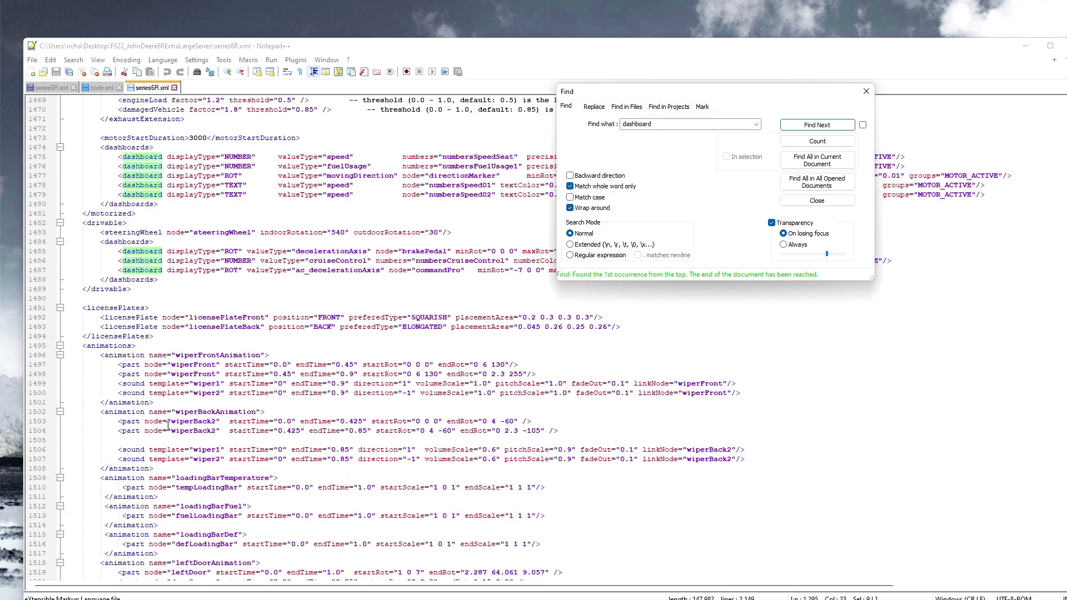
{"action": "scroll", "coordinate": [176, 424], "scroll_direction": "down", "scroll_amount": 20}
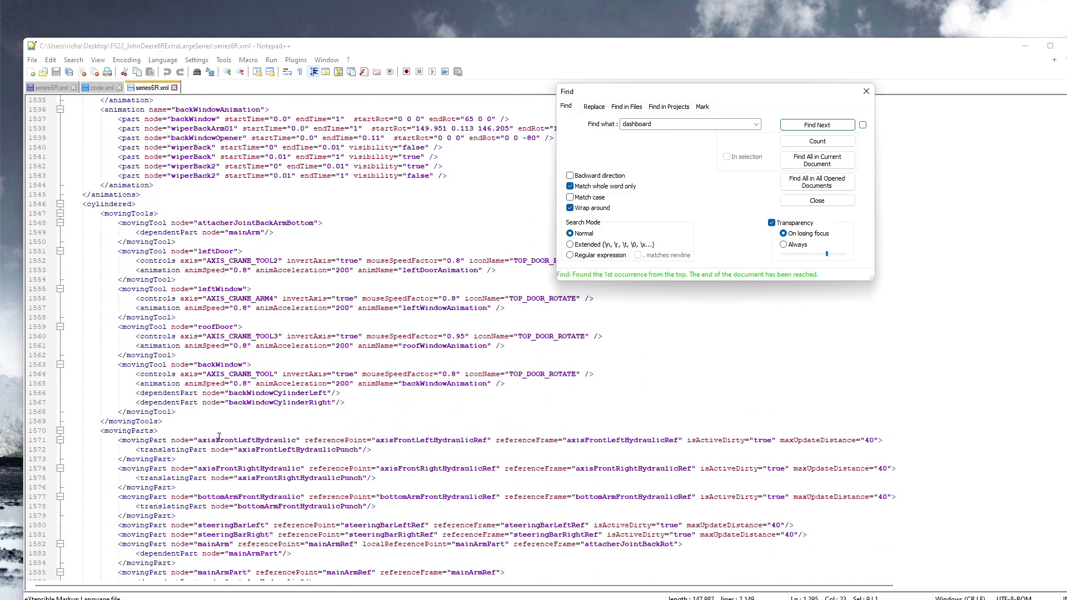
{"action": "scroll", "coordinate": [239, 440], "scroll_direction": "down", "scroll_amount": 16}
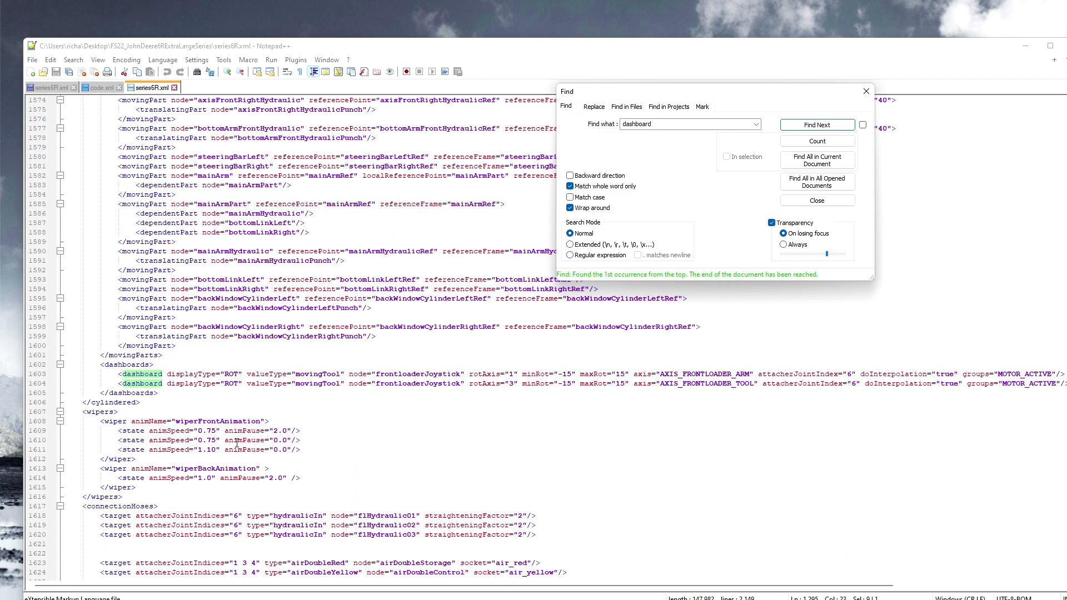
{"action": "scroll", "coordinate": [244, 438], "scroll_direction": "down", "scroll_amount": 20}
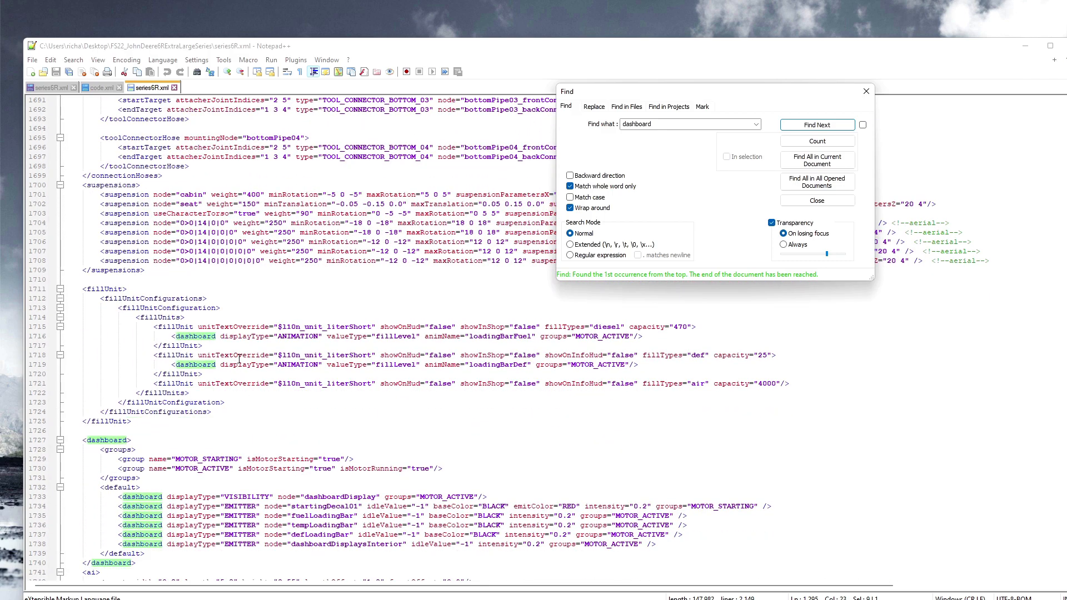
{"action": "scroll", "coordinate": [261, 424], "scroll_direction": "down", "scroll_amount": 3}
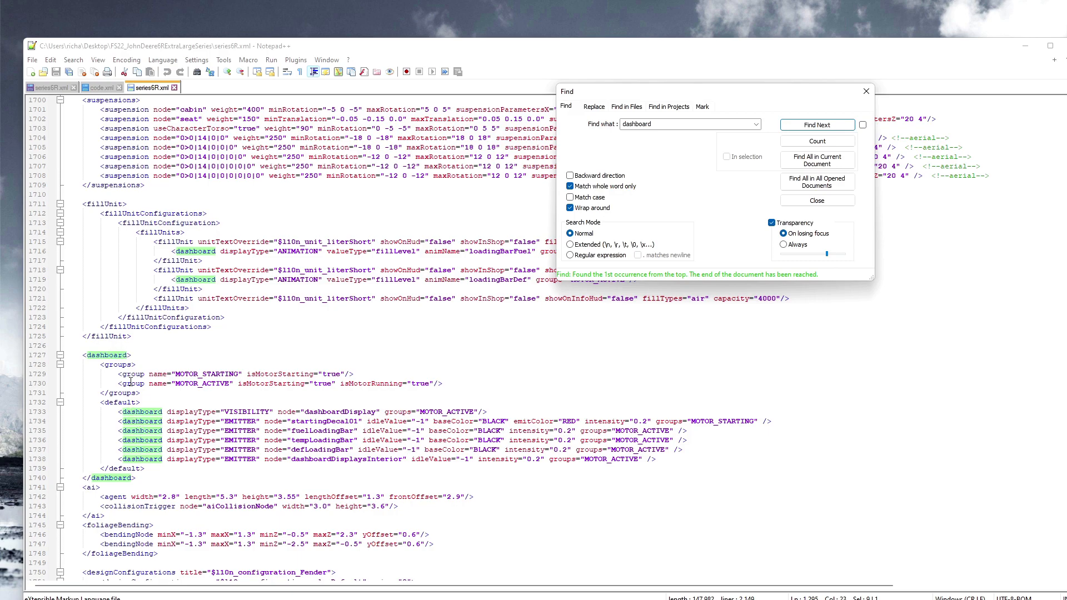
- Insert two empty lines after the dashboardDisplaysInterior entry at the end of the dashboard's <default> section
{"action": "left_click", "coordinate": [127, 404]}
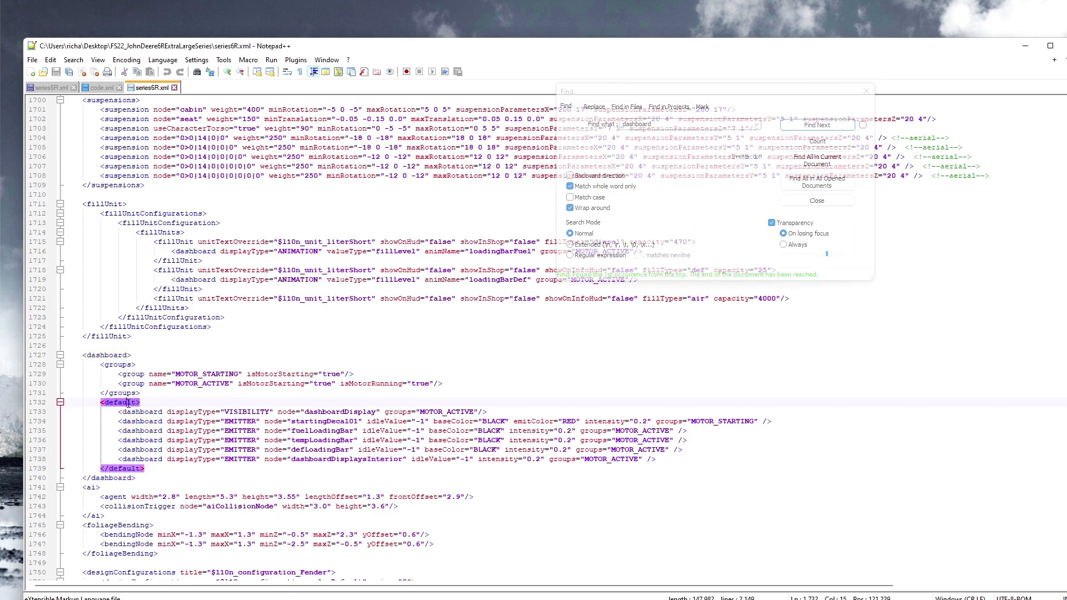
{"action": "scroll", "coordinate": [175, 450], "scroll_direction": "down", "scroll_amount": 2}
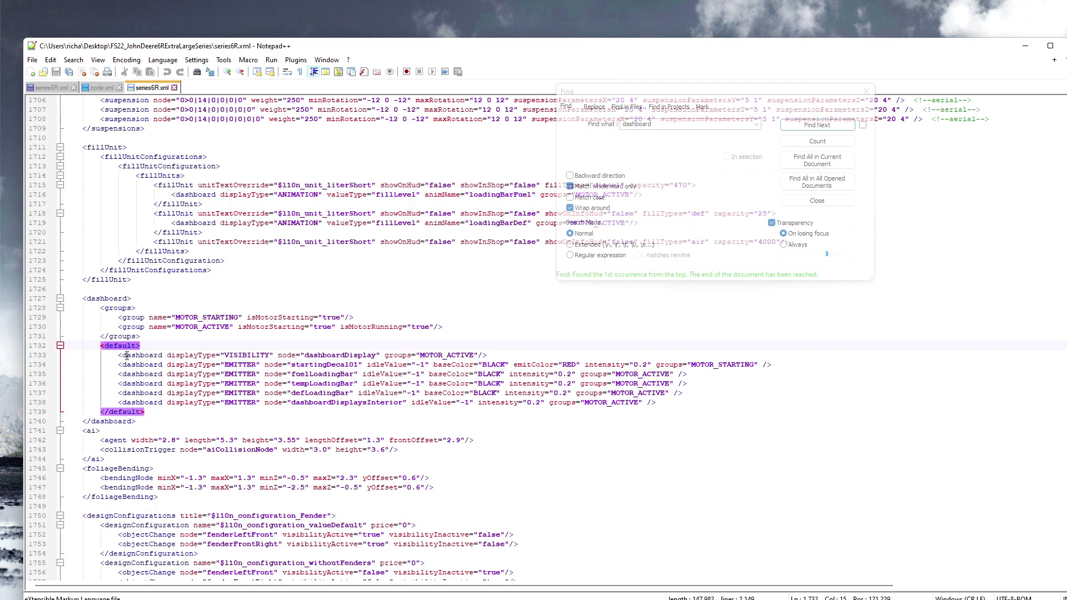
{"action": "left_click", "coordinate": [662, 412]}
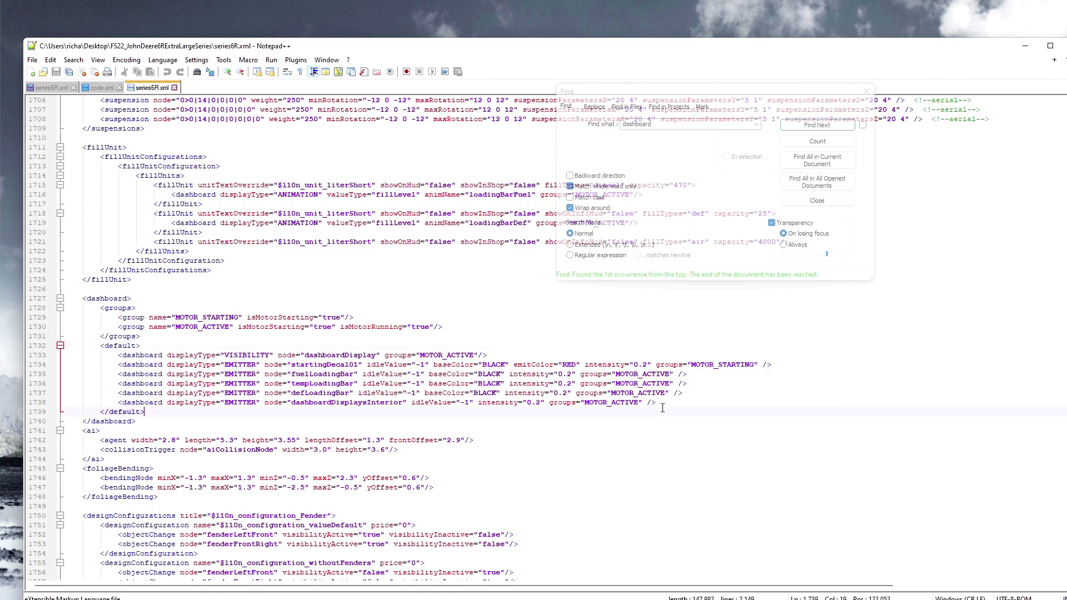
{"action": "left_click", "coordinate": [661, 402]}
{"action": "key", "text": "Return"}
{"action": "key", "text": "Return"}
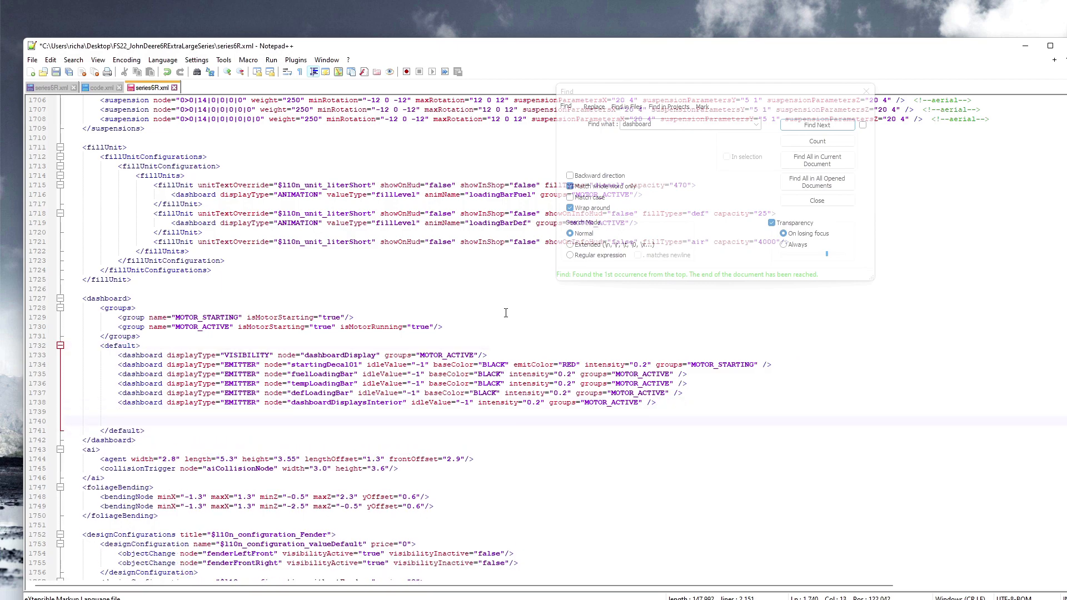
- Copy the four VISIBILITY dashboard lines from code.xml into the empty lines at the end of the dashboard's <default> section in series6R.xml
{"action": "left_click", "coordinate": [102, 89]}
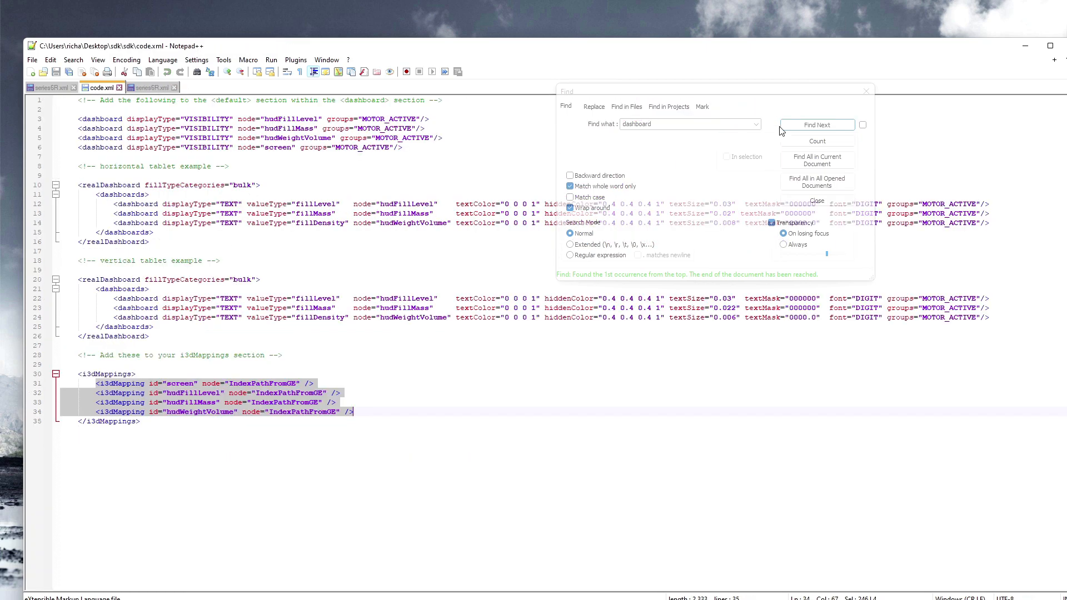
{"action": "left_click", "coordinate": [866, 91]}
{"action": "left_click_drag", "start_coordinate": [78, 116], "coordinate": [419, 149]}
{"action": "right_click", "coordinate": [245, 137]}
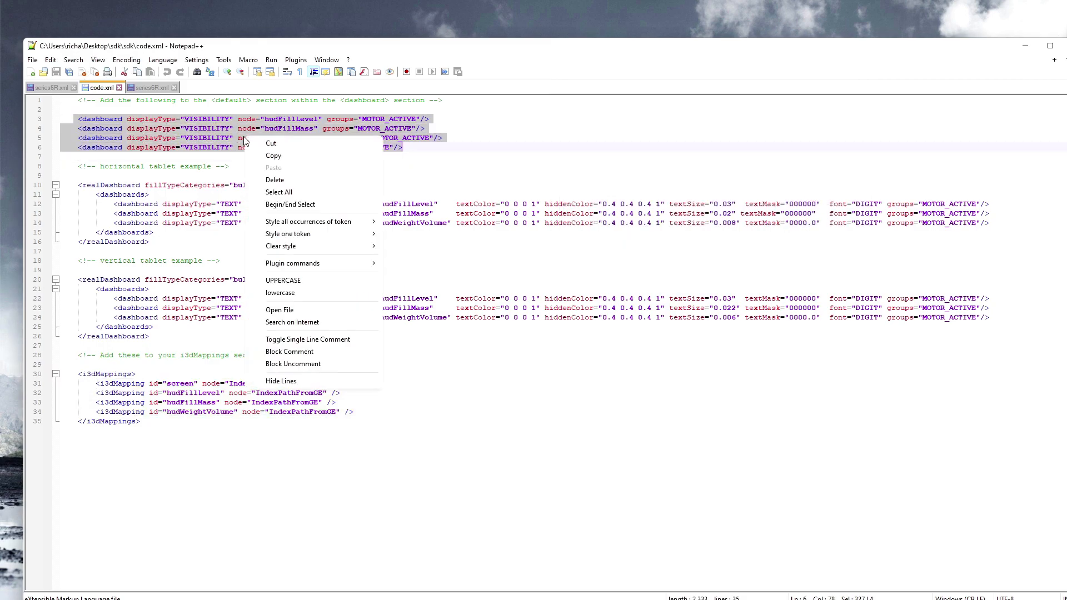
{"action": "left_click", "coordinate": [275, 157]}
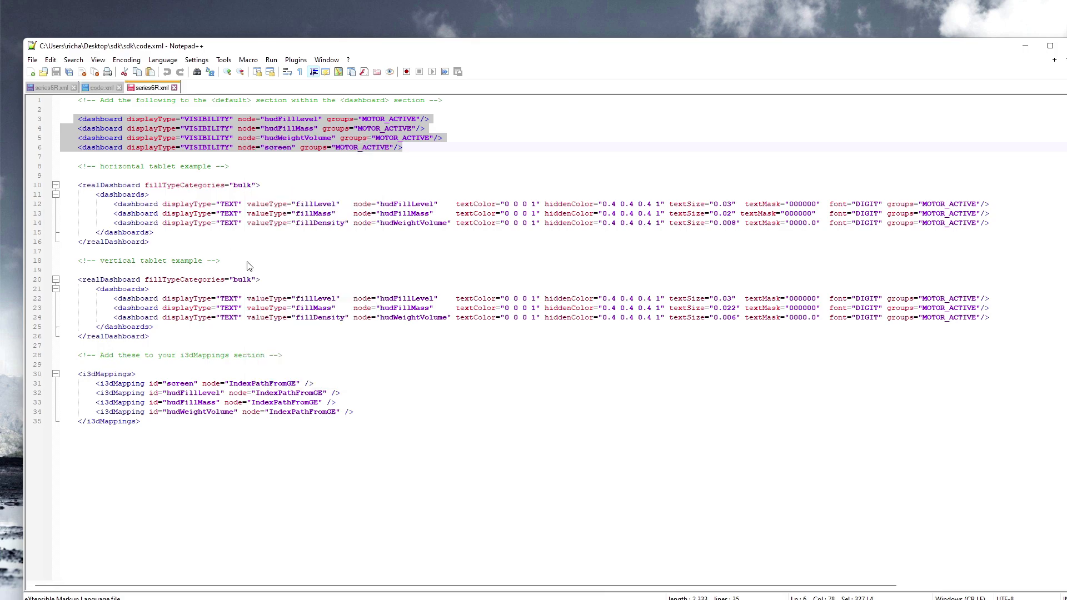
{"action": "left_click", "coordinate": [152, 87]}
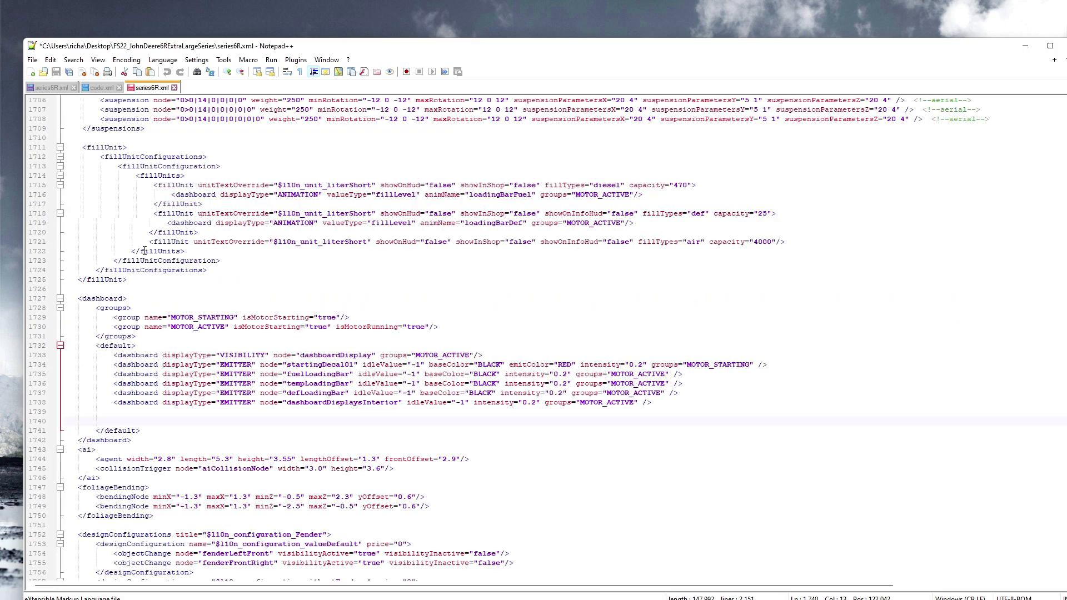
{"action": "right_click", "coordinate": [125, 421]}
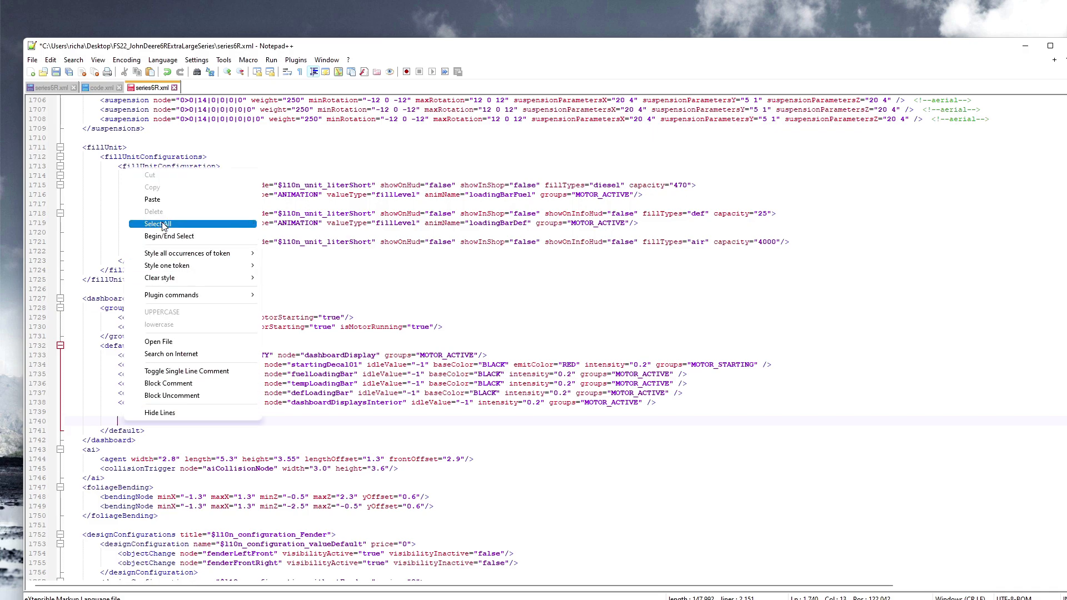
{"action": "left_click", "coordinate": [172, 202]}
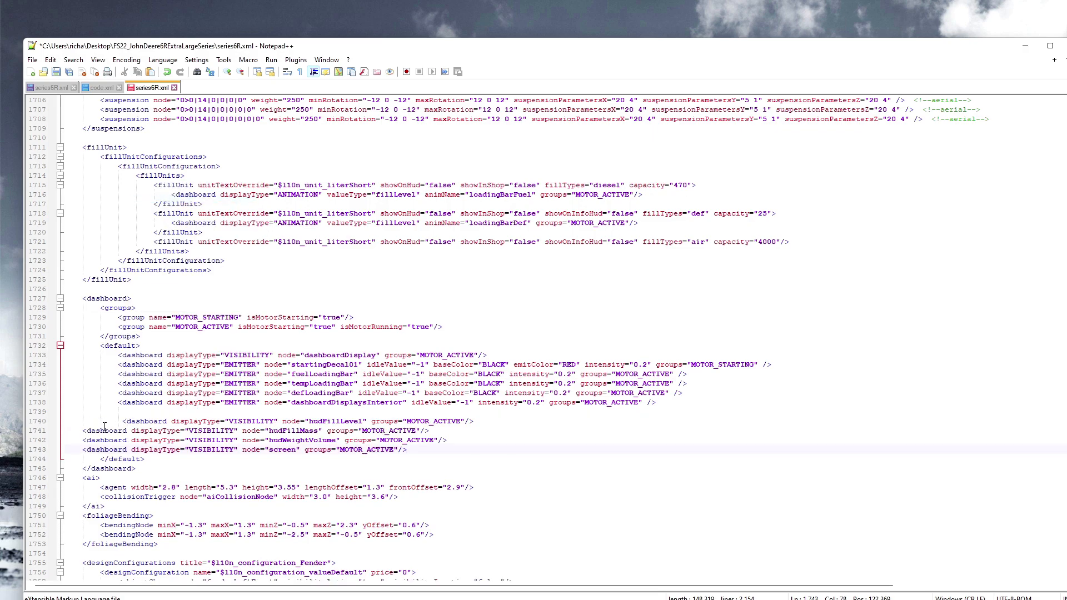
- Align the indentation of the four pasted VISIBILITY lines with the existing dashboard entries and remove the blank line above them
{"action": "left_click", "coordinate": [122, 421]}
{"action": "key", "text": "BackSpace"}
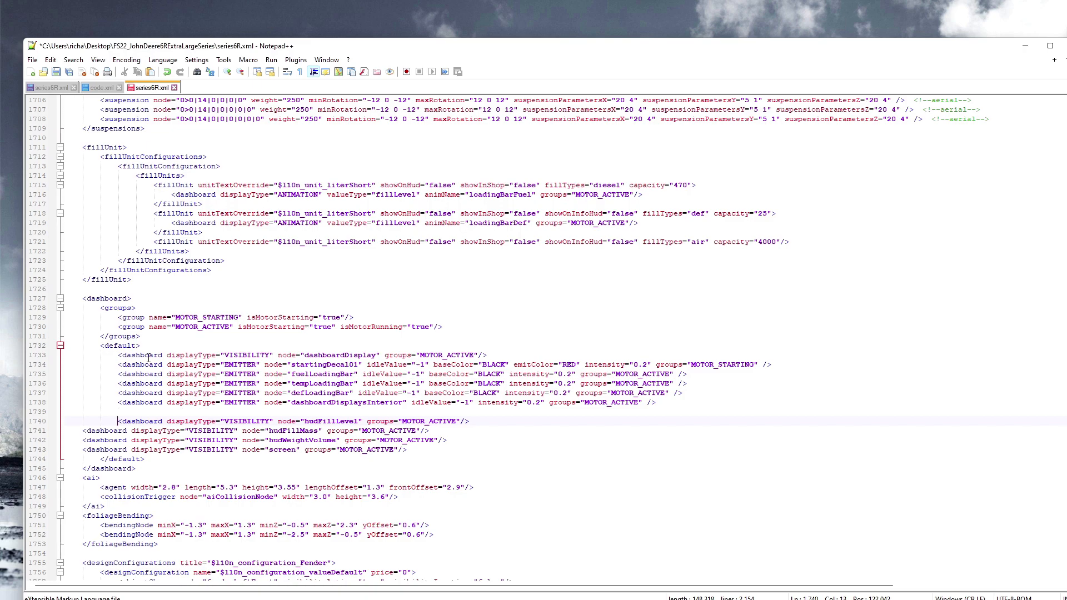
{"action": "left_click", "coordinate": [81, 431]}
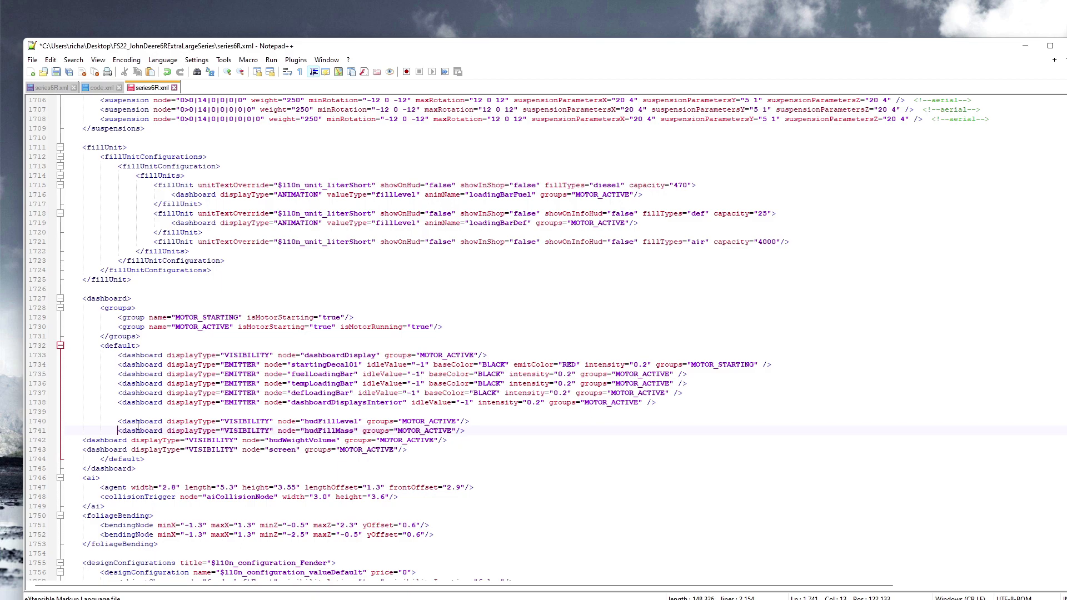
{"action": "left_click", "coordinate": [82, 440]}
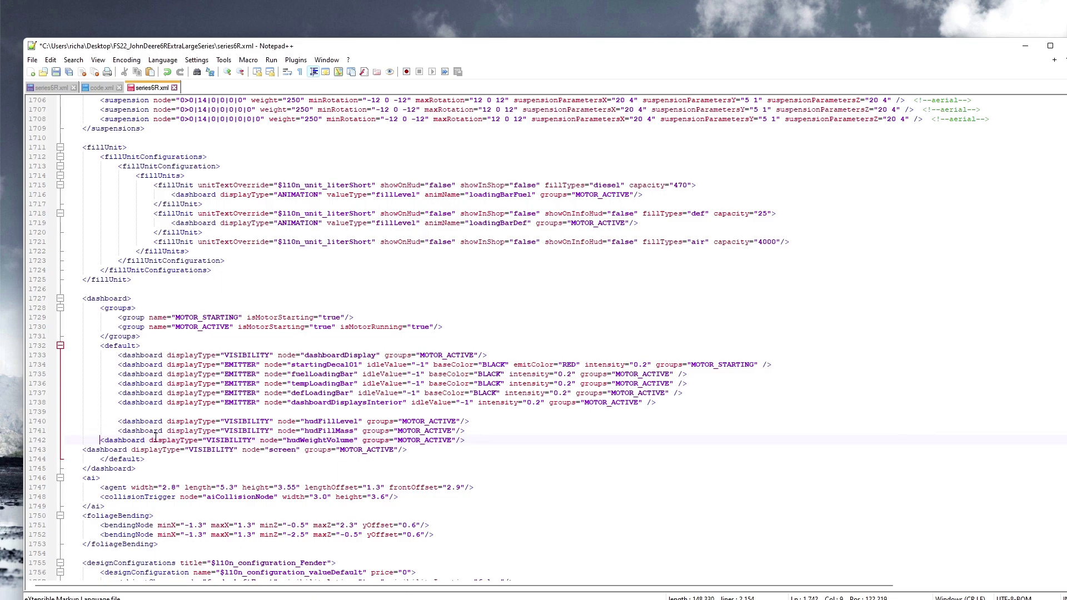
{"action": "left_click", "coordinate": [78, 449]}
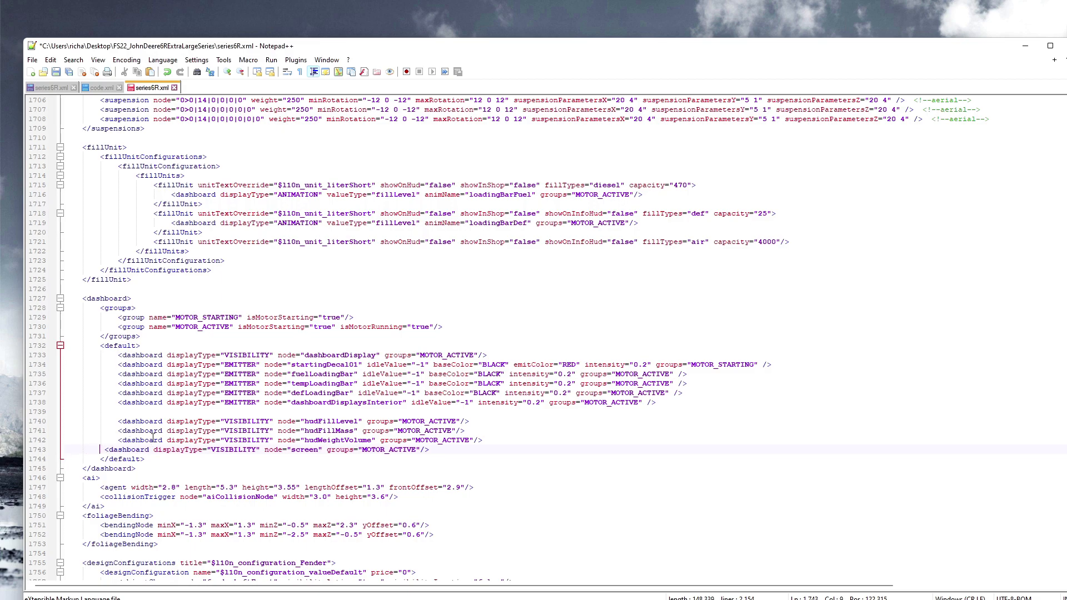
{"action": "key", "text": "Up"}
{"action": "key", "text": "Up"}
{"action": "key", "text": "Up"}
{"action": "key", "text": "Up"}
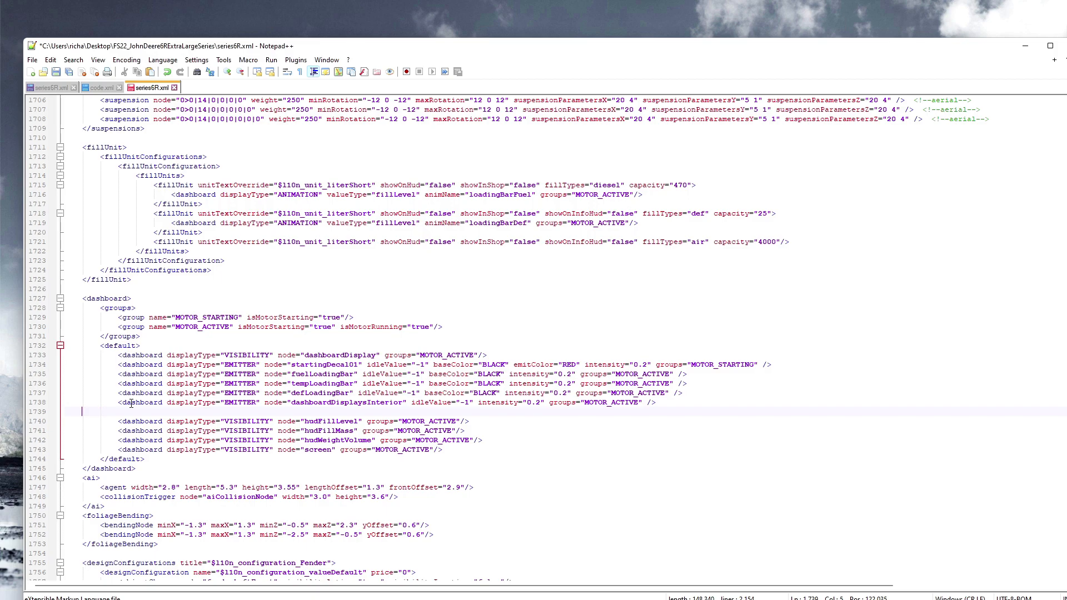
{"action": "key", "text": "BackSpace"}
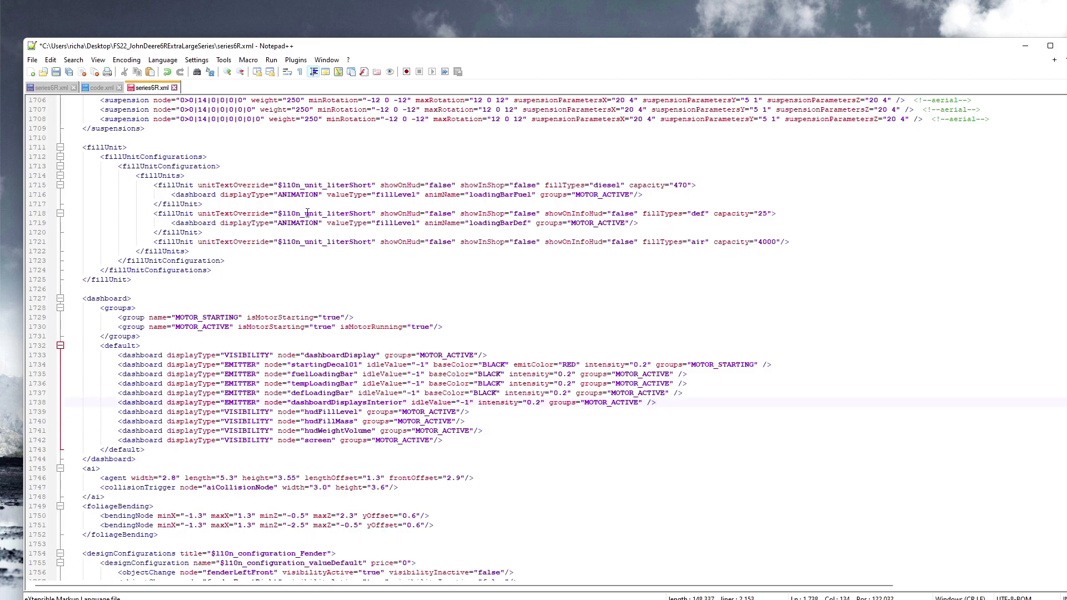
- Copy the whole <realDashboard> block of the vertical tablet example from code.xml
{"action": "left_click", "coordinate": [100, 88]}
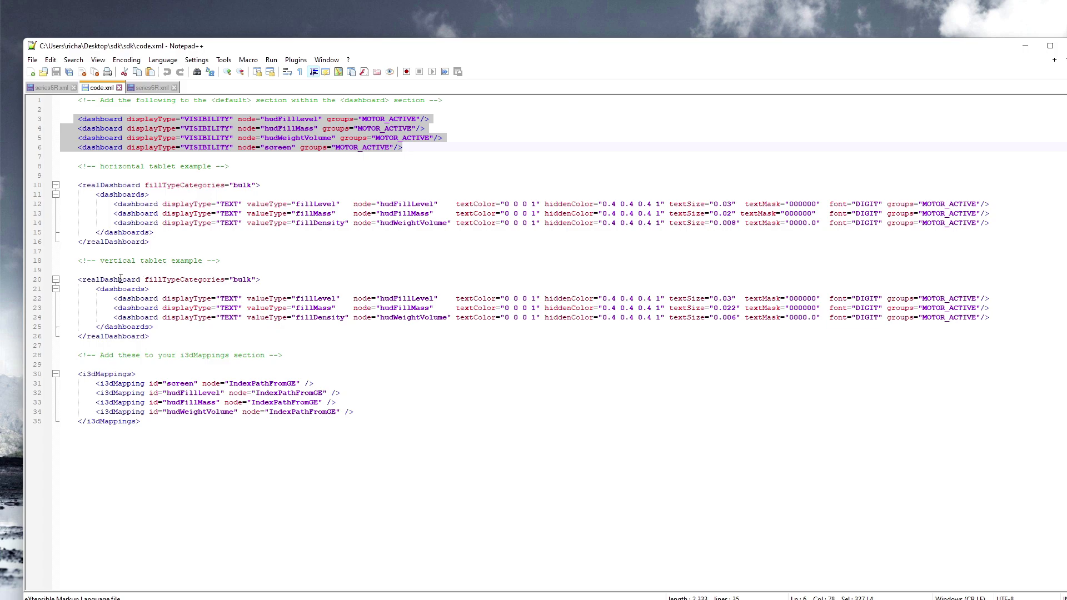
{"action": "left_click_drag", "start_coordinate": [73, 281], "coordinate": [223, 337]}
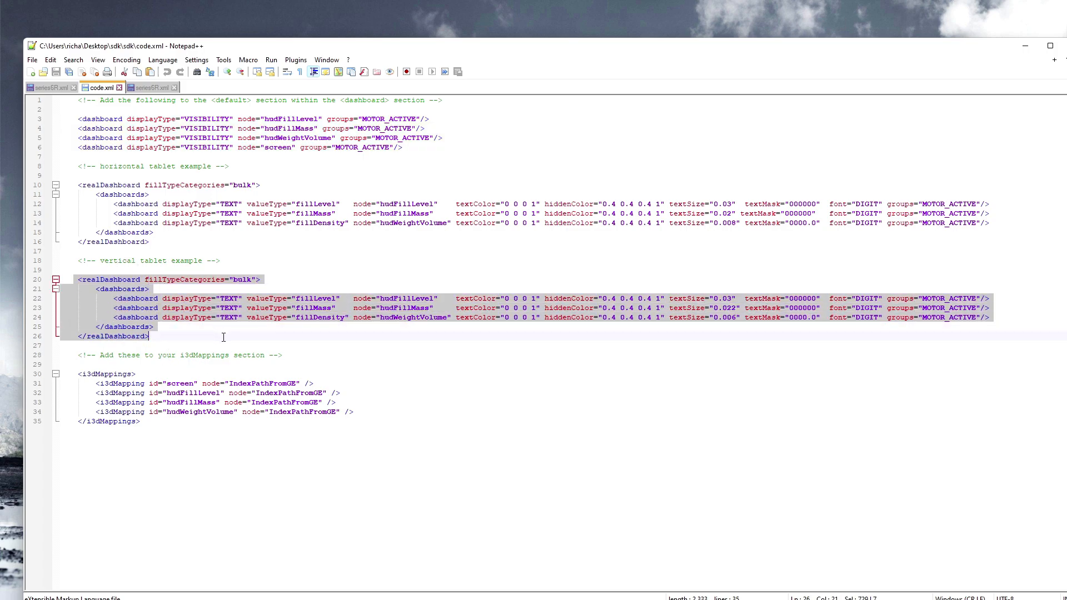
{"action": "right_click", "coordinate": [133, 307]}
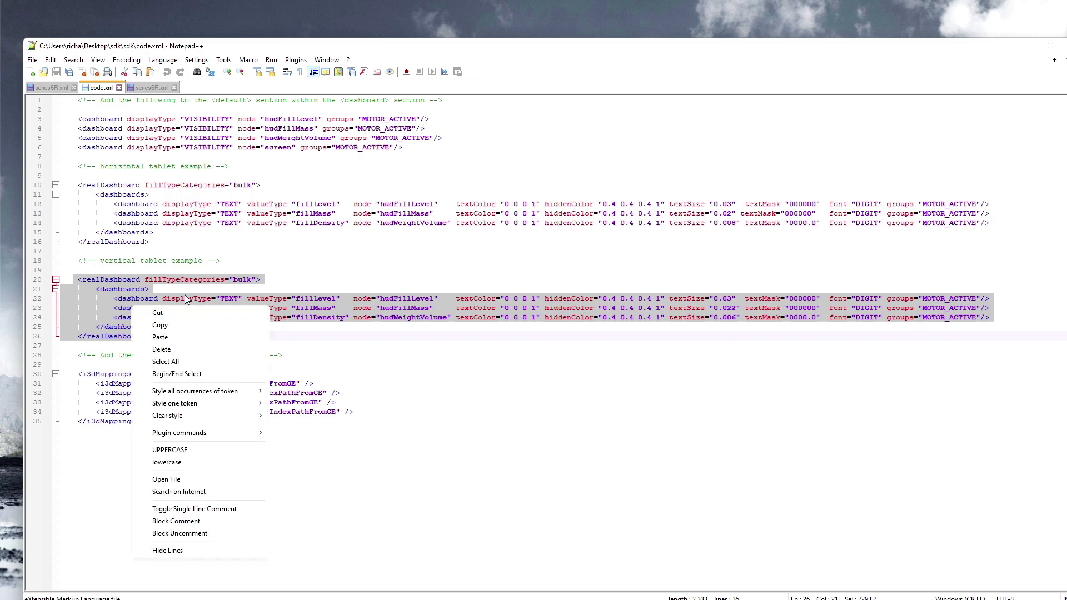
{"action": "left_click", "coordinate": [164, 326]}
- Paste the <realDashboard> block below the closing </dashboard> tag in series6R.xml, set off by blank lines, and align its opening tag
{"action": "left_click", "coordinate": [139, 87]}
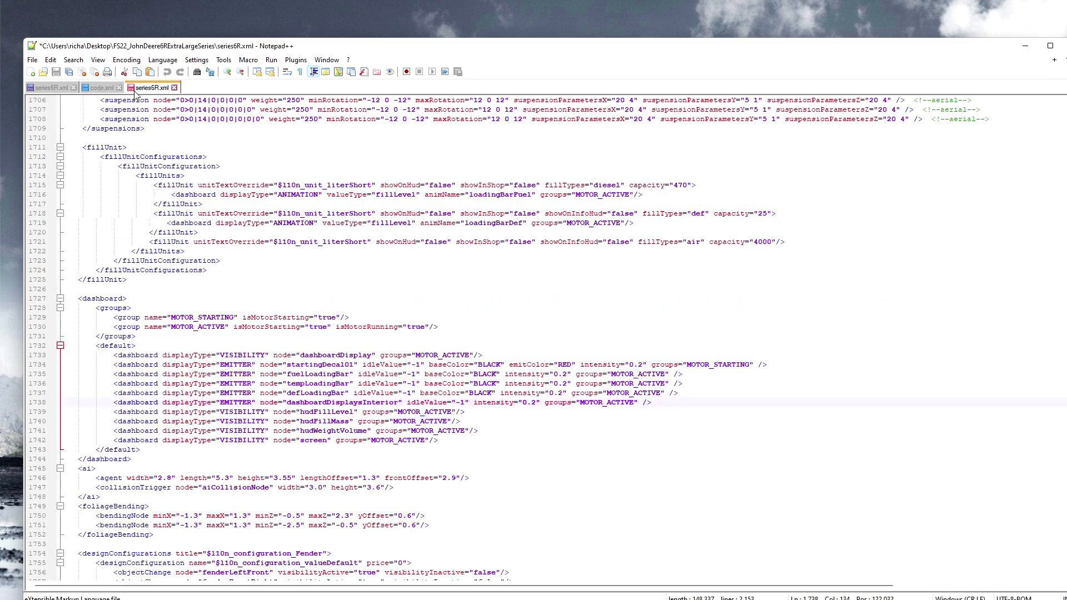
{"action": "left_click", "coordinate": [166, 459]}
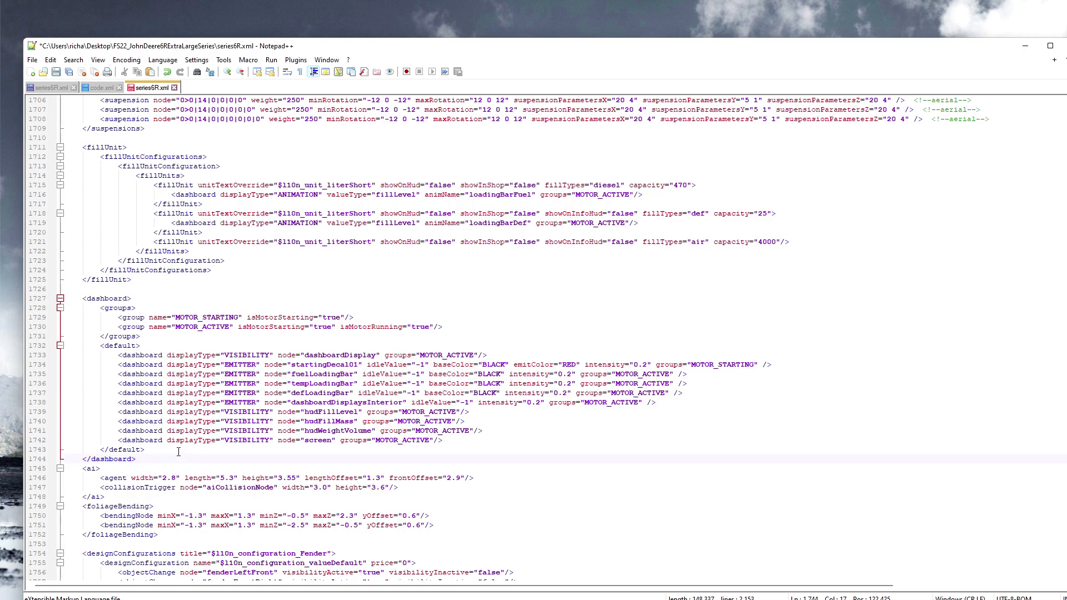
{"action": "key", "text": "Return"}
{"action": "key", "text": "Return"}
{"action": "key", "text": "Return"}
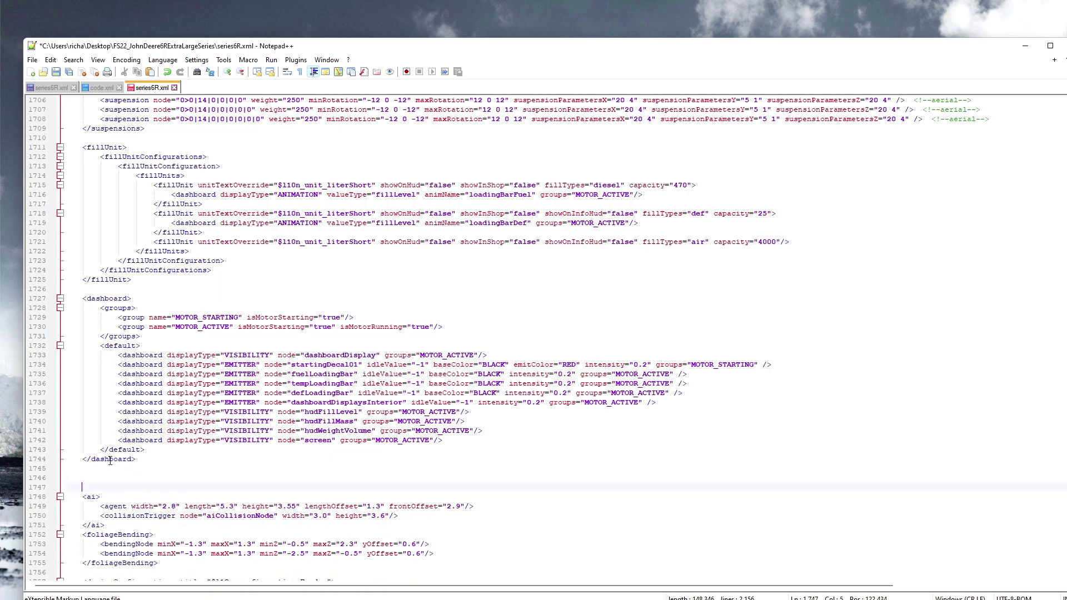
{"action": "left_click", "coordinate": [95, 479]}
{"action": "right_click", "coordinate": [107, 479]}
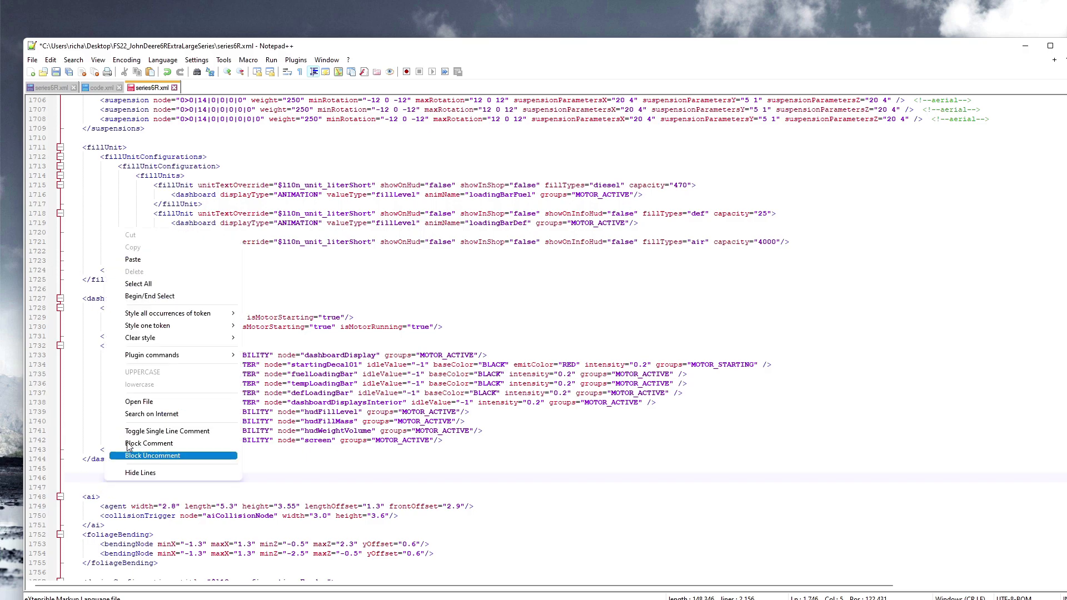
{"action": "left_click", "coordinate": [133, 259]}
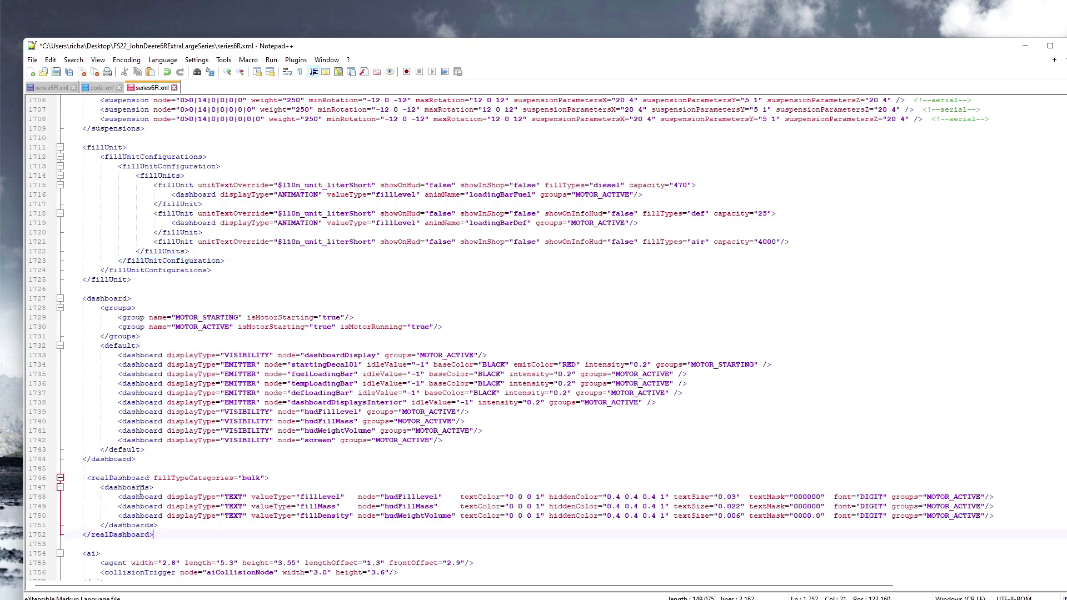
{"action": "scroll", "coordinate": [141, 489], "scroll_direction": "down", "scroll_amount": 2}
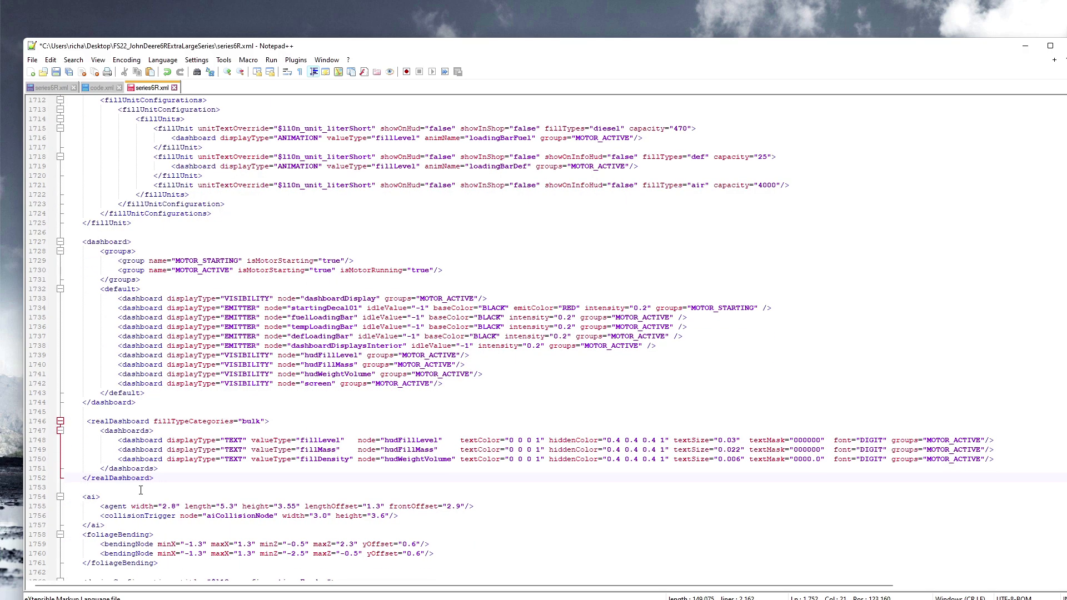
{"action": "left_click", "coordinate": [88, 423]}
{"action": "key", "text": "BackSpace"}
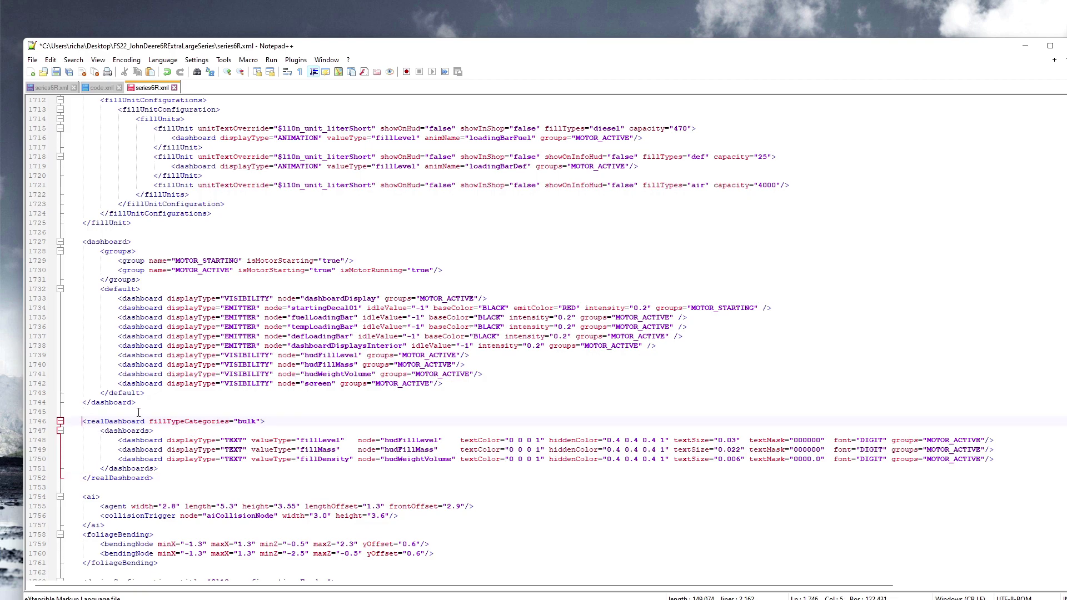
- Check Guide.pdf for the fillTypeCategories that the realDashboard section can use
{"action": "left_click", "coordinate": [216, 459]}
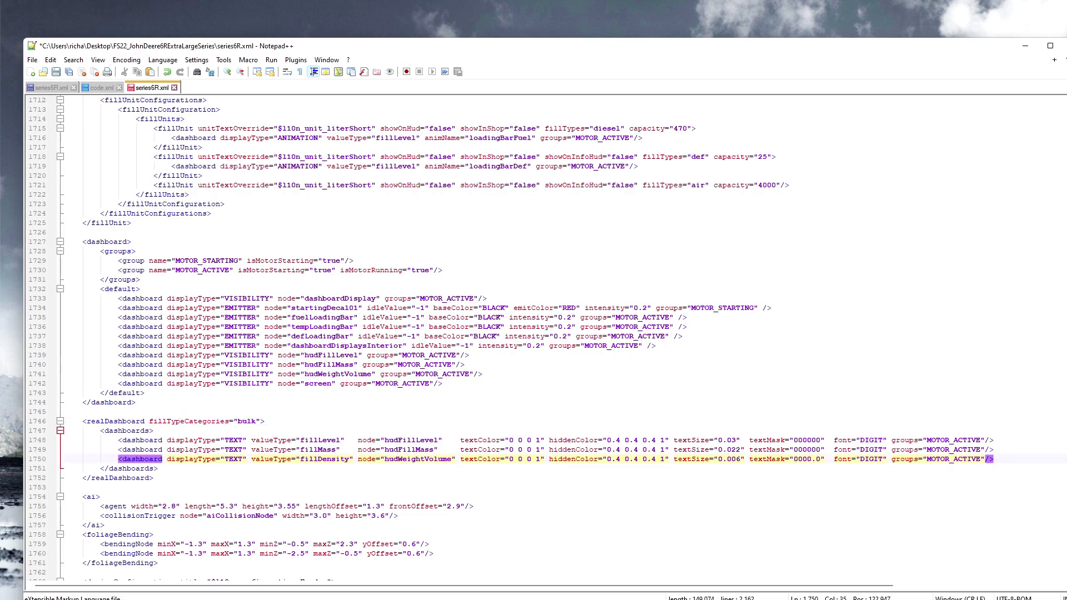
{"action": "left_click_drag", "start_coordinate": [1066, 72], "coordinate": [716, 70]}
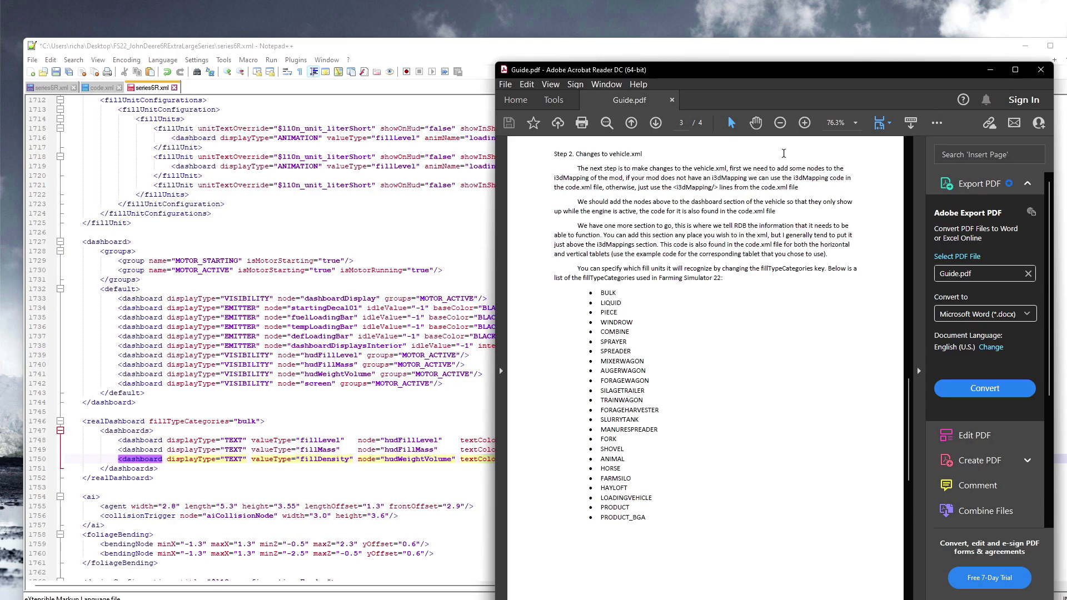
{"action": "left_click_drag", "start_coordinate": [762, 72], "coordinate": [1066, 111]}
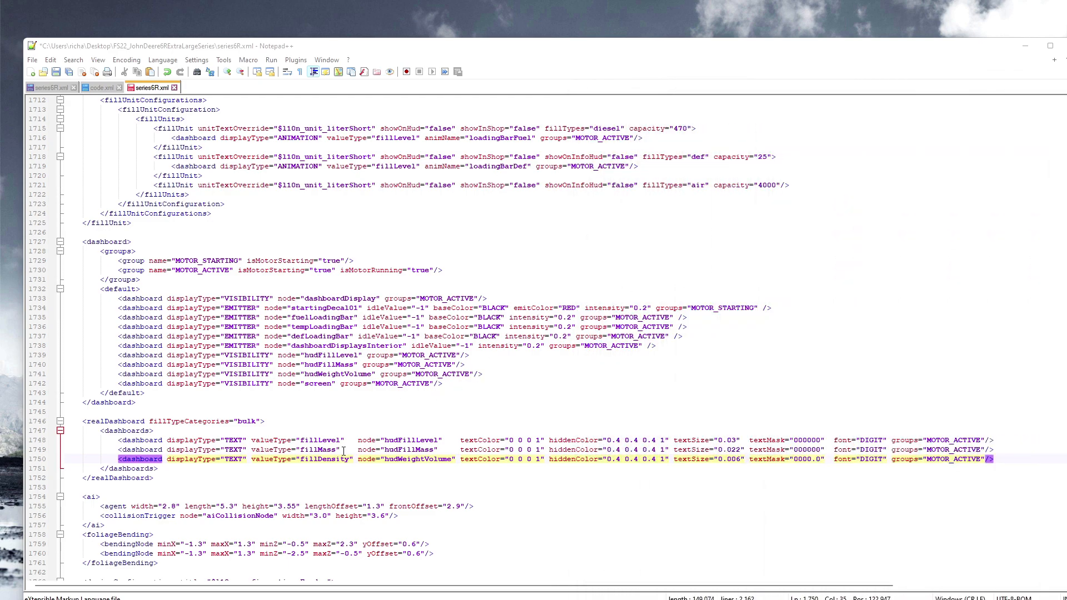
- Insert three empty lines after the axisFrontRightHydraulicRef entry at the end of the i3dMappings section in series6R.xml
{"action": "scroll", "coordinate": [344, 451], "scroll_direction": "down", "scroll_amount": 20}
{"action": "scroll", "coordinate": [445, 372], "scroll_direction": "down", "scroll_amount": 20}
{"action": "scroll", "coordinate": [439, 431], "scroll_direction": "down", "scroll_amount": 11}
{"action": "scroll", "coordinate": [239, 439], "scroll_direction": "down", "scroll_amount": 20}
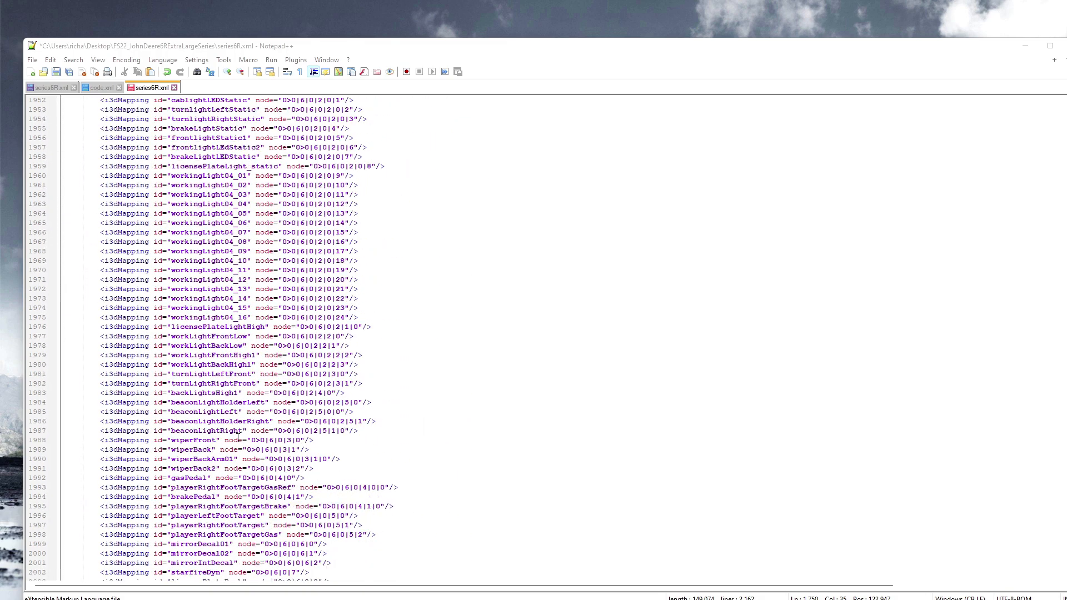
{"action": "scroll", "coordinate": [326, 463], "scroll_direction": "down", "scroll_amount": 20}
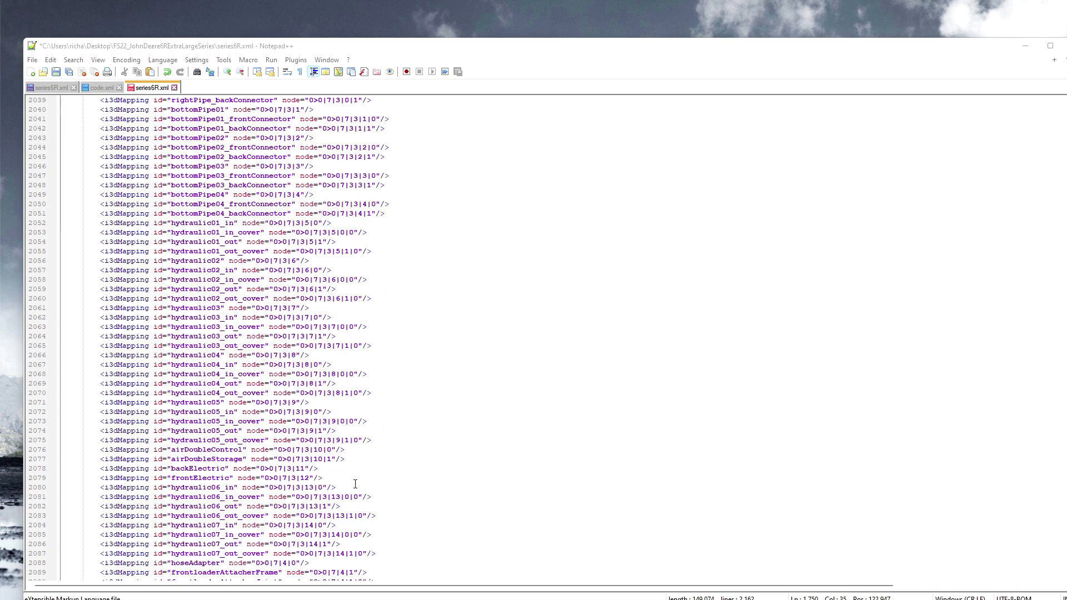
{"action": "scroll", "coordinate": [357, 488], "scroll_direction": "down", "scroll_amount": 3}
{"action": "scroll", "coordinate": [355, 479], "scroll_direction": "up", "scroll_amount": 2}
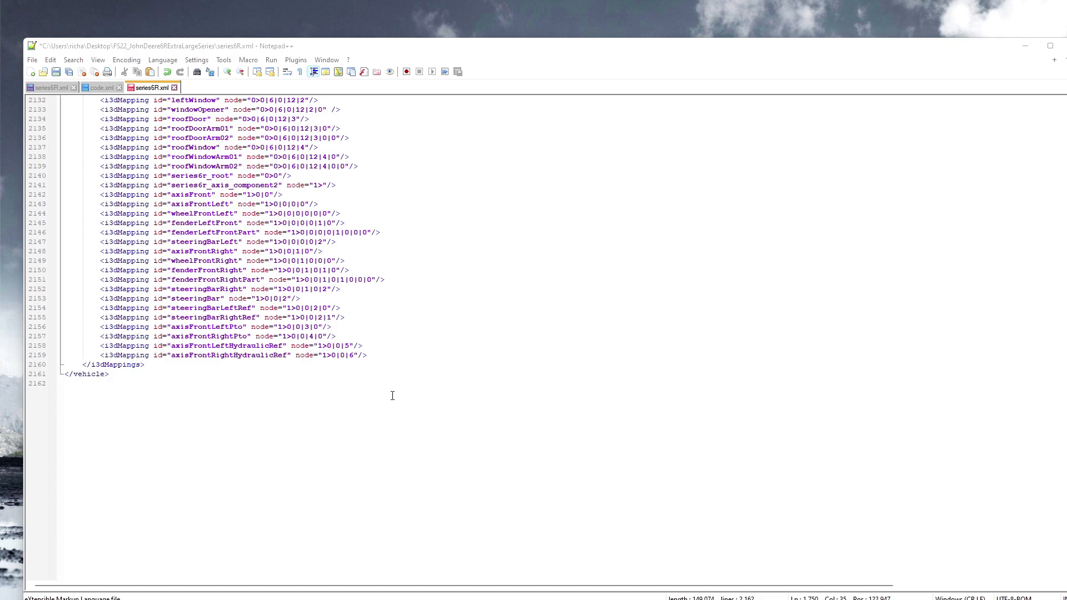
{"action": "left_click", "coordinate": [379, 354]}
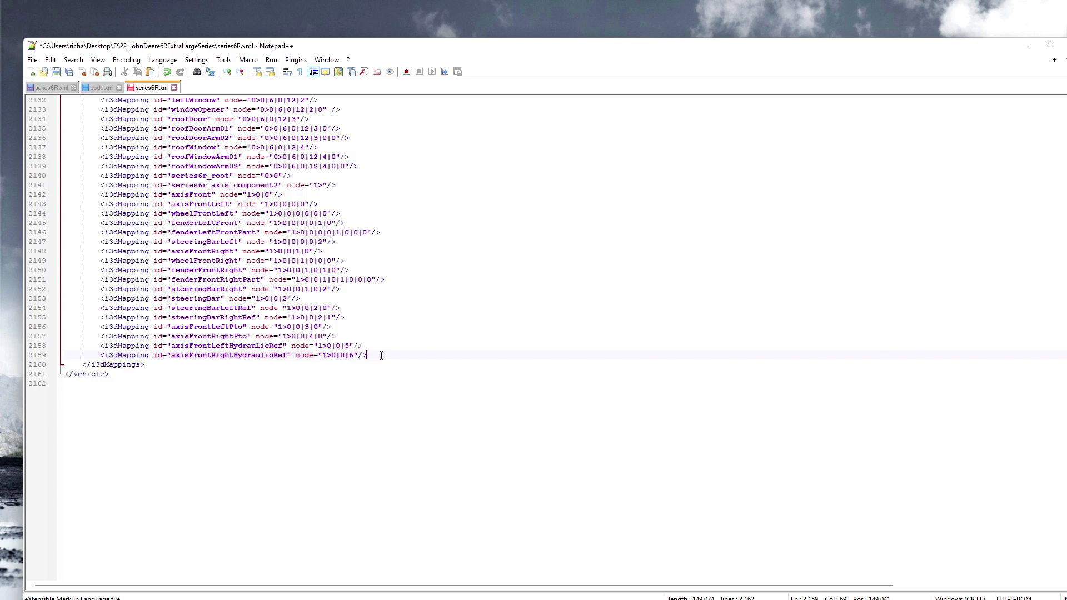
{"action": "key", "text": "Return"}
{"action": "key", "text": "Return"}
{"action": "key", "text": "Return"}
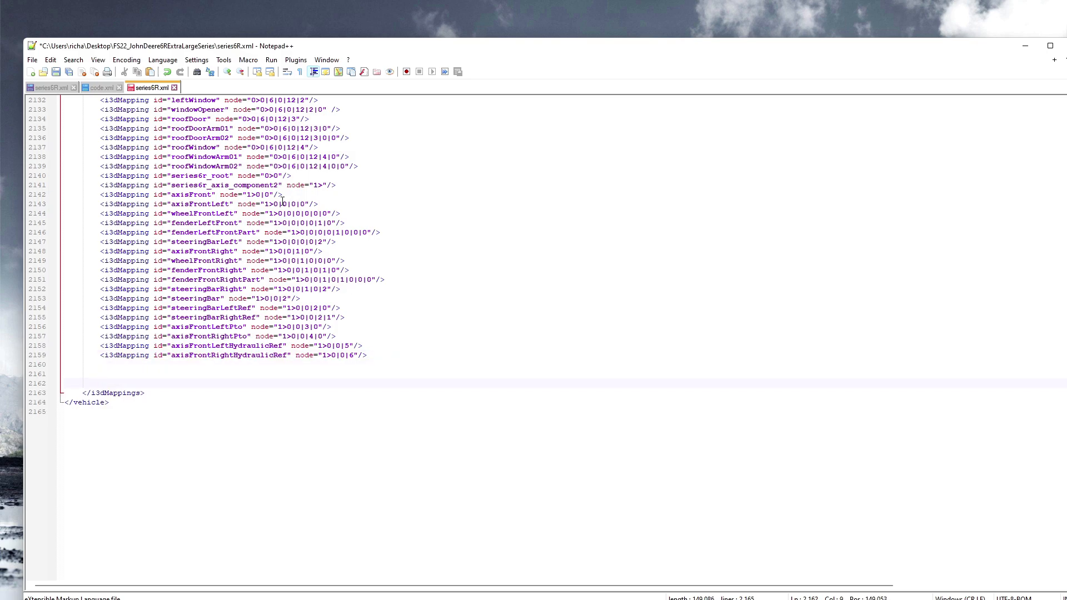
- Copy the four i3dMapping lines for screen, hudFillLevel, hudFillMass and hudWeightVolume from code.xml
{"action": "left_click", "coordinate": [102, 87]}
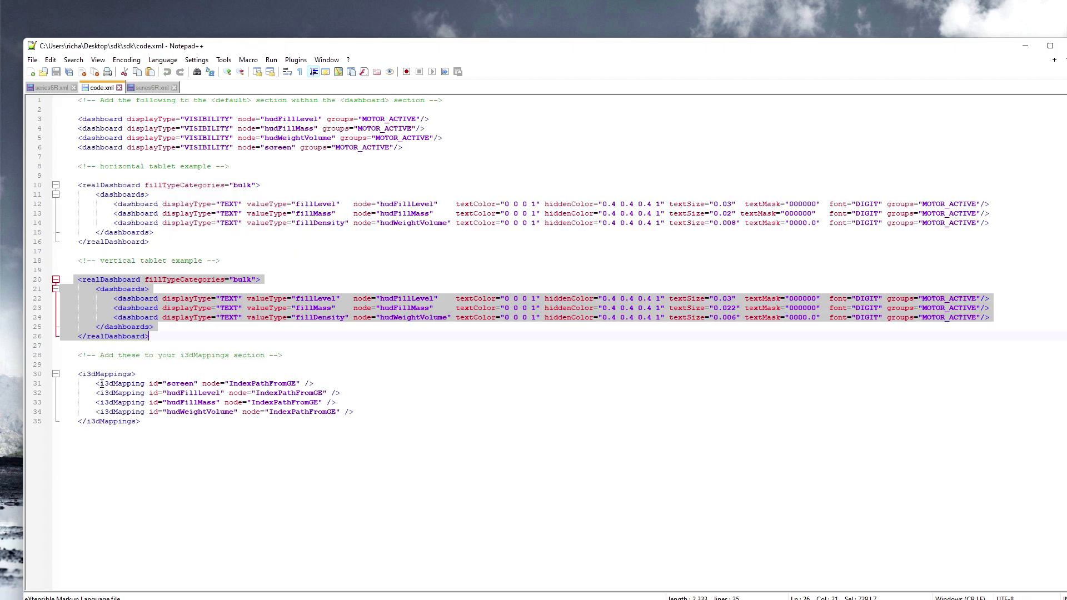
{"action": "left_click_drag", "start_coordinate": [92, 384], "coordinate": [360, 412]}
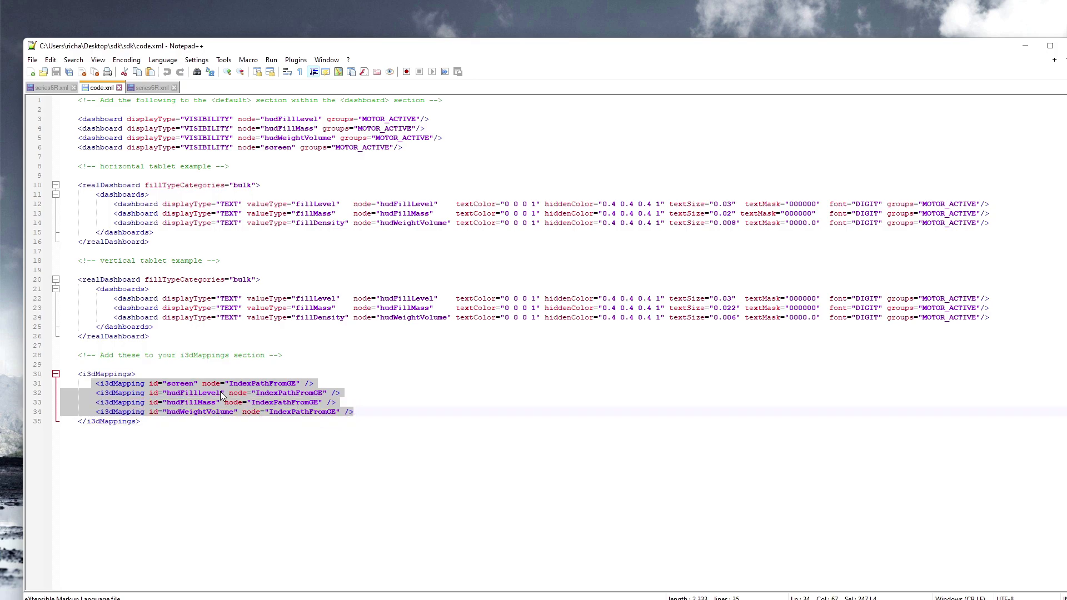
{"action": "right_click", "coordinate": [125, 388]}
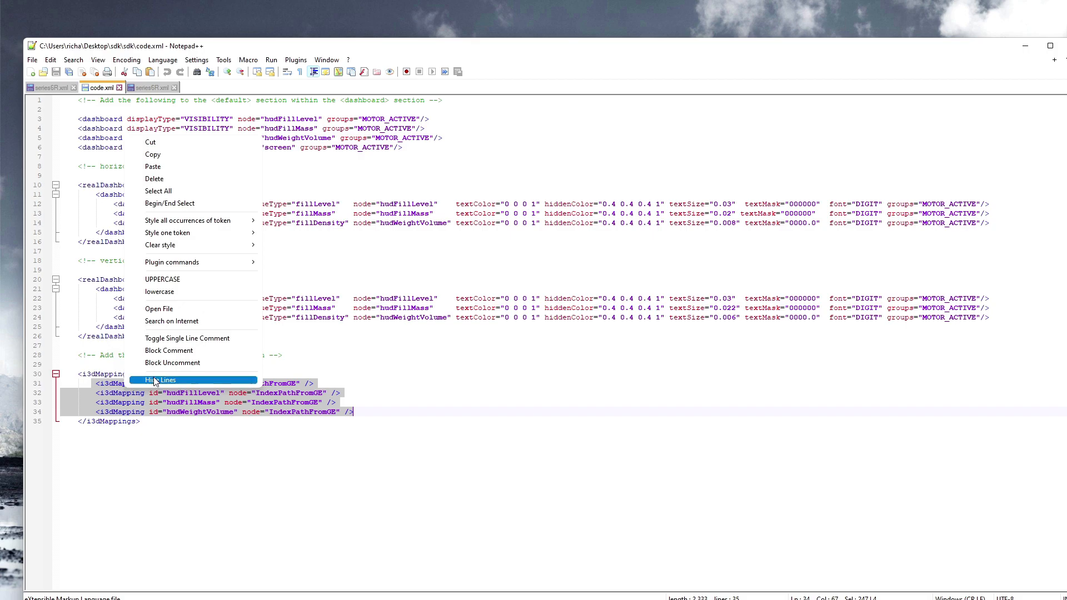
{"action": "left_click", "coordinate": [142, 155]}
- Paste the four i3dMapping lines below the axisFrontRightHydraulicRef entry in series6R.xml and align the first one with the existing entries
{"action": "left_click", "coordinate": [151, 87]}
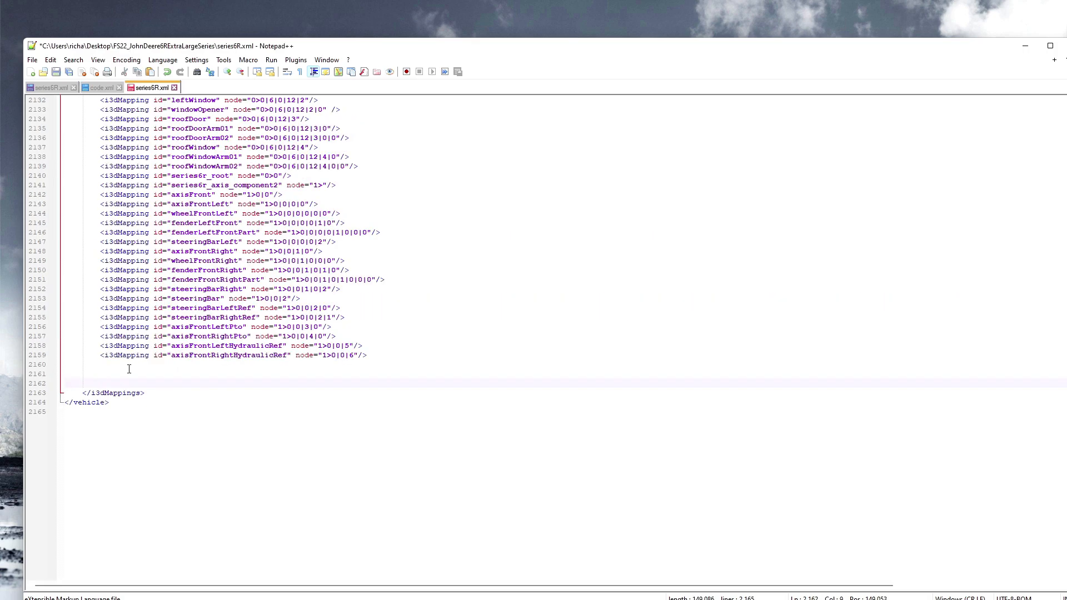
{"action": "left_click", "coordinate": [111, 375]}
{"action": "right_click", "coordinate": [110, 375]}
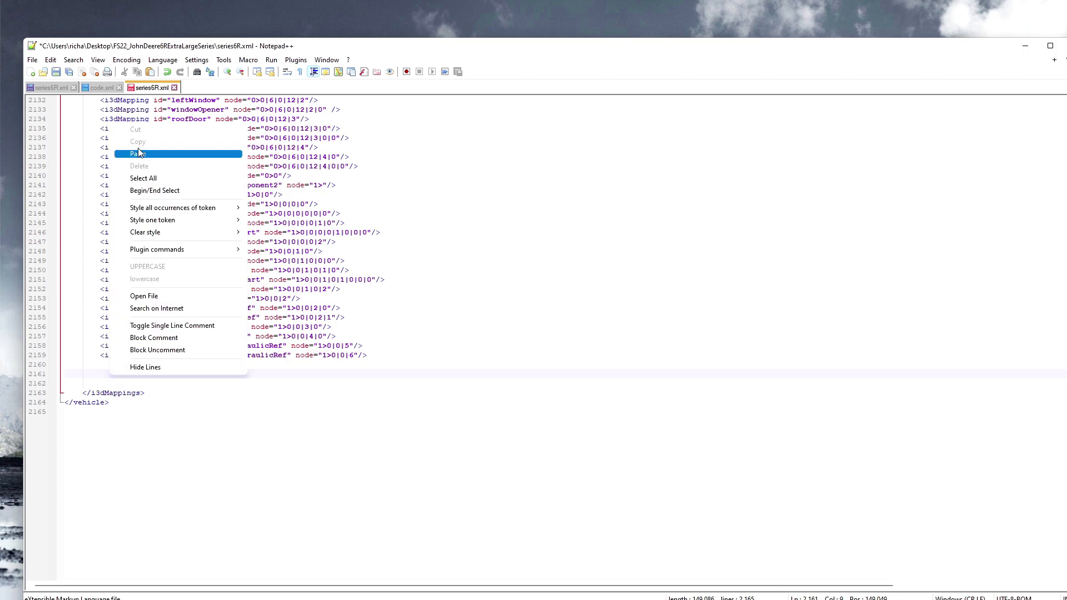
{"action": "left_click", "coordinate": [138, 153]}
{"action": "left_click", "coordinate": [105, 374]}
{"action": "key", "text": "BackSpace"}
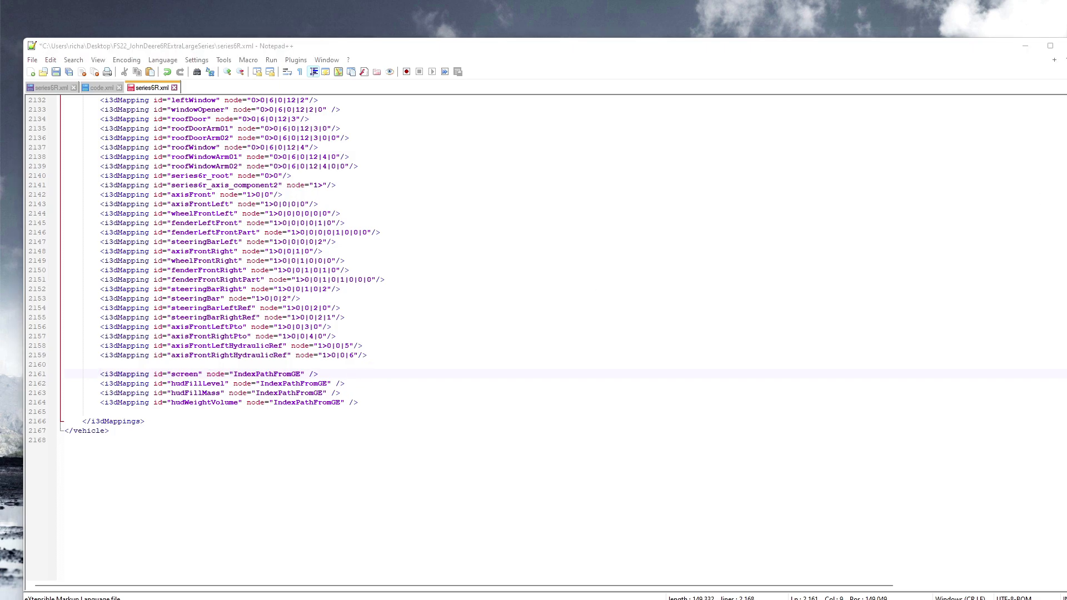
- Switch to GIANTS Editor, copy the index path of the tablet's screen node and move the editor window aside
{"action": "left_click_drag", "start_coordinate": [1066, 28], "coordinate": [574, 54]}
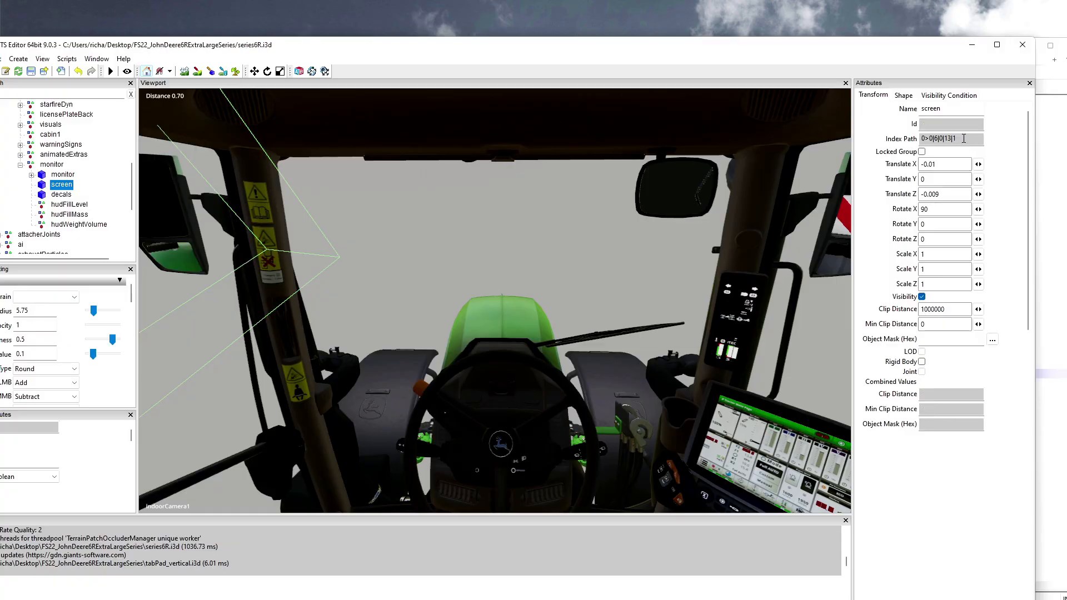
{"action": "left_click_drag", "start_coordinate": [964, 139], "coordinate": [895, 126]}
{"action": "right_click", "coordinate": [940, 139]}
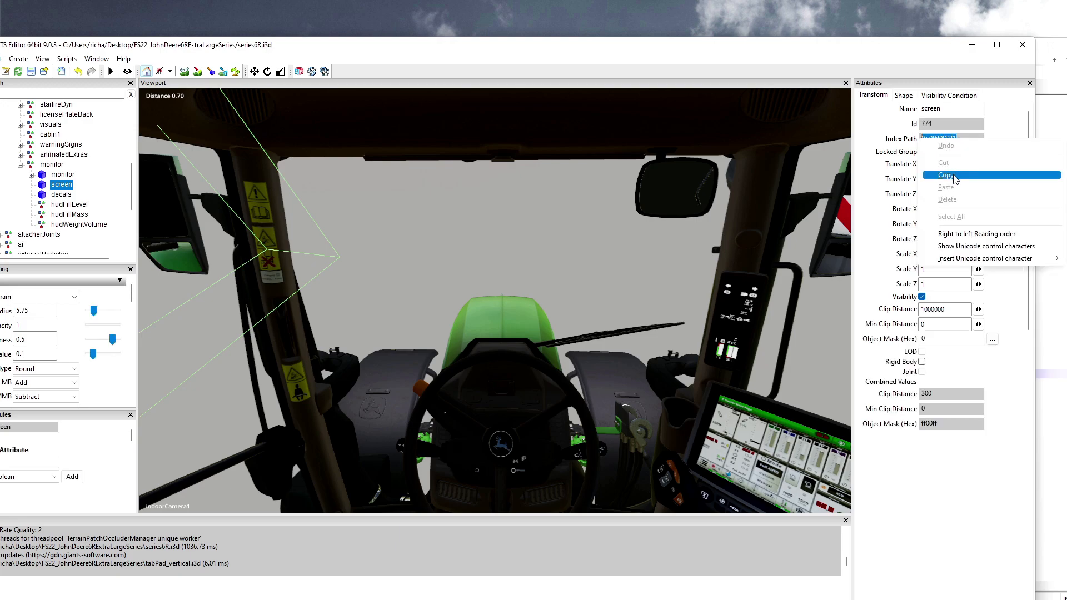
{"action": "left_click", "coordinate": [955, 176]}
{"action": "left_click_drag", "start_coordinate": [724, 46], "coordinate": [1066, 148]}
{"action": "left_click_drag", "start_coordinate": [777, 147], "coordinate": [1015, 139]}
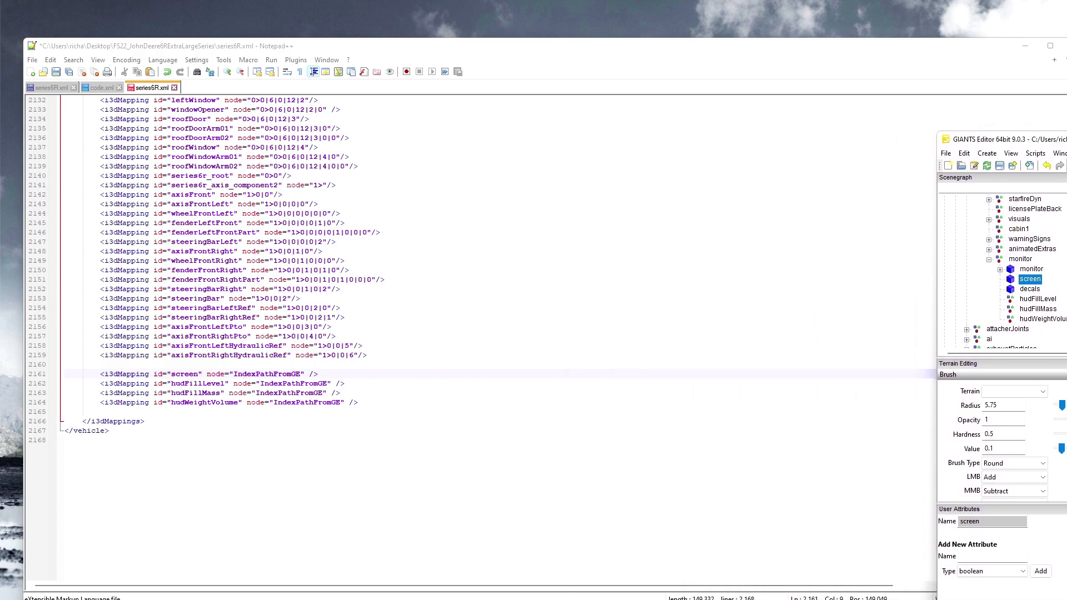
- Replace the IndexPathFromGE placeholder of the screen mapping in series6R.xml with the copied path 0>0|6|0|13|1
{"action": "left_click", "coordinate": [303, 374]}
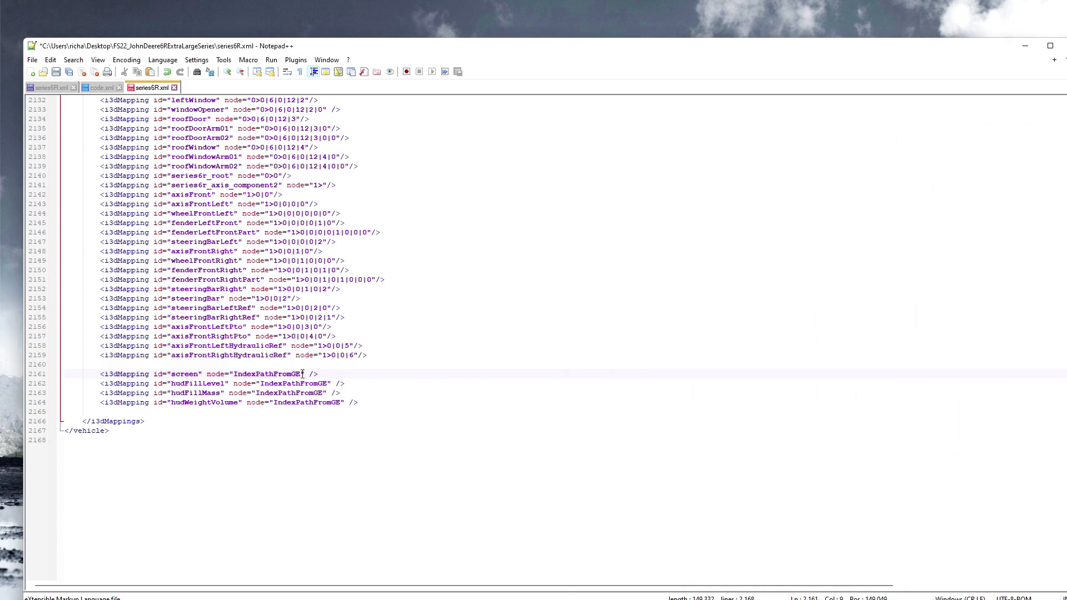
{"action": "left_click_drag", "start_coordinate": [300, 374], "coordinate": [244, 376]}
{"action": "right_click", "coordinate": [247, 376]}
{"action": "left_click", "coordinate": [247, 377]}
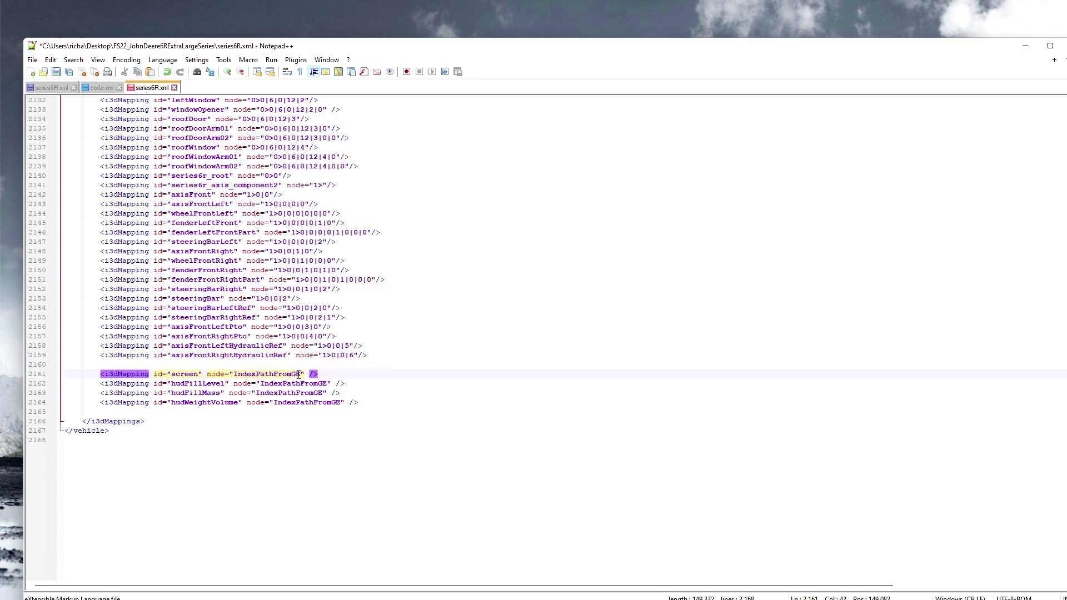
{"action": "left_click_drag", "start_coordinate": [301, 375], "coordinate": [234, 375]}
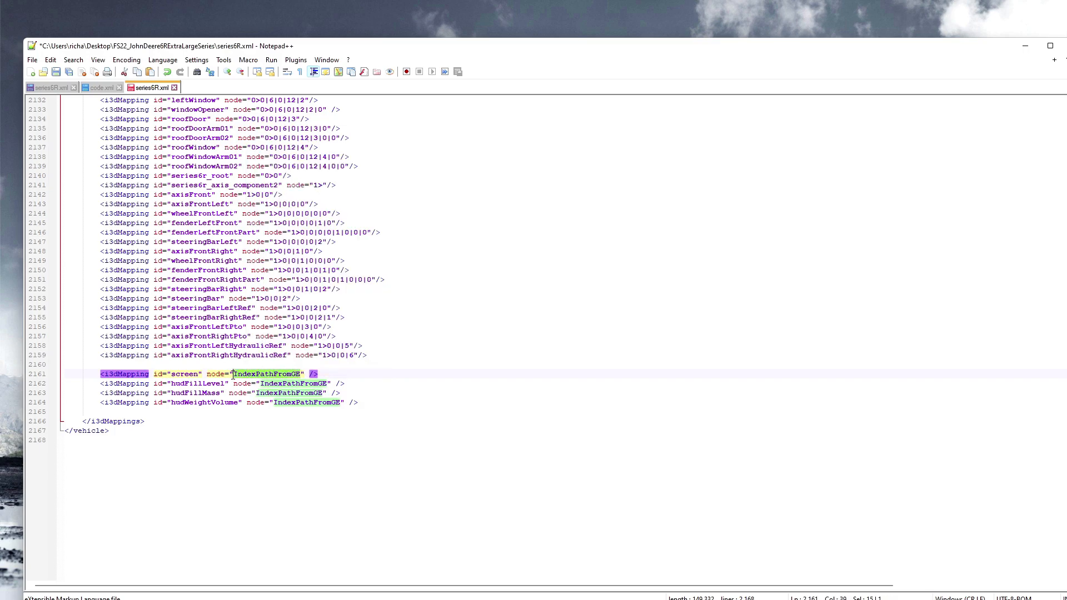
{"action": "right_click", "coordinate": [249, 376]}
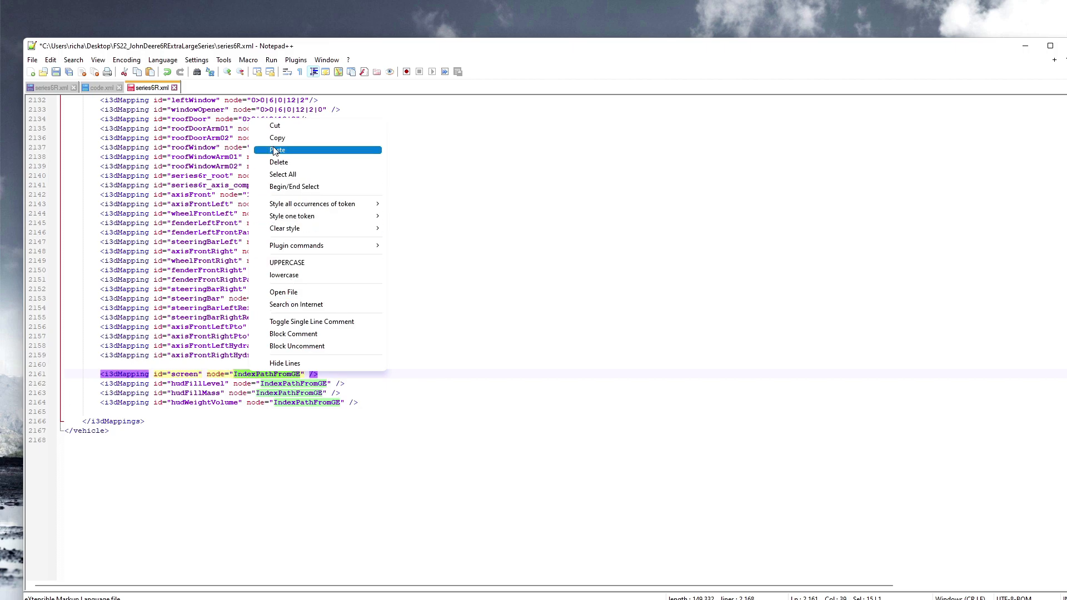
{"action": "left_click", "coordinate": [283, 151]}
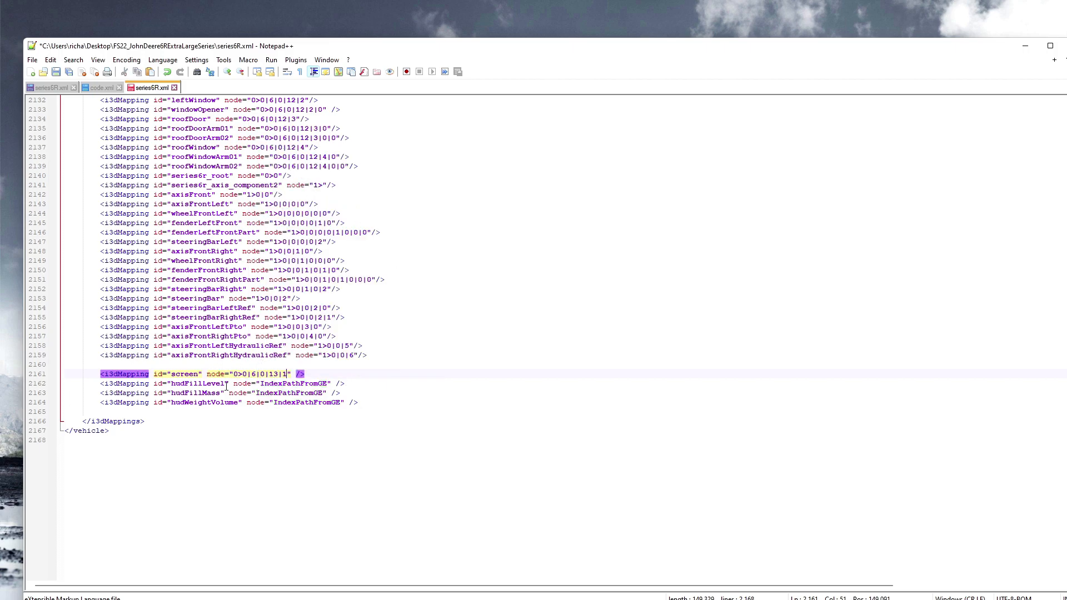
- Copy the index path of the hudFillLevel node in GIANTS Editor and move the editor window aside again
{"action": "left_click_drag", "start_coordinate": [1066, 143], "coordinate": [544, 13]}
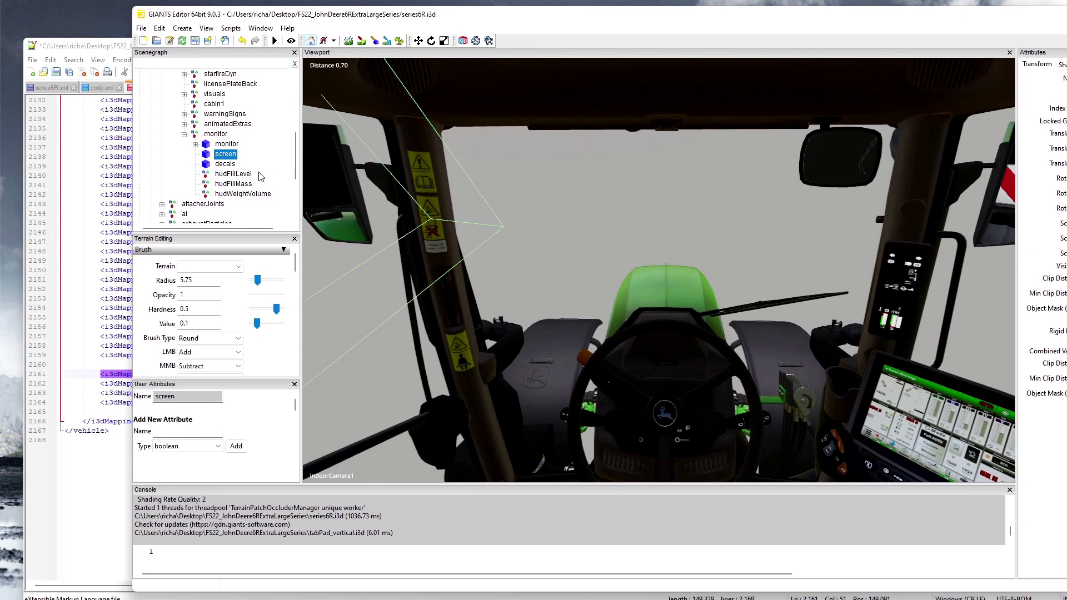
{"action": "left_click", "coordinate": [233, 174]}
{"action": "left_click_drag", "start_coordinate": [562, 18], "coordinate": [449, 24]}
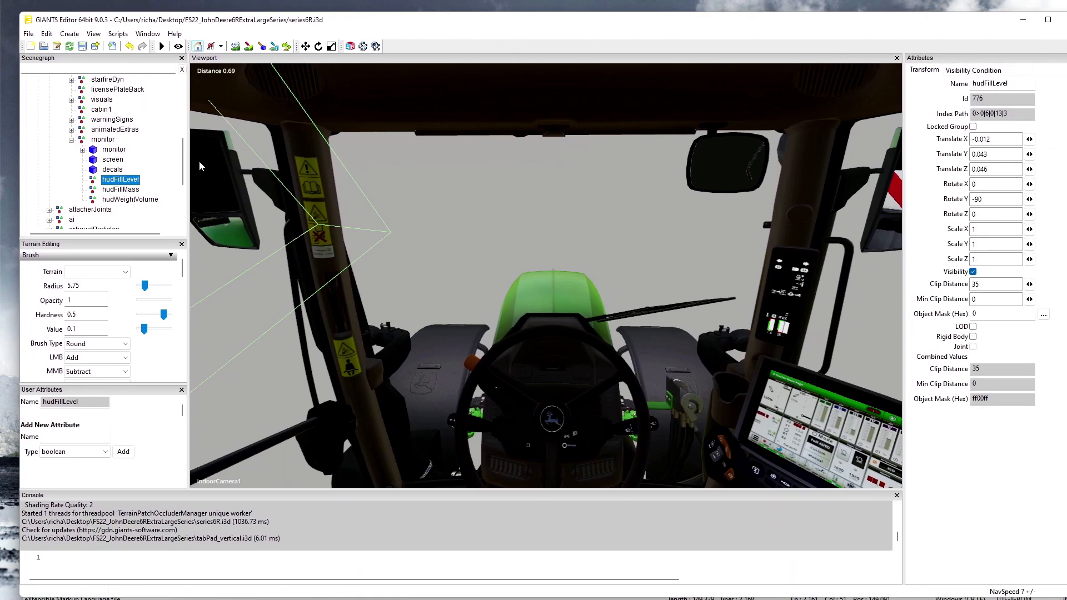
{"action": "left_click_drag", "start_coordinate": [1014, 116], "coordinate": [963, 110]}
{"action": "right_click", "coordinate": [993, 117]}
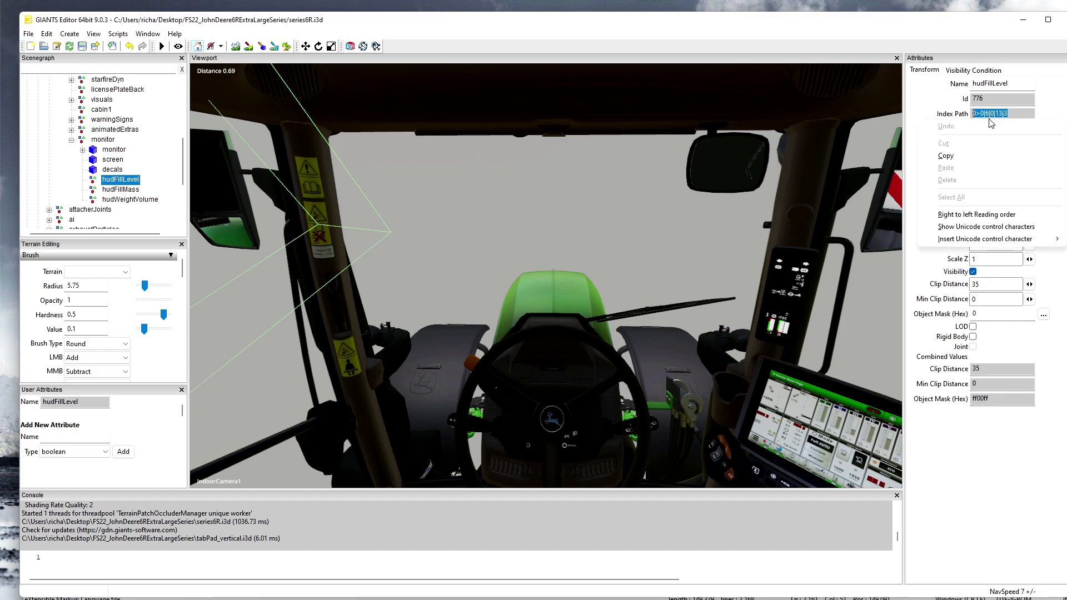
{"action": "left_click", "coordinate": [956, 156]}
{"action": "left_click_drag", "start_coordinate": [790, 26], "coordinate": [1066, 135]}
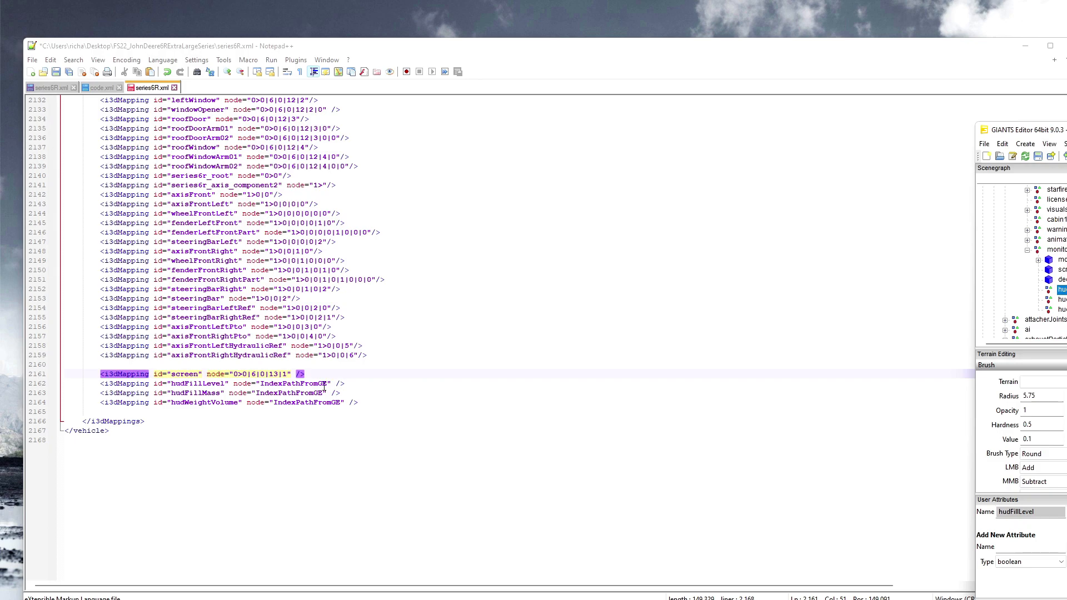
- Replace the node placeholder of the hudFillLevel mapping in series6R.xml with 0>0|6|0|13|3
{"action": "left_click_drag", "start_coordinate": [327, 384], "coordinate": [260, 383]}
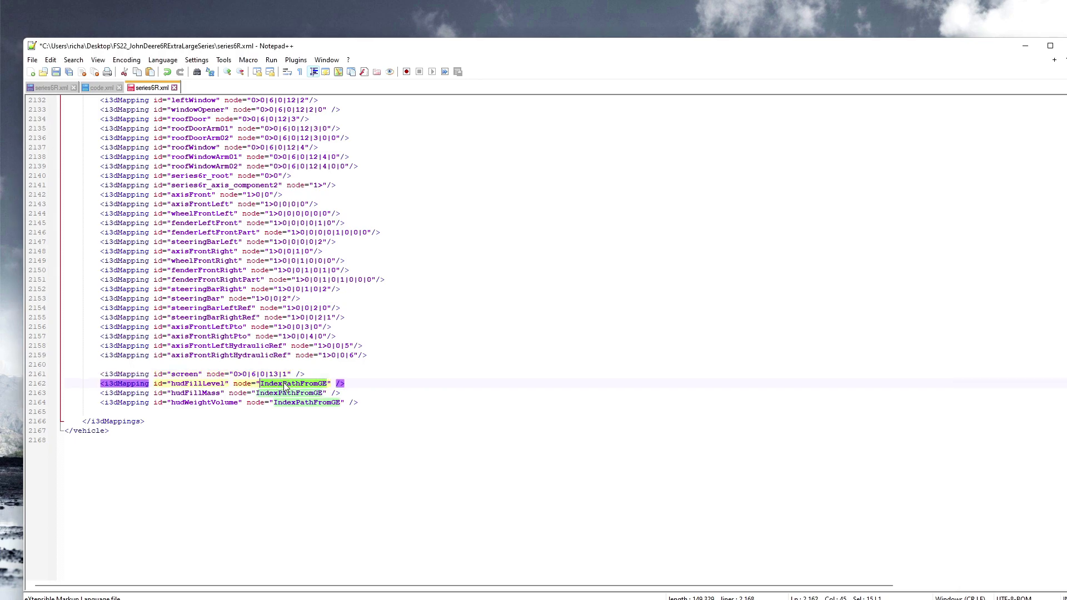
{"action": "right_click", "coordinate": [284, 386]}
{"action": "left_click", "coordinate": [318, 164]}
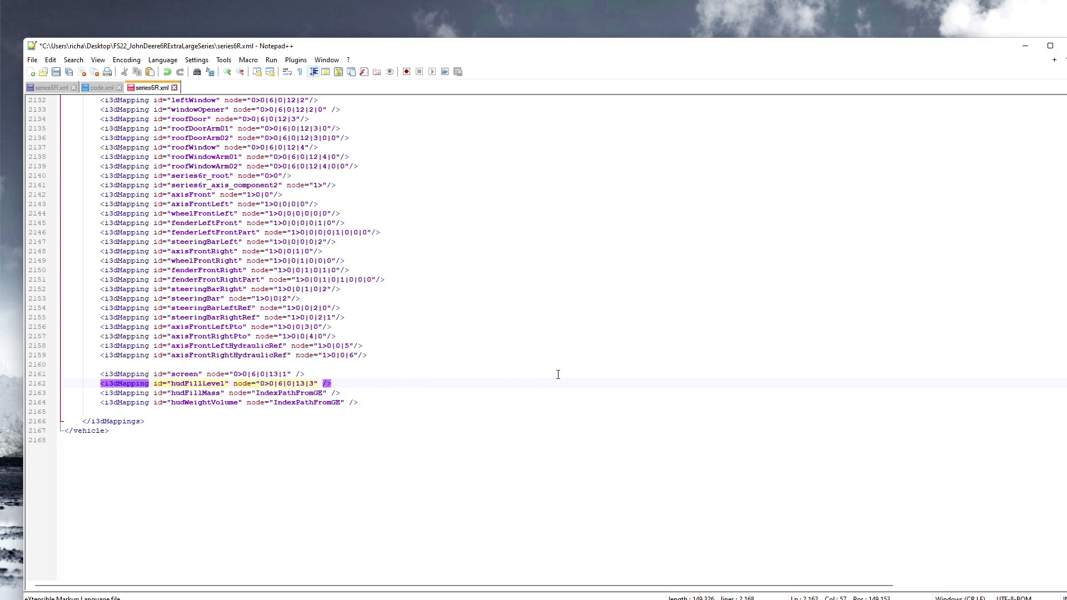
- Fetch the hudFillMass index path from GIANTS Editor and set the hudFillMass mapping's node to 0>0|6|0|13|4 in series6R.xml
{"action": "key", "text": "alt+Tab"}
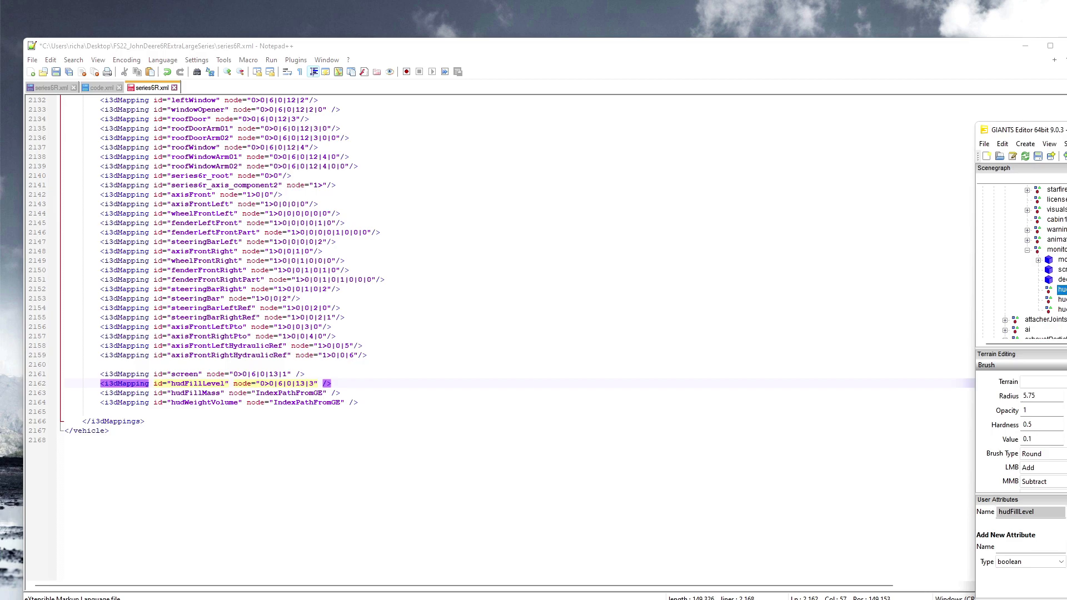
{"action": "left_click_drag", "start_coordinate": [1066, 130], "coordinate": [1066, 79]}
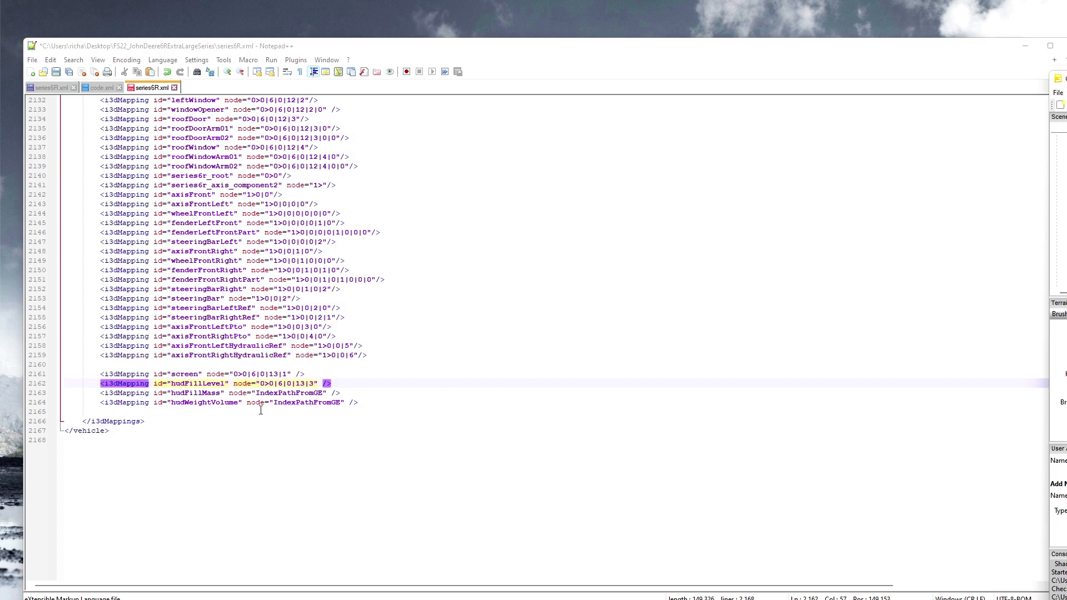
{"action": "left_click_drag", "start_coordinate": [323, 393], "coordinate": [255, 393]}
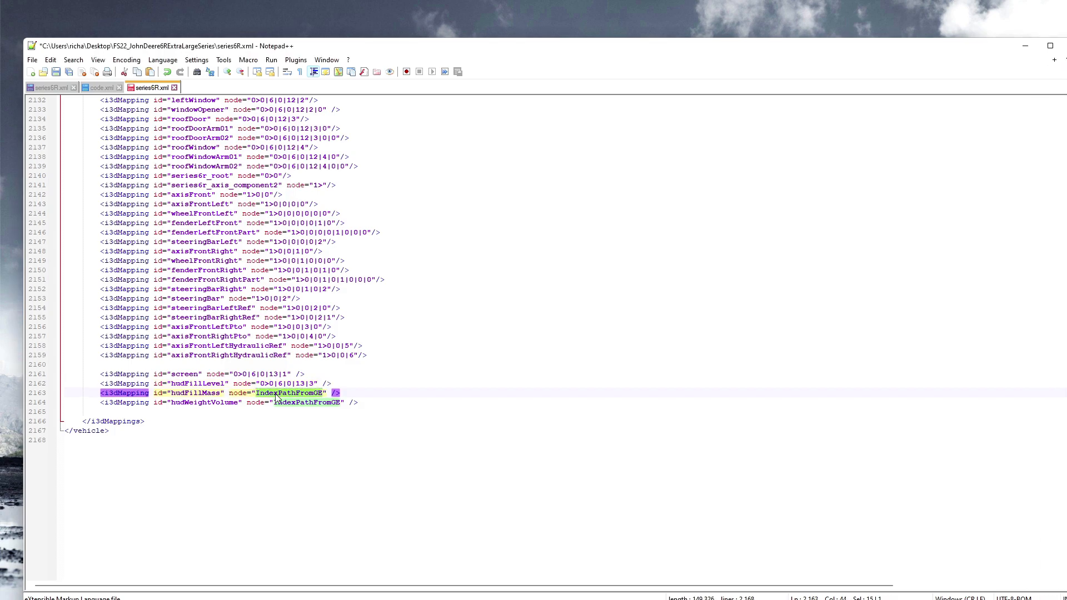
{"action": "right_click", "coordinate": [277, 396]}
{"action": "left_click", "coordinate": [318, 188]}
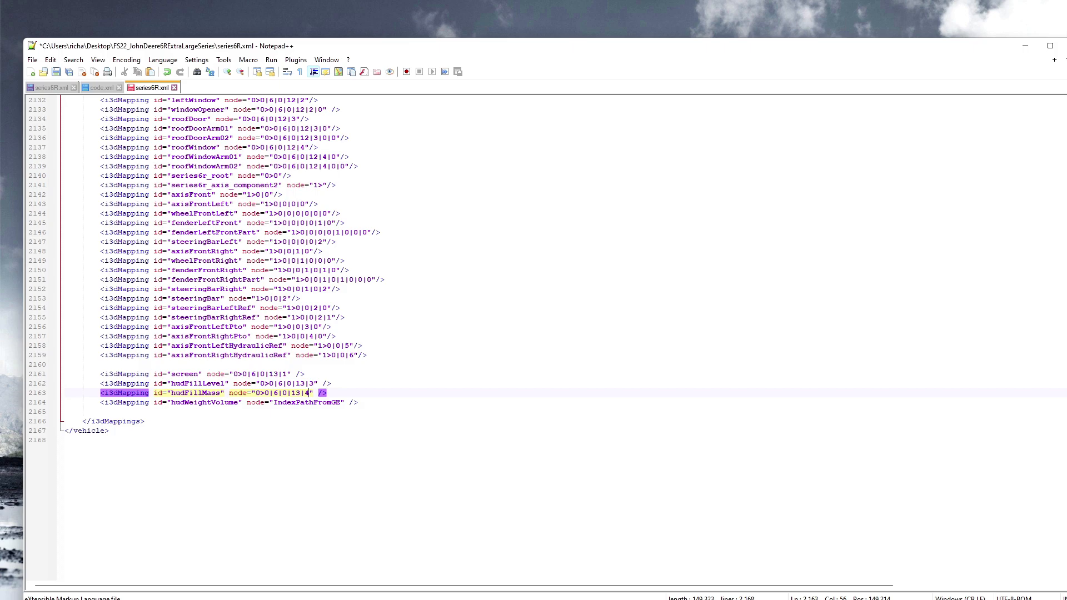
- Fetch the hudWeightVolume index path from GIANTS Editor and set the hudWeightVolume mapping's node to 0>0|6|0|13|5 in series6R.xml
{"action": "key", "text": "alt+Tab"}
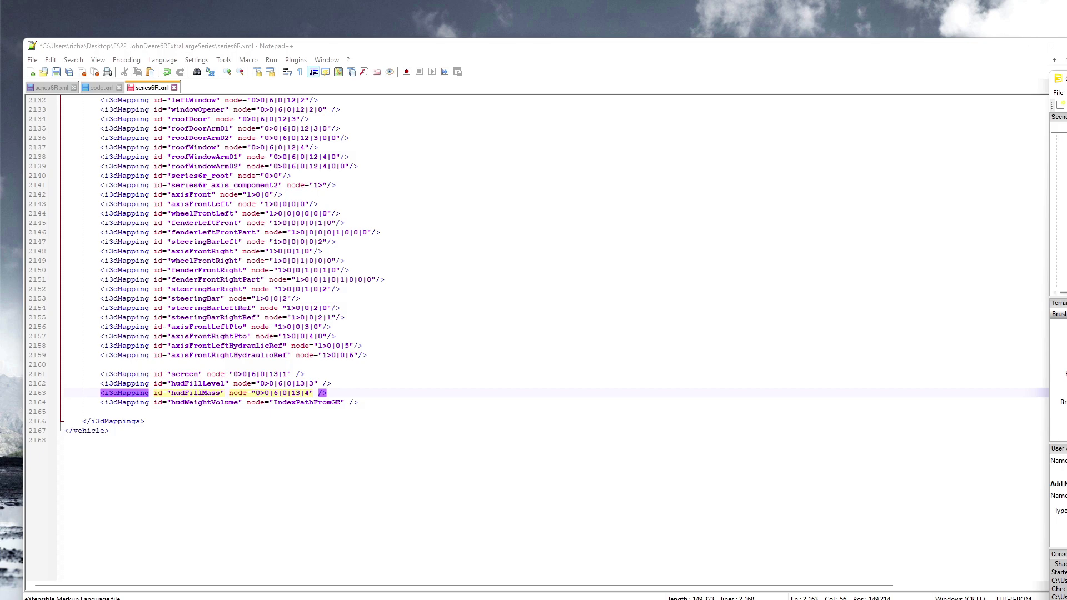
{"action": "left_click_drag", "start_coordinate": [341, 404], "coordinate": [274, 401]}
{"action": "right_click", "coordinate": [290, 405]}
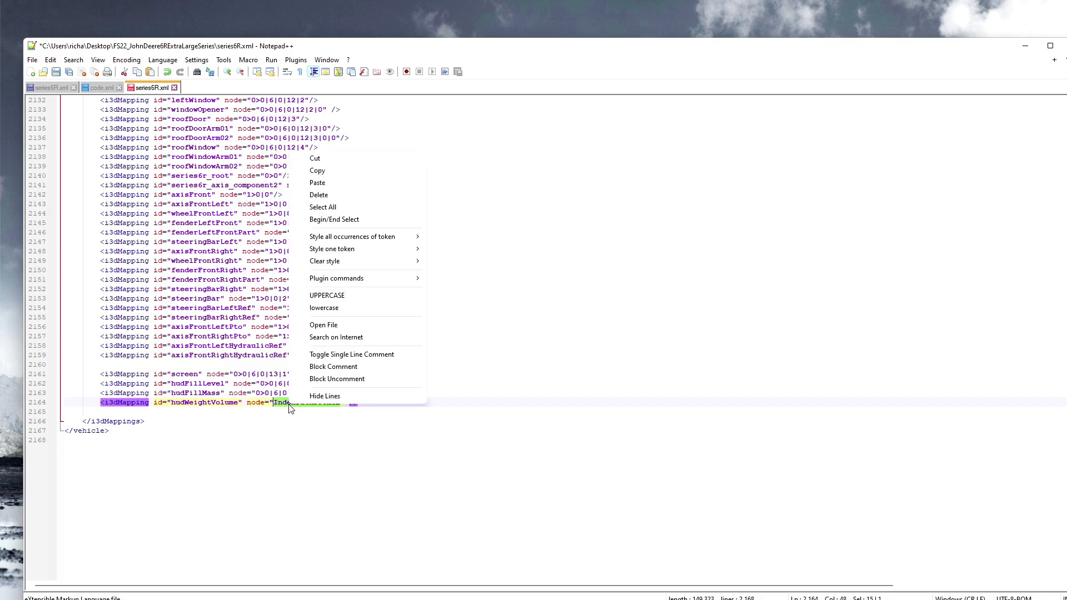
{"action": "left_click", "coordinate": [324, 183]}
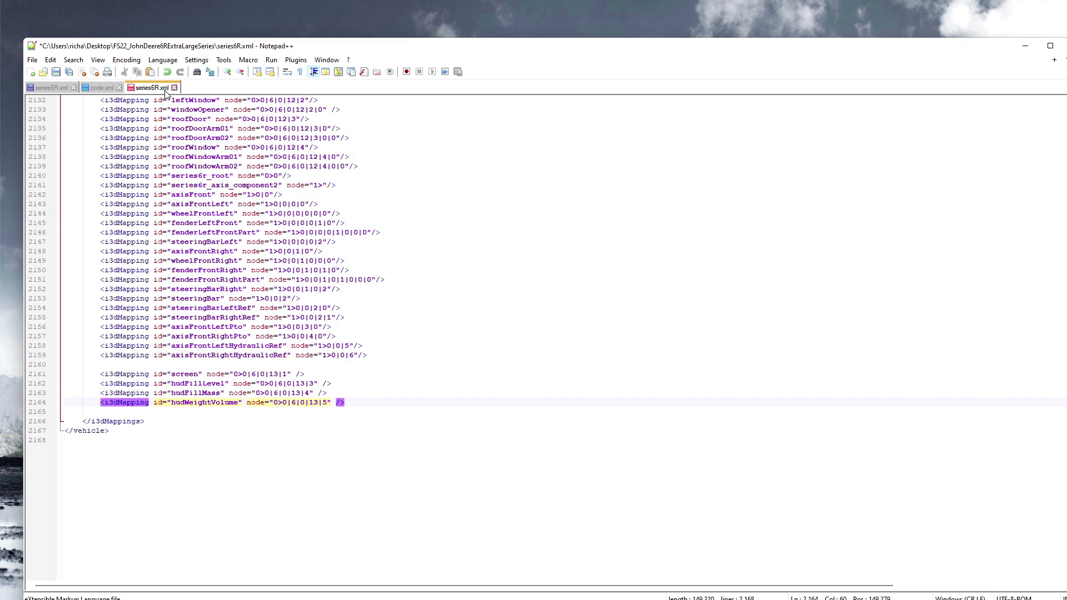
- Save and close series6R.xml, and close Notepad++ and the sdk folder window
{"action": "left_click", "coordinate": [56, 71]}
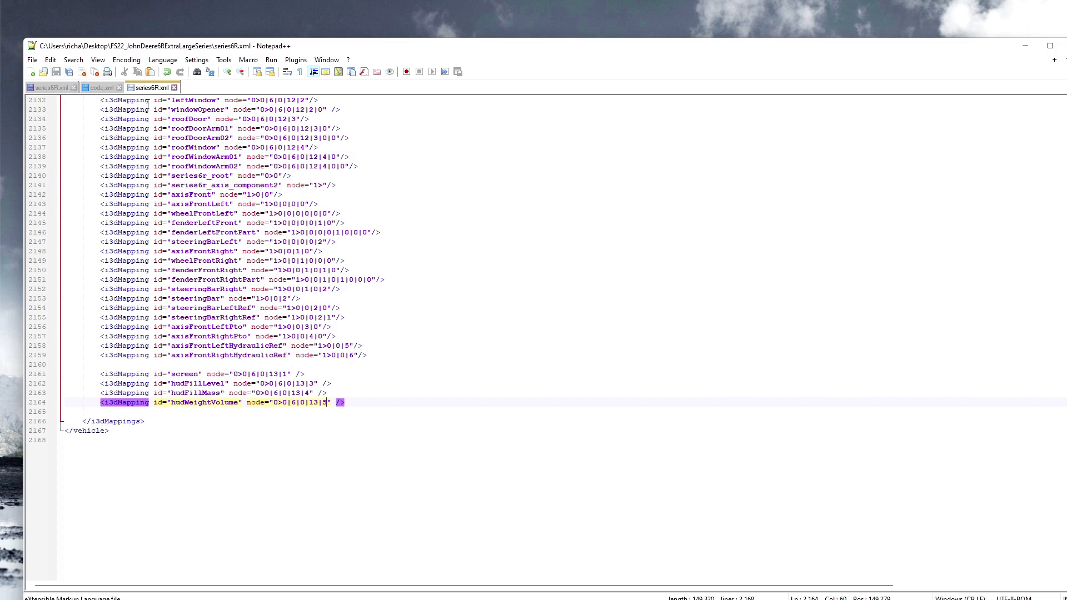
{"action": "left_click", "coordinate": [173, 87]}
{"action": "left_click_drag", "start_coordinate": [906, 38], "coordinate": [694, 47]}
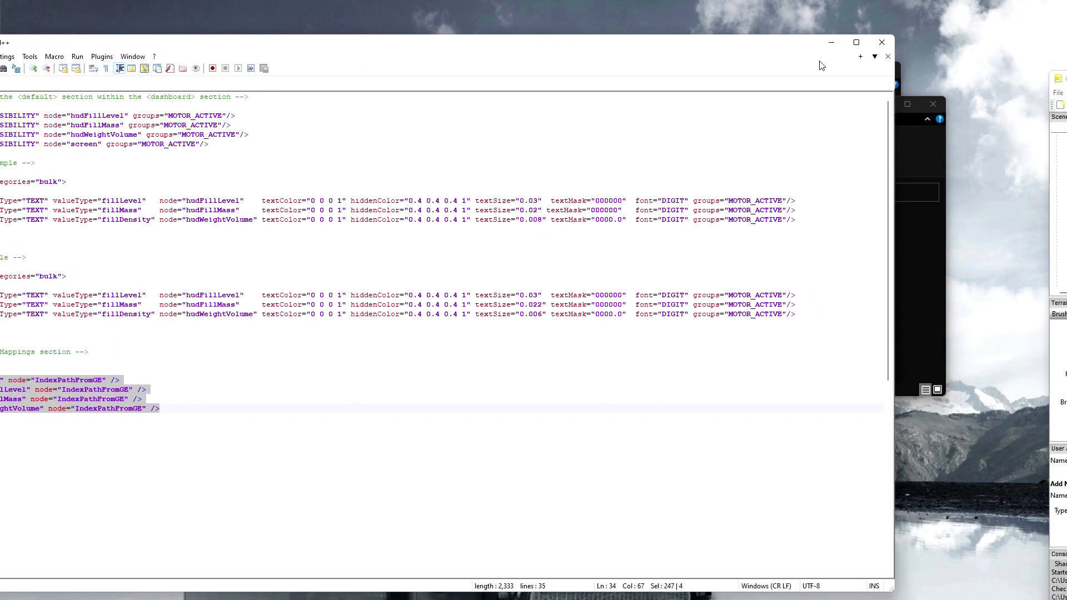
{"action": "left_click", "coordinate": [882, 41]}
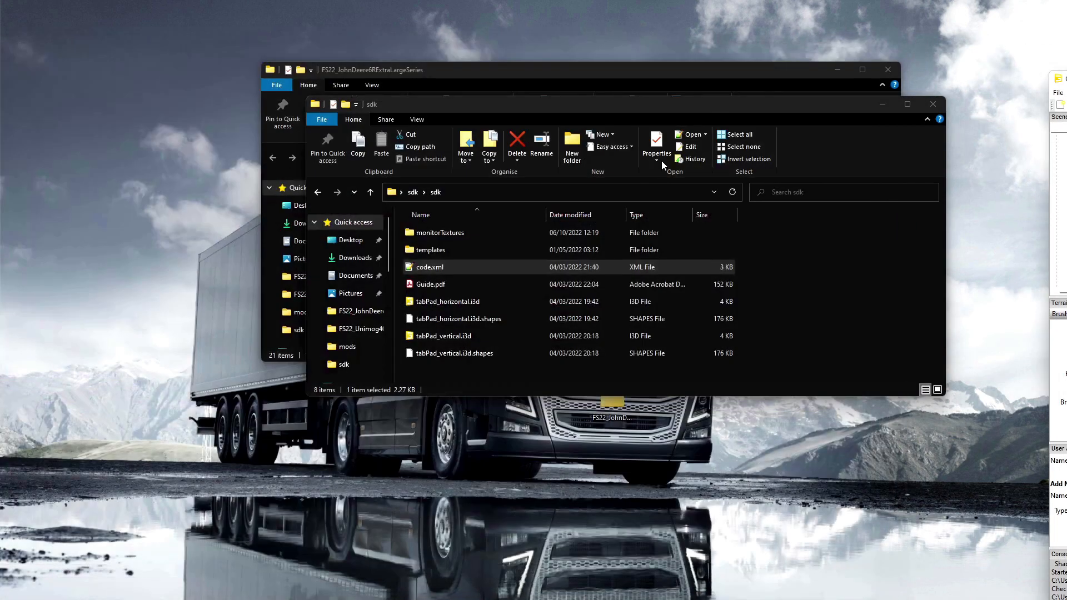
{"action": "left_click", "coordinate": [933, 105]}
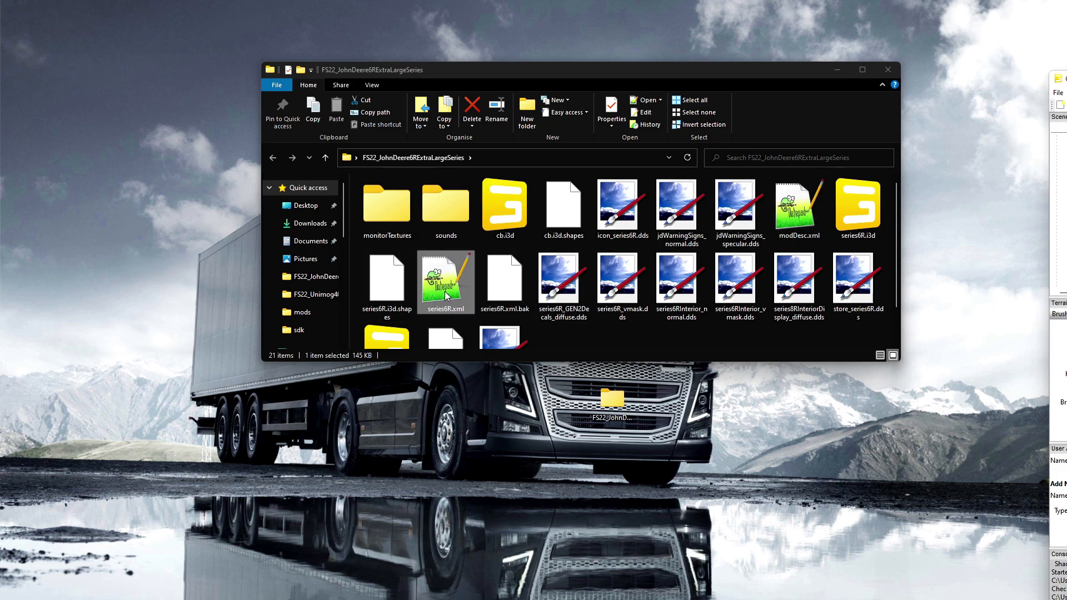
- Delete the backup file series6R.xml.bak from the FS22_JohnDeere6RExtraLargeSeries folder and look over the remaining files
{"action": "scroll", "coordinate": [430, 297], "scroll_direction": "down", "scroll_amount": 1}
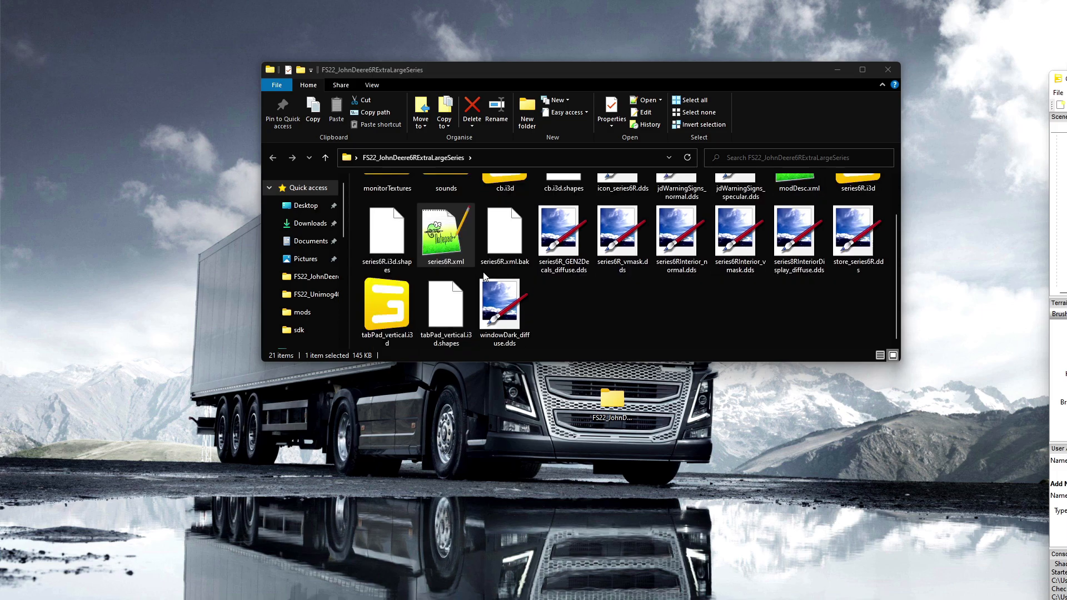
{"action": "right_click", "coordinate": [499, 240]}
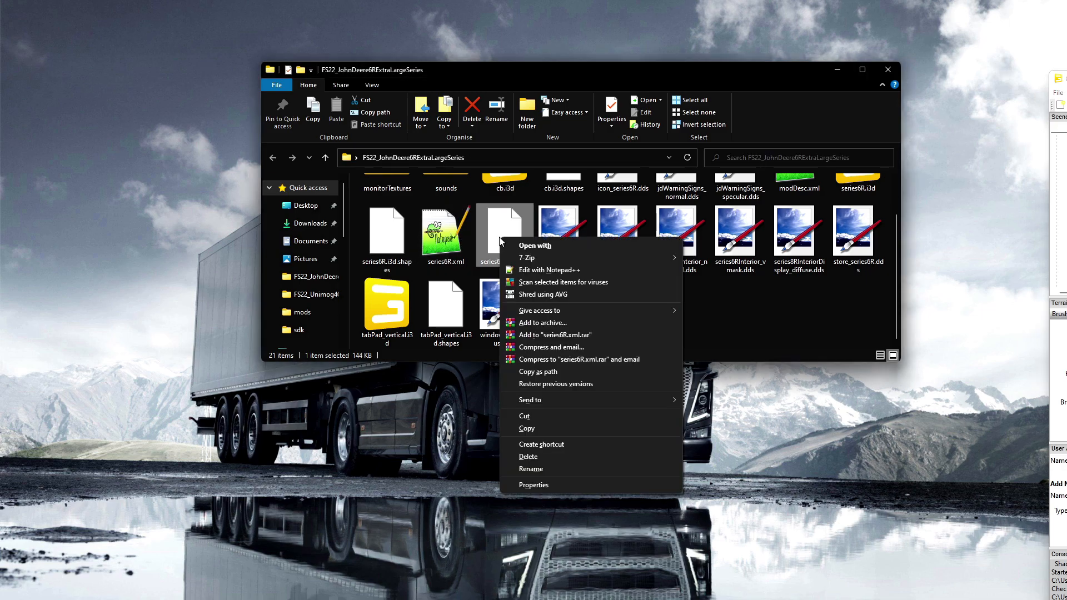
{"action": "left_click", "coordinate": [533, 457]}
{"action": "scroll", "coordinate": [672, 295], "scroll_direction": "up", "scroll_amount": 2}
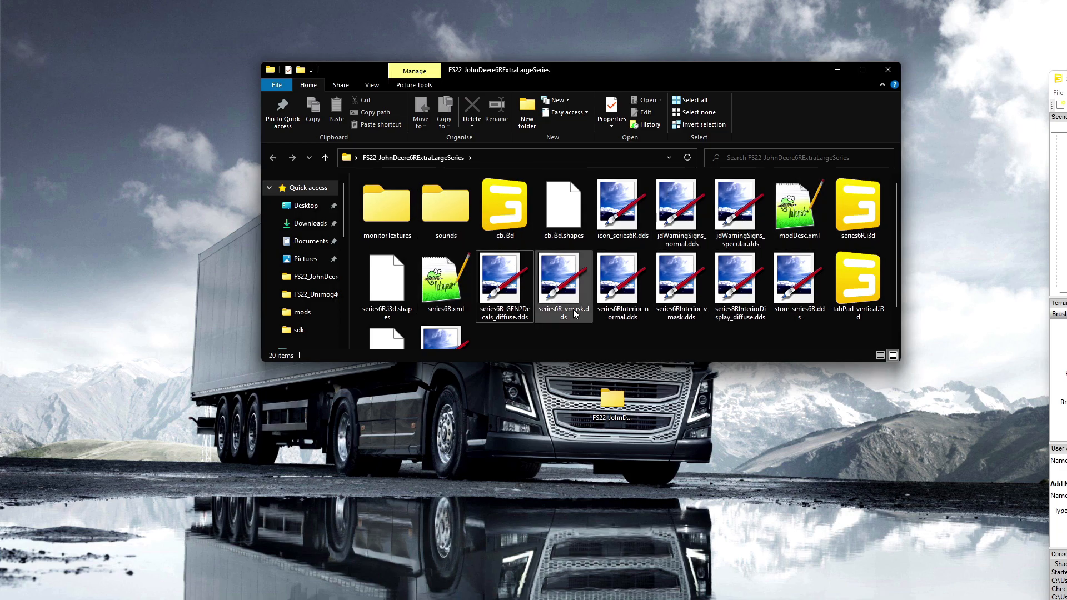
{"action": "scroll", "coordinate": [573, 311], "scroll_direction": "down", "scroll_amount": 1}
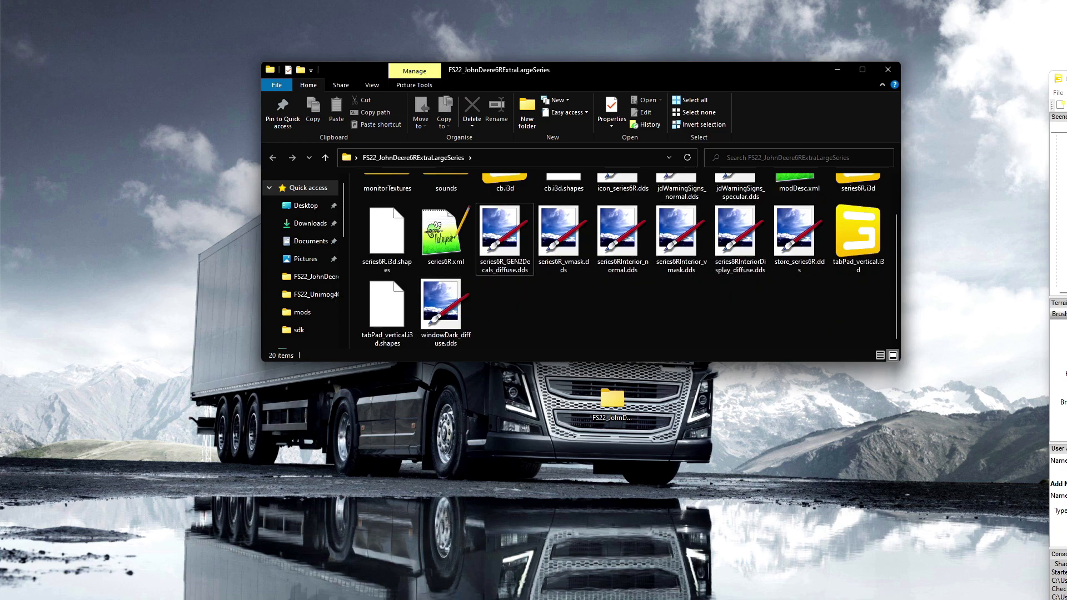
- Switch the GIANTS Editor viewport to outdoorCamera1, frame the whole tractor from behind and above, and clear the selection
{"action": "left_click_drag", "start_coordinate": [1066, 78], "coordinate": [349, 18]}
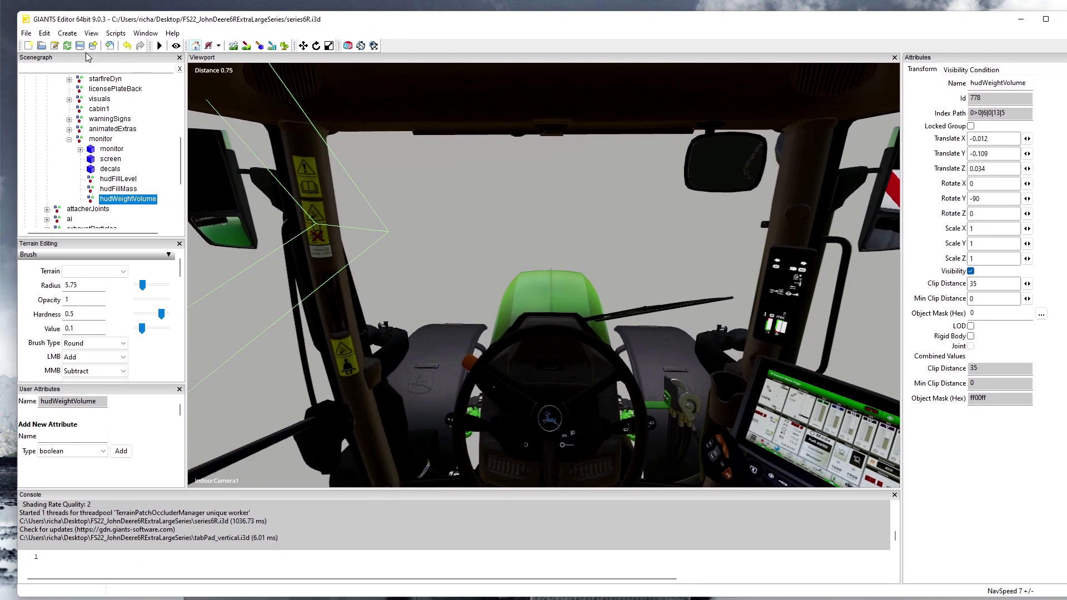
{"action": "left_click", "coordinate": [91, 34]}
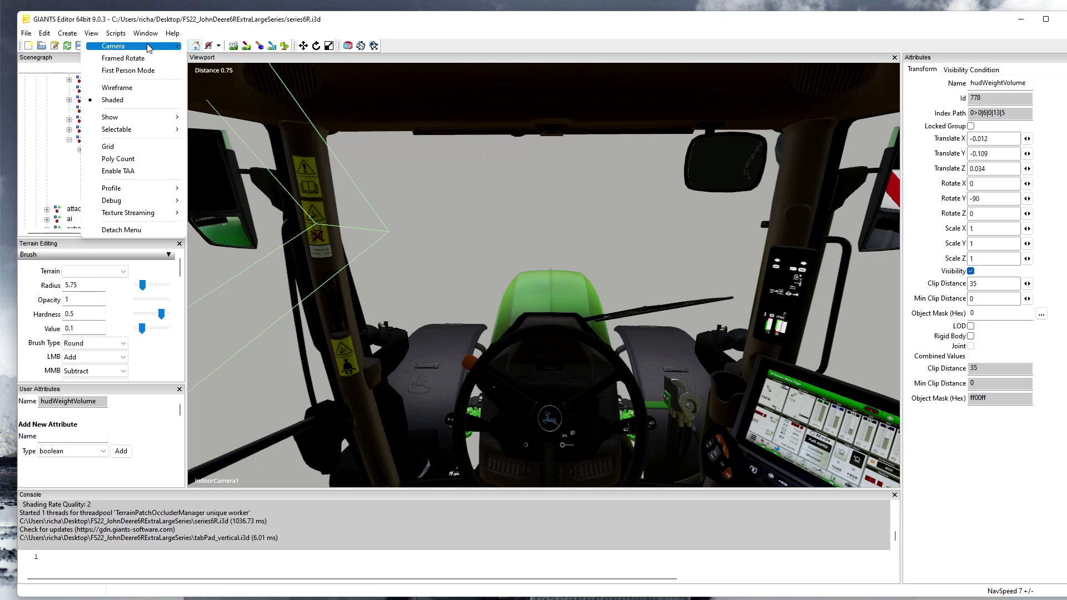
{"action": "mouse_move", "coordinate": [148, 48]}
{"action": "left_click", "coordinate": [250, 47]}
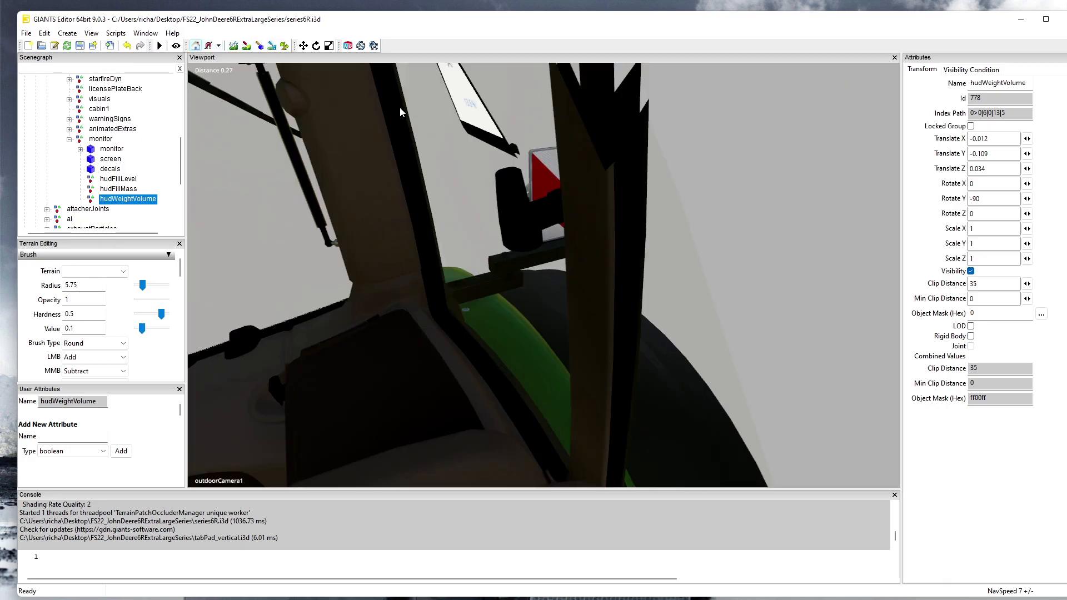
{"action": "key", "text": "f"}
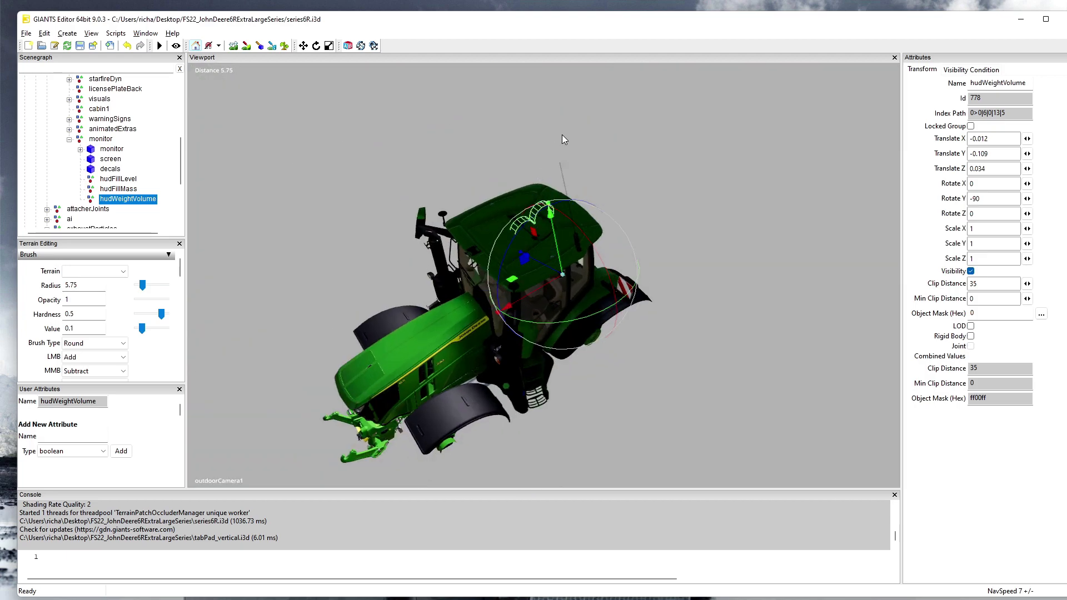
{"action": "left_click_drag", "start_coordinate": [562, 135], "coordinate": [432, 79], "text": "alt"}
{"action": "scroll", "coordinate": [439, 81], "scroll_direction": "down", "scroll_amount": 5}
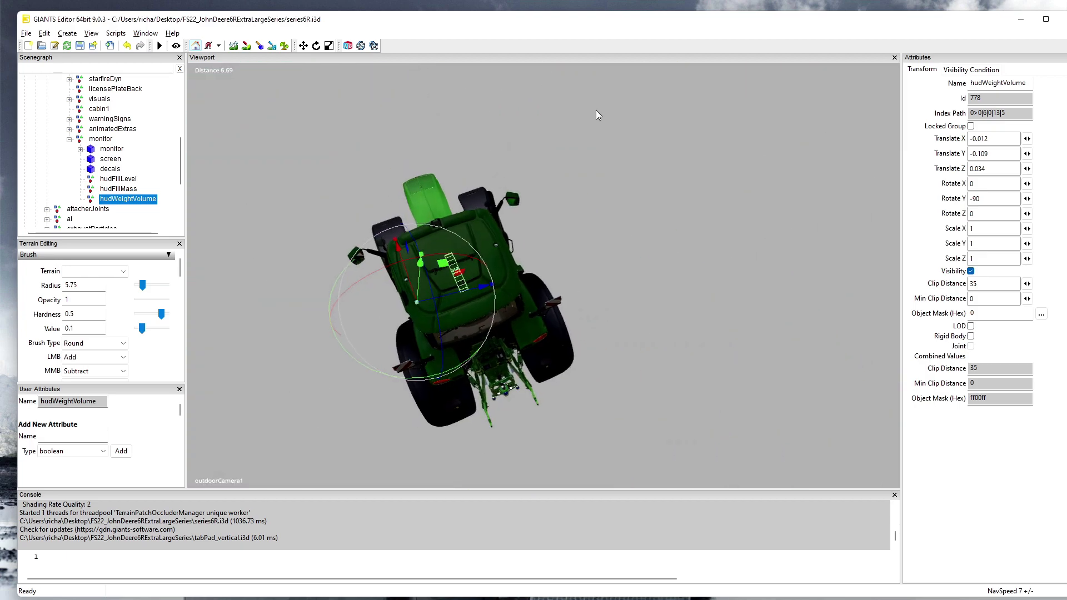
{"action": "left_click_drag", "start_coordinate": [585, 103], "coordinate": [514, 96], "text": "alt"}
{"action": "middle_click_drag", "start_coordinate": [513, 97], "coordinate": [588, 111], "text": "alt"}
{"action": "left_click_drag", "start_coordinate": [588, 111], "coordinate": [643, 144], "text": "alt"}
{"action": "scroll", "coordinate": [639, 158], "scroll_direction": "down", "scroll_amount": 6}
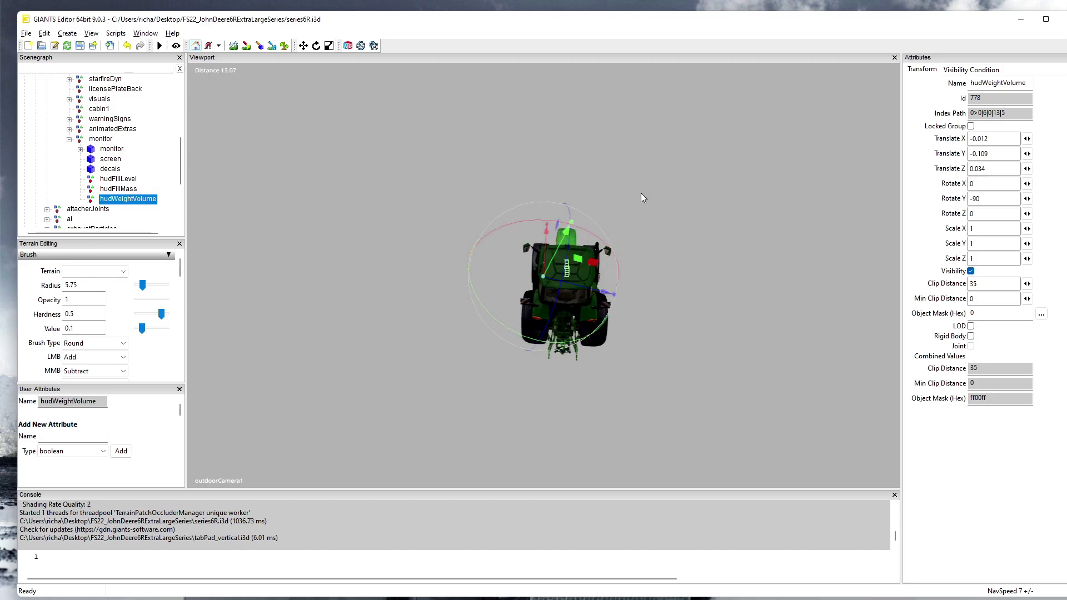
{"action": "middle_click_drag", "start_coordinate": [642, 193], "coordinate": [636, 169], "text": "alt"}
{"action": "scroll", "coordinate": [642, 170], "scroll_direction": "up", "scroll_amount": 2}
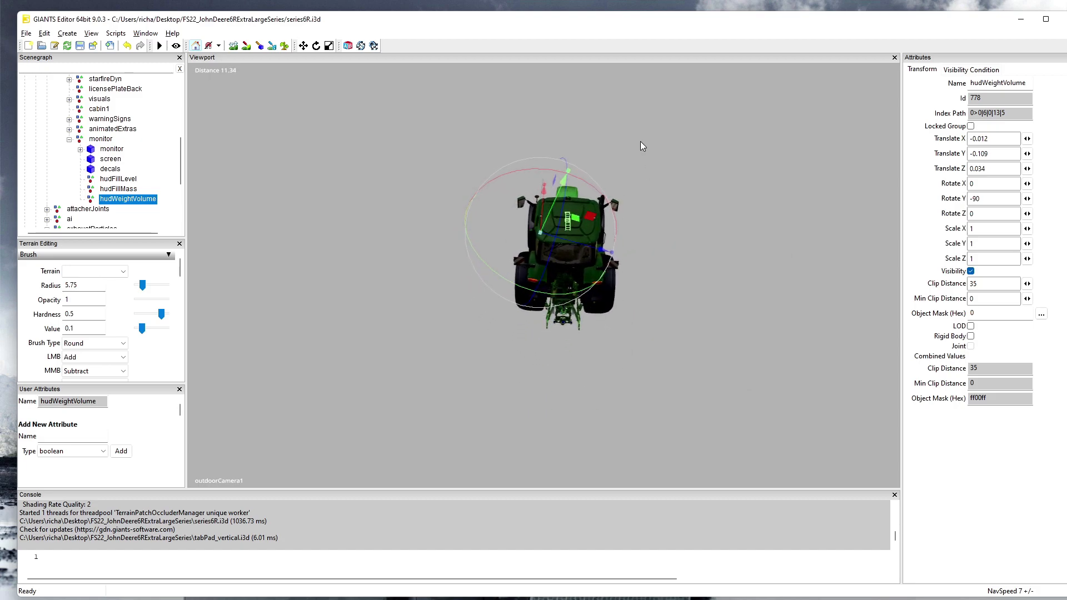
{"action": "left_click", "coordinate": [72, 145]}
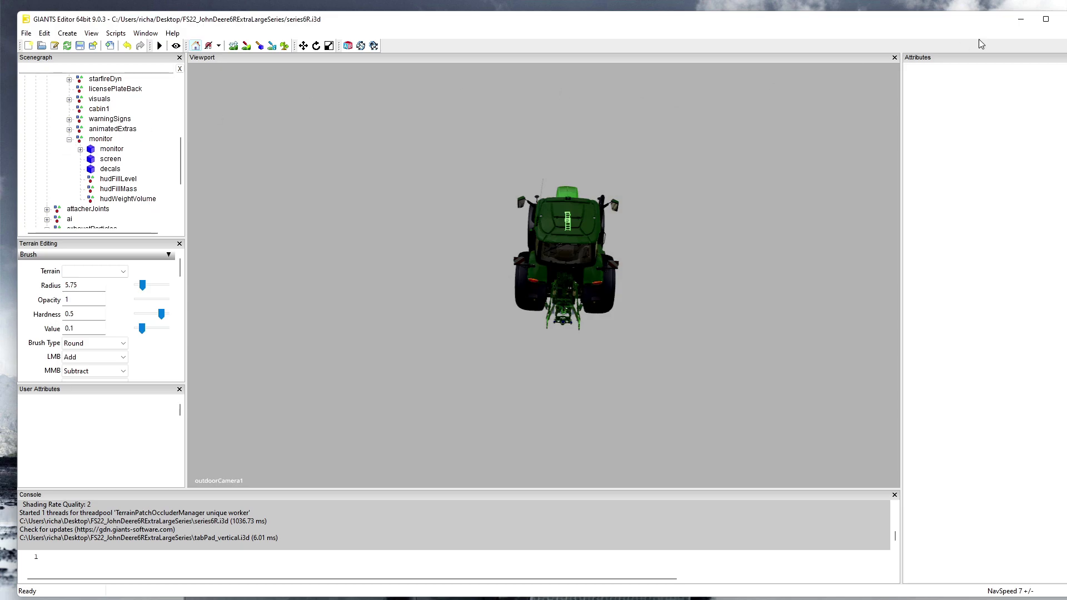
- Save the series6R.i3d scene and close GIANTS Editor
{"action": "left_click_drag", "start_coordinate": [964, 28], "coordinate": [871, 27]}
{"action": "left_click_drag", "start_coordinate": [337, 26], "coordinate": [422, 24]}
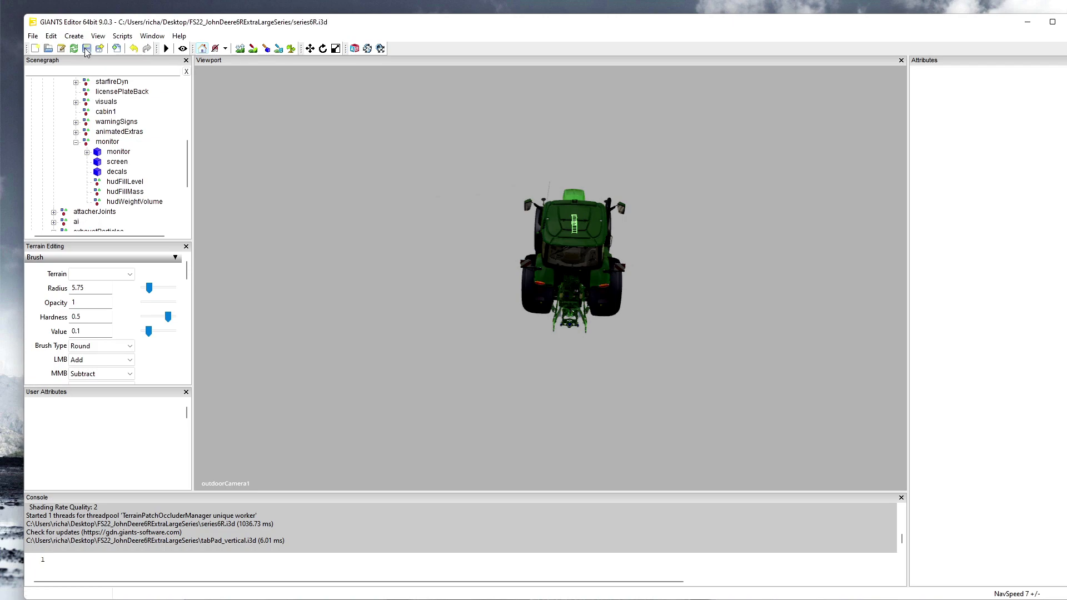
{"action": "left_click", "coordinate": [86, 50]}
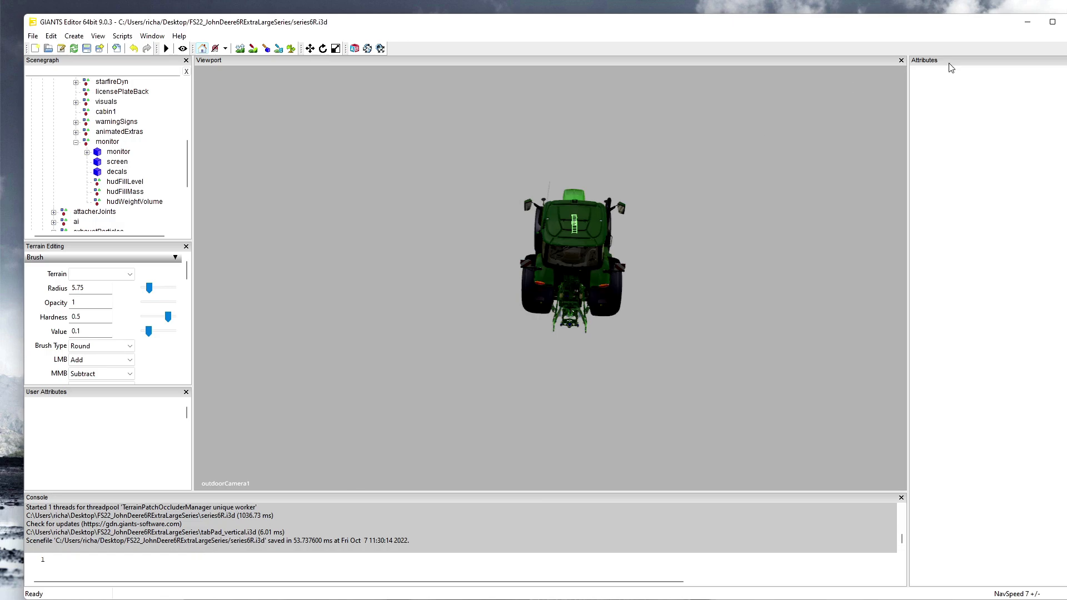
{"action": "left_click_drag", "start_coordinate": [945, 23], "coordinate": [841, 19]}
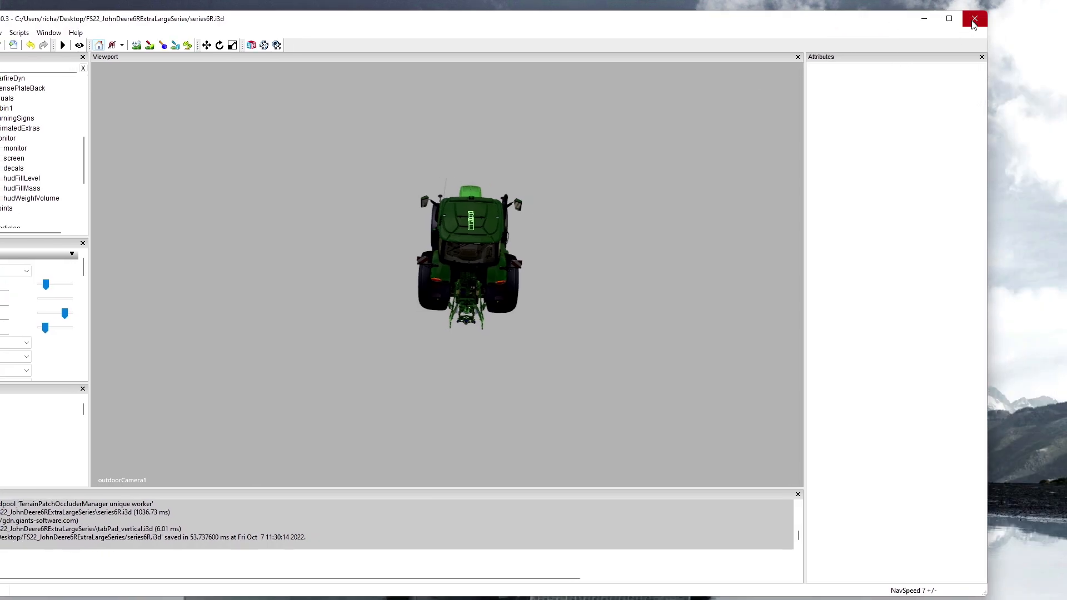
{"action": "left_click", "coordinate": [974, 22]}
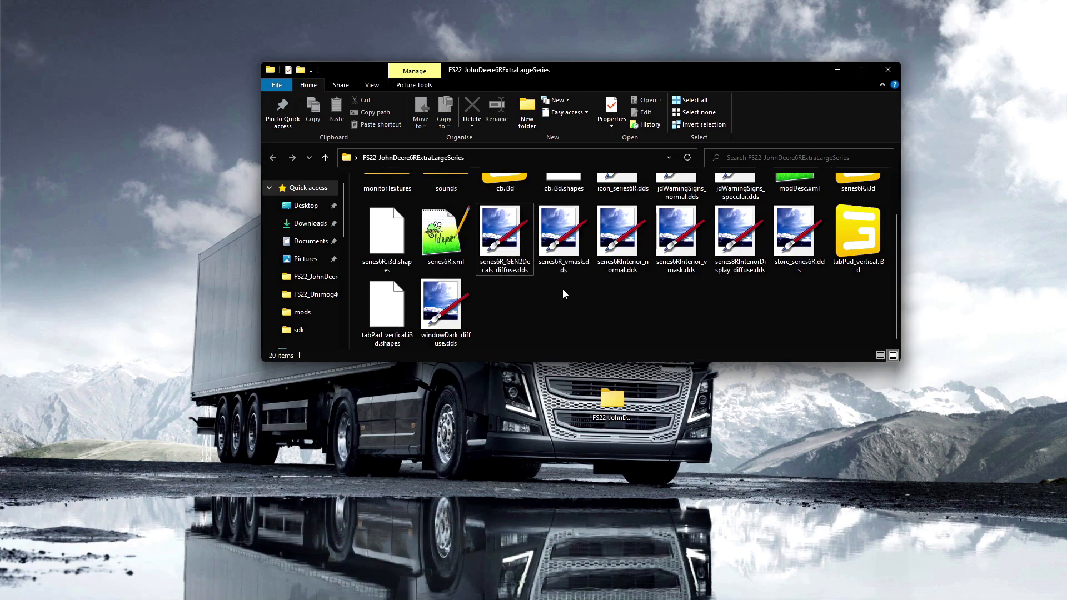
- Look over the files in the FS22_JohnDeere6RExtraLargeSeries folder and close its window, leaving the mods folder open
{"action": "scroll", "coordinate": [555, 294], "scroll_direction": "up", "scroll_amount": 1}
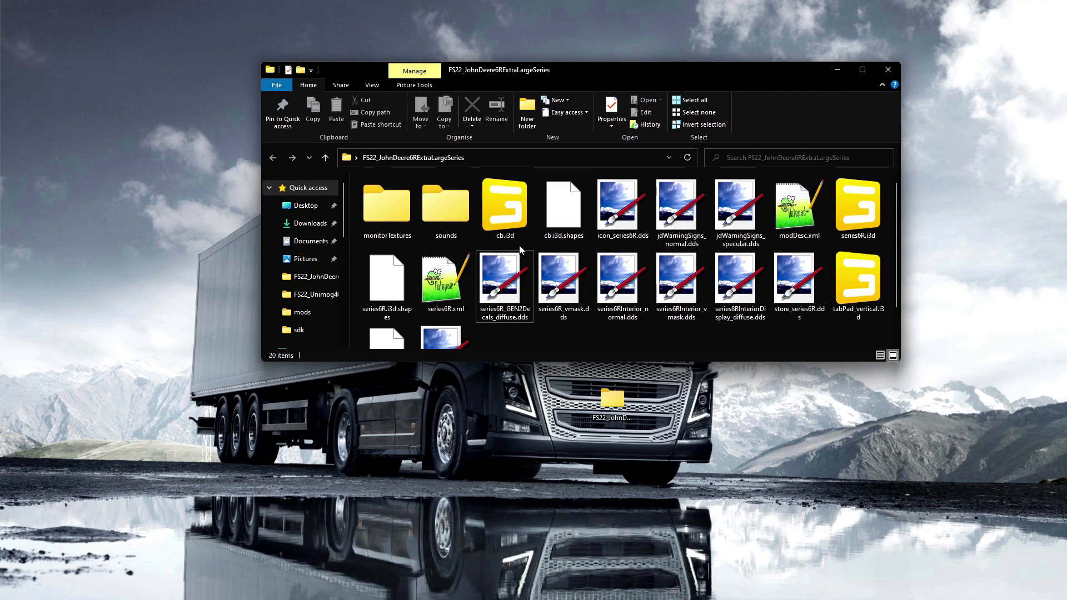
{"action": "scroll", "coordinate": [473, 282], "scroll_direction": "down", "scroll_amount": 1}
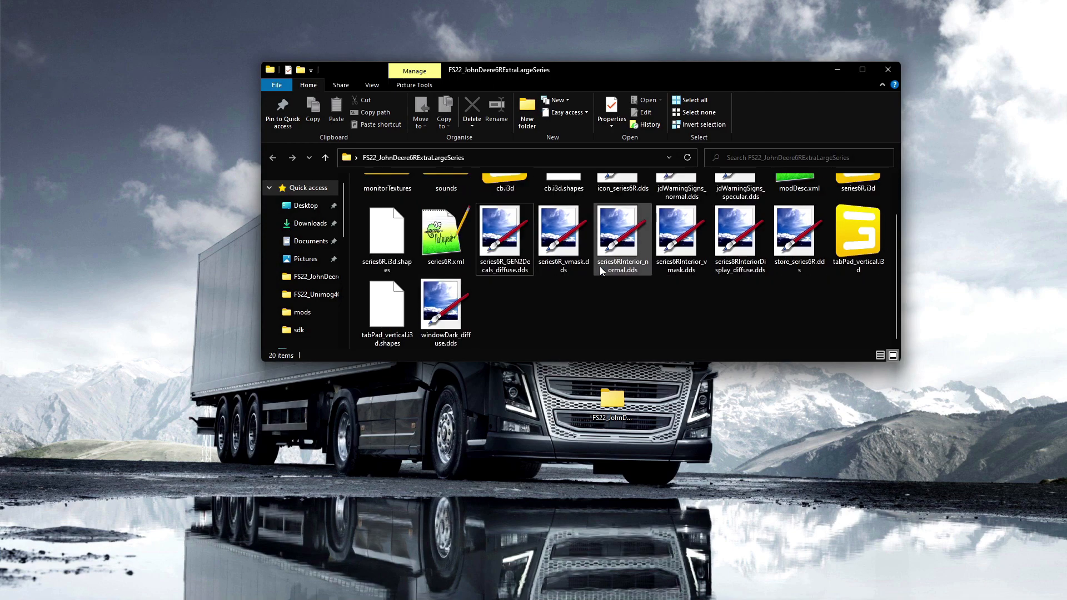
{"action": "scroll", "coordinate": [488, 288], "scroll_direction": "up", "scroll_amount": 1}
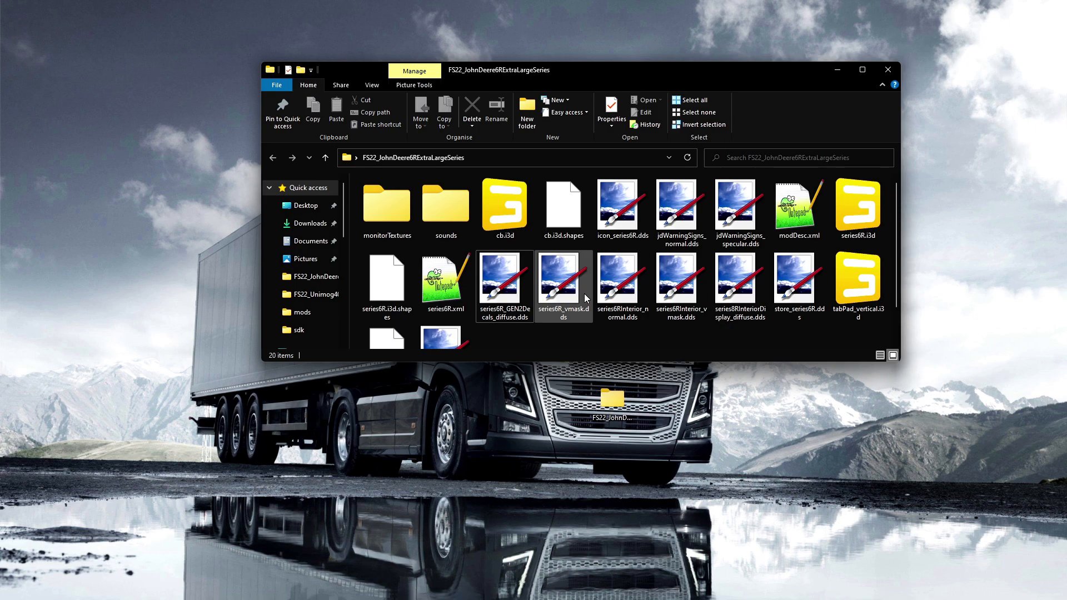
{"action": "scroll", "coordinate": [580, 301], "scroll_direction": "down", "scroll_amount": 1}
{"action": "scroll", "coordinate": [493, 301], "scroll_direction": "up", "scroll_amount": 1}
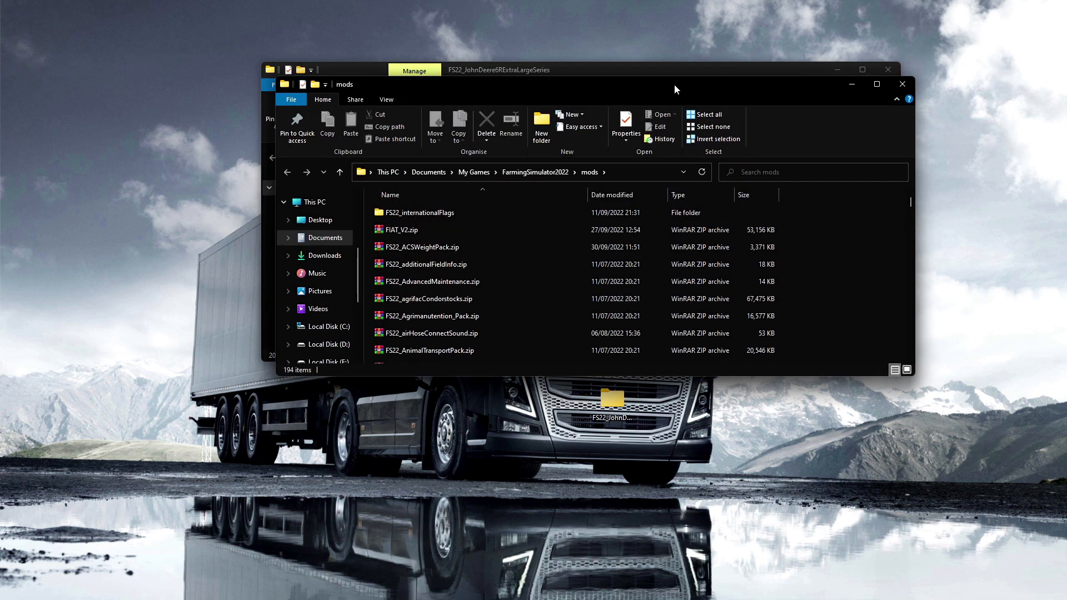
{"action": "left_click_drag", "start_coordinate": [526, 83], "coordinate": [496, 259]}
{"action": "left_click", "coordinate": [546, 74]}
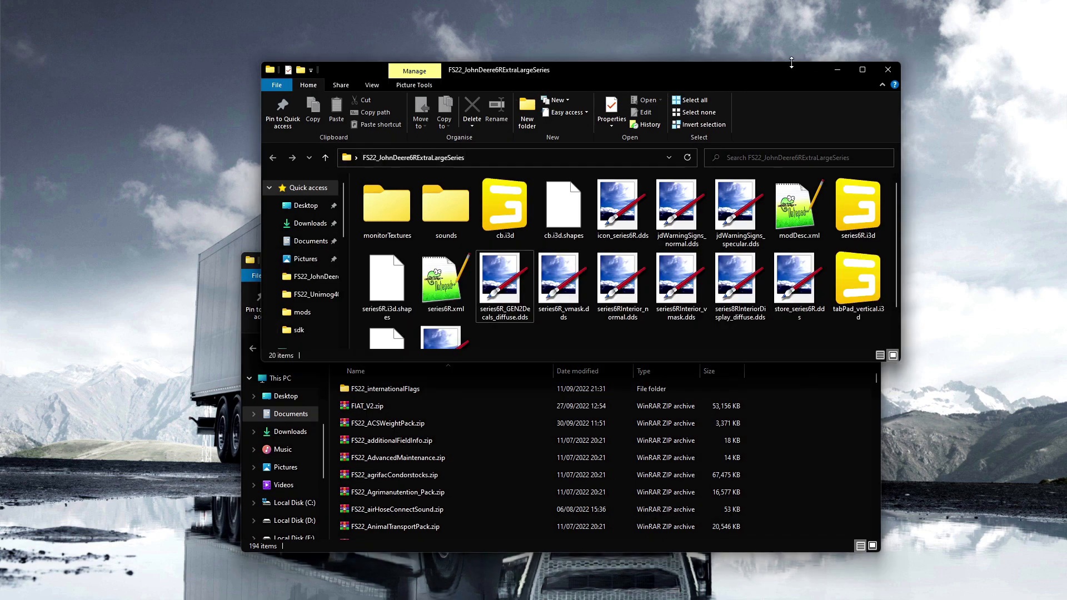
{"action": "left_click", "coordinate": [888, 69]}
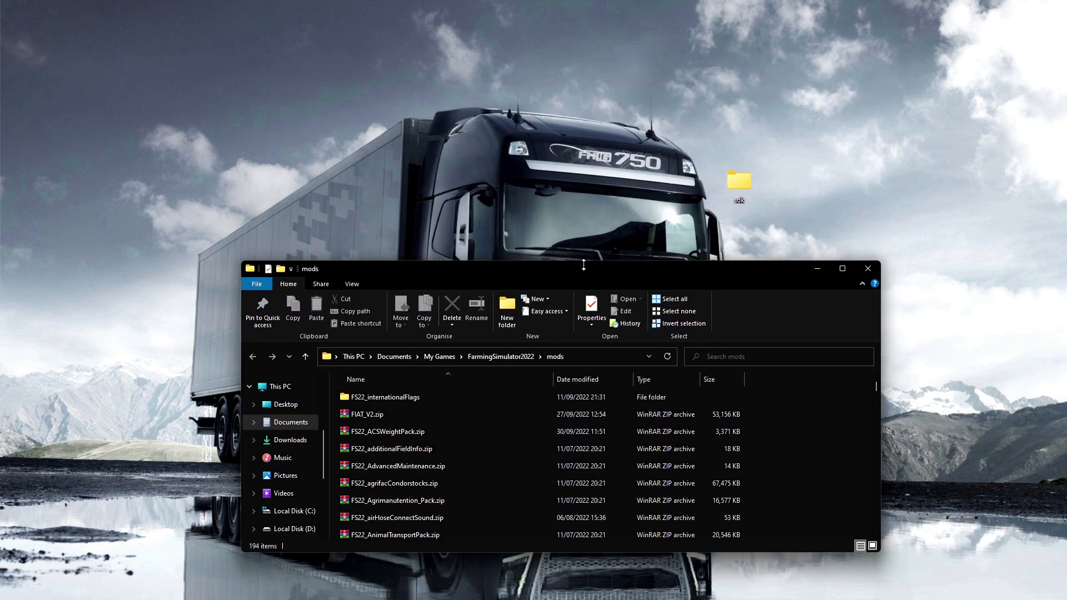
- Move the zipped John Deere 6R mod from the desktop into the FarmingSimulator2022 mods folder and look through the mod list
{"action": "left_click_drag", "start_coordinate": [581, 266], "coordinate": [375, 186]}
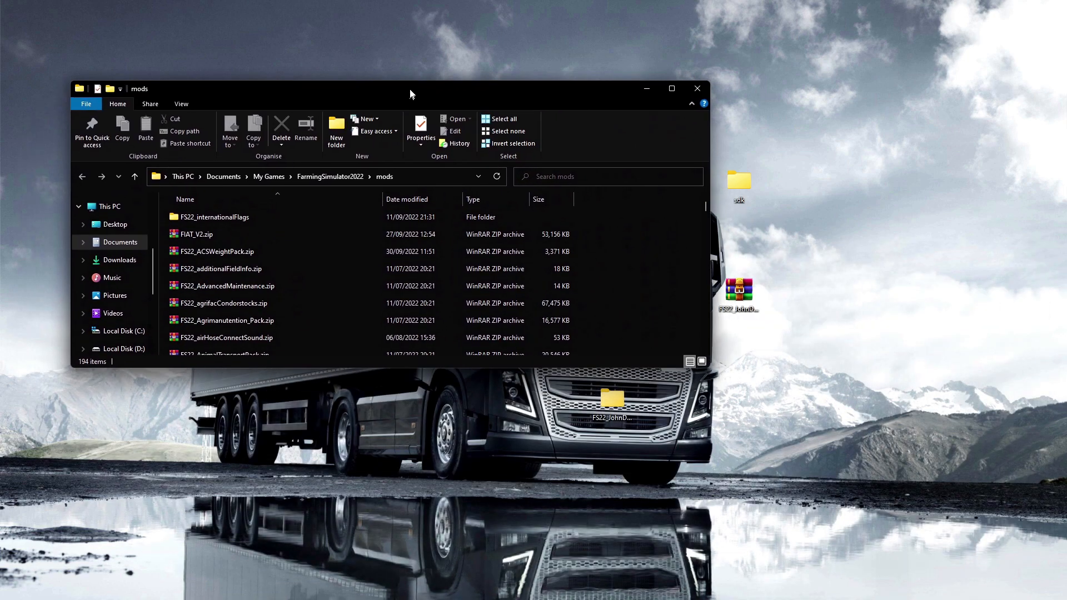
{"action": "left_click_drag", "start_coordinate": [408, 92], "coordinate": [485, 70]}
{"action": "left_click_drag", "start_coordinate": [611, 385], "coordinate": [695, 255]}
{"action": "scroll", "coordinate": [383, 305], "scroll_direction": "up", "scroll_amount": 10}
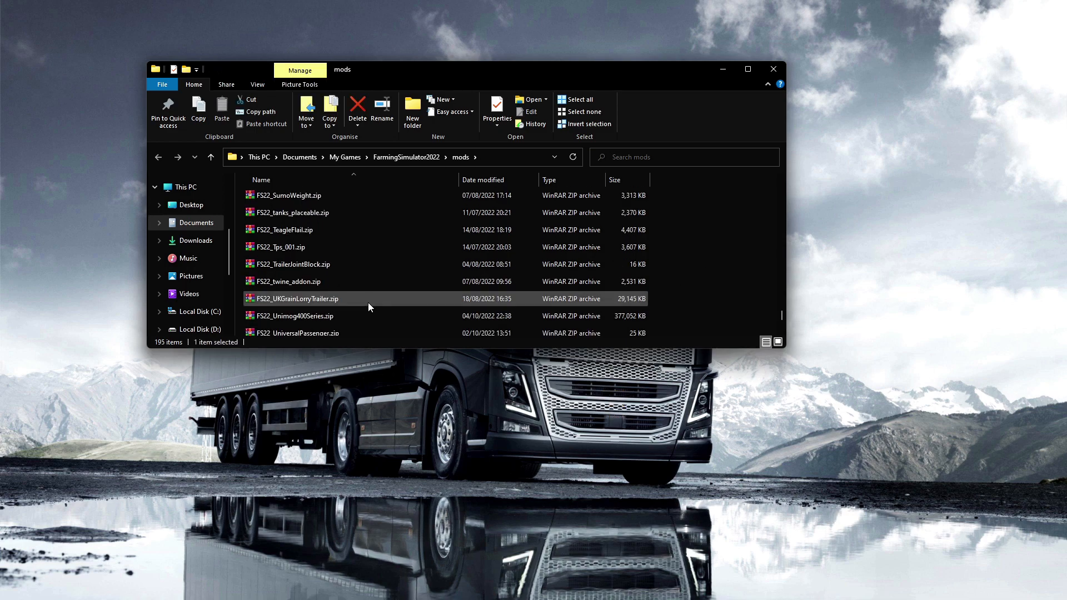
{"action": "scroll", "coordinate": [383, 298], "scroll_direction": "up", "scroll_amount": 15}
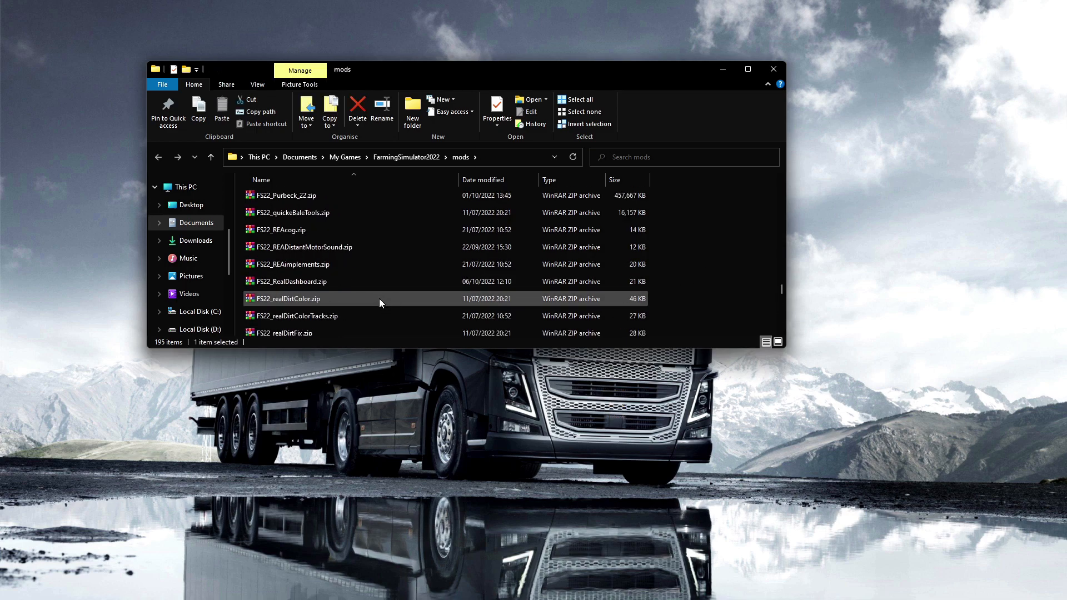
{"action": "scroll", "coordinate": [362, 298], "scroll_direction": "up", "scroll_amount": 15}
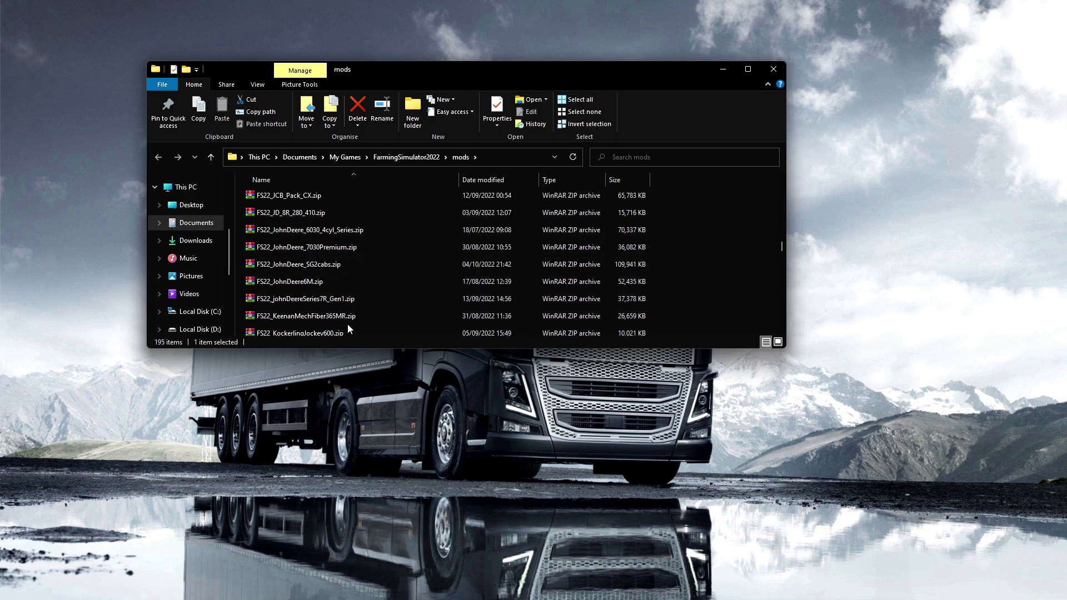
{"action": "left_click_drag", "start_coordinate": [511, 69], "coordinate": [511, 113]}
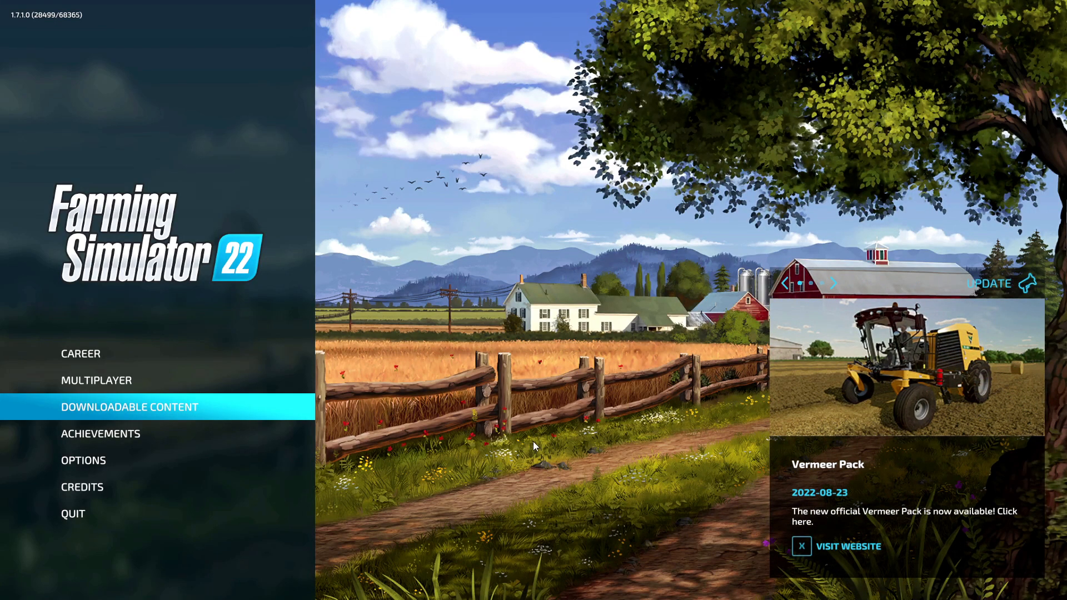
- In Farming Simulator 22, continue career Game save 3 on The Northern Coast to its mod selection
{"action": "left_click", "coordinate": [191, 355]}
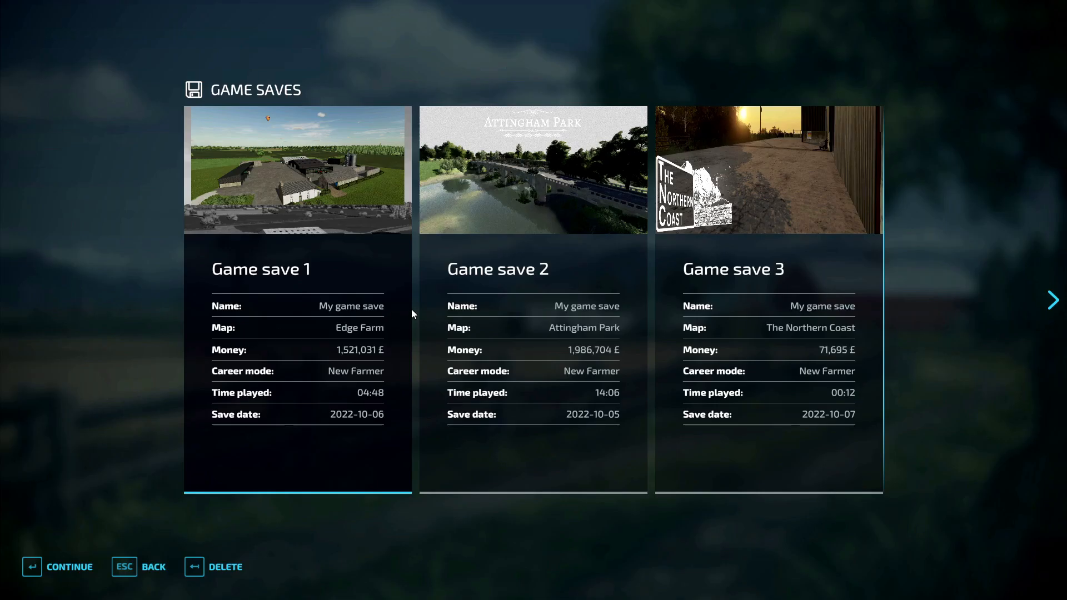
{"action": "left_click", "coordinate": [725, 304]}
{"action": "left_click", "coordinate": [727, 305]}
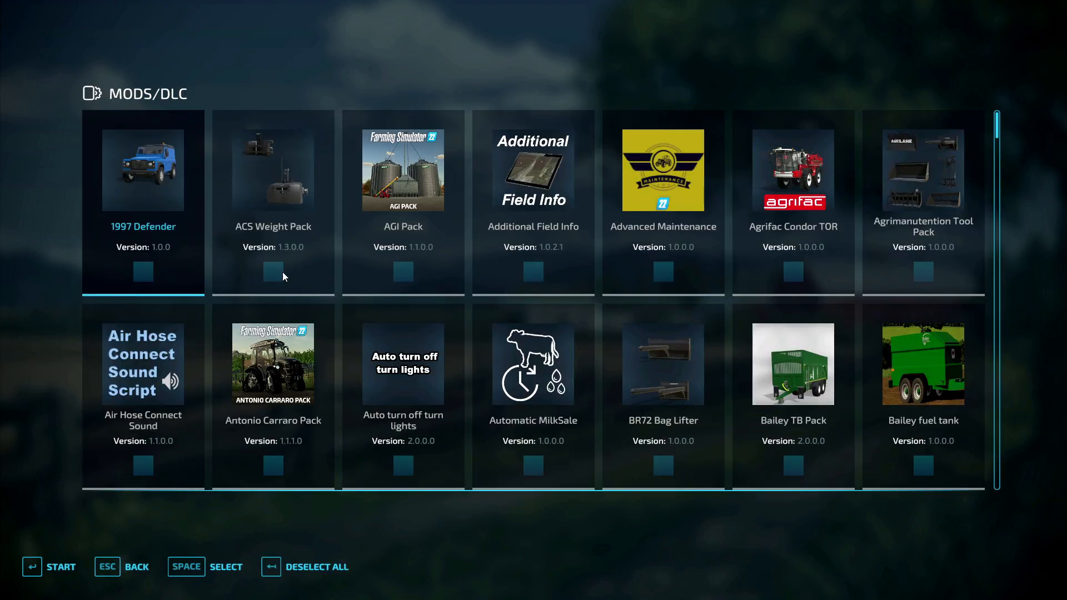
- Find the John Deere 6R Extra Large Frame mod in the mod selection and enable it
{"action": "scroll", "coordinate": [393, 258], "scroll_direction": "down", "scroll_amount": 10}
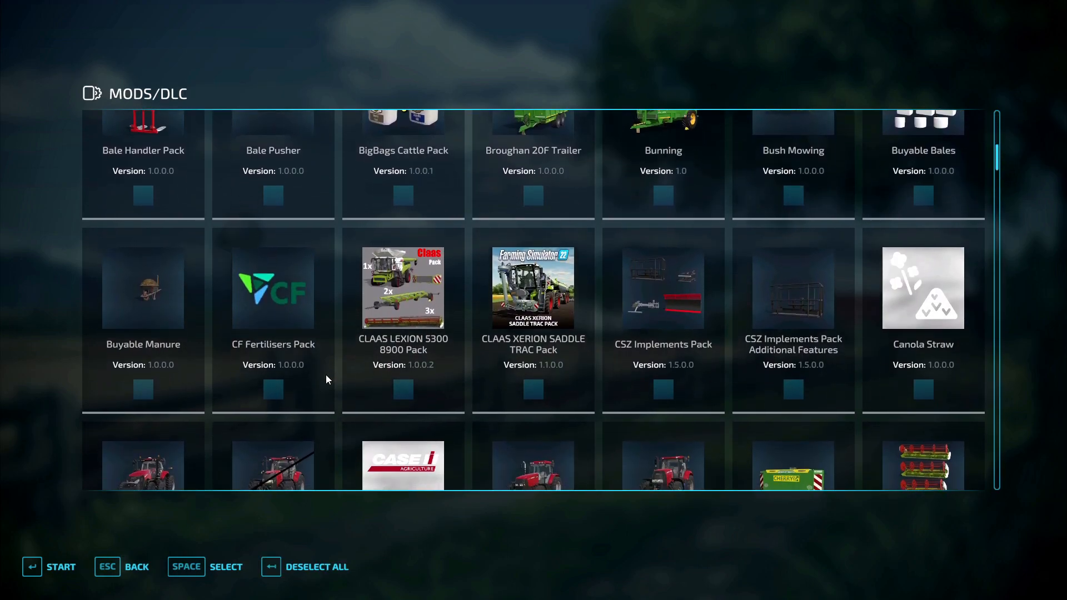
{"action": "scroll", "coordinate": [283, 388], "scroll_direction": "down", "scroll_amount": 12}
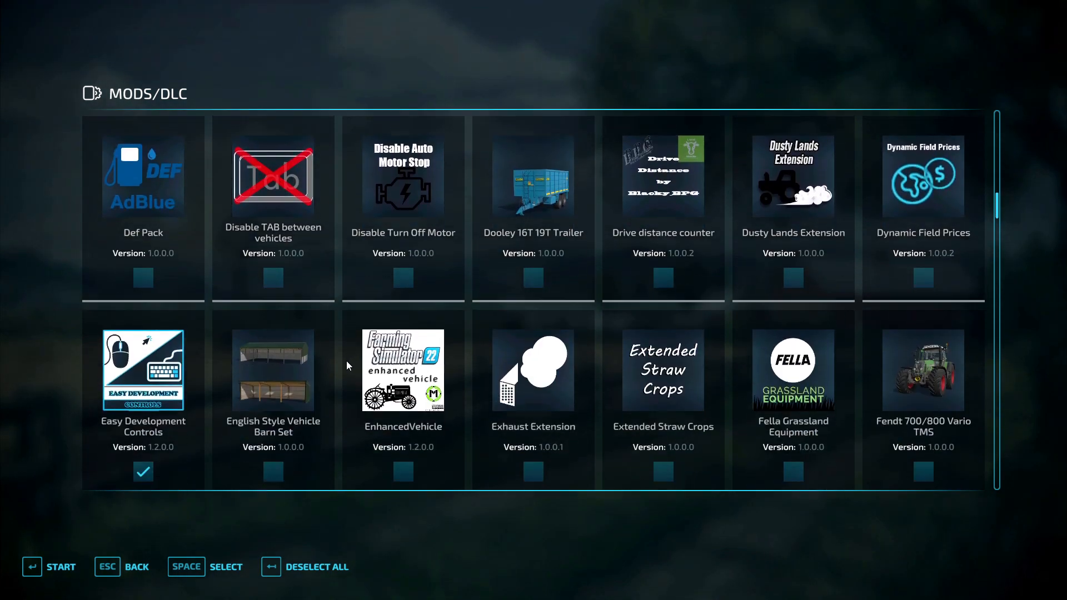
{"action": "scroll", "coordinate": [349, 359], "scroll_direction": "down", "scroll_amount": 10}
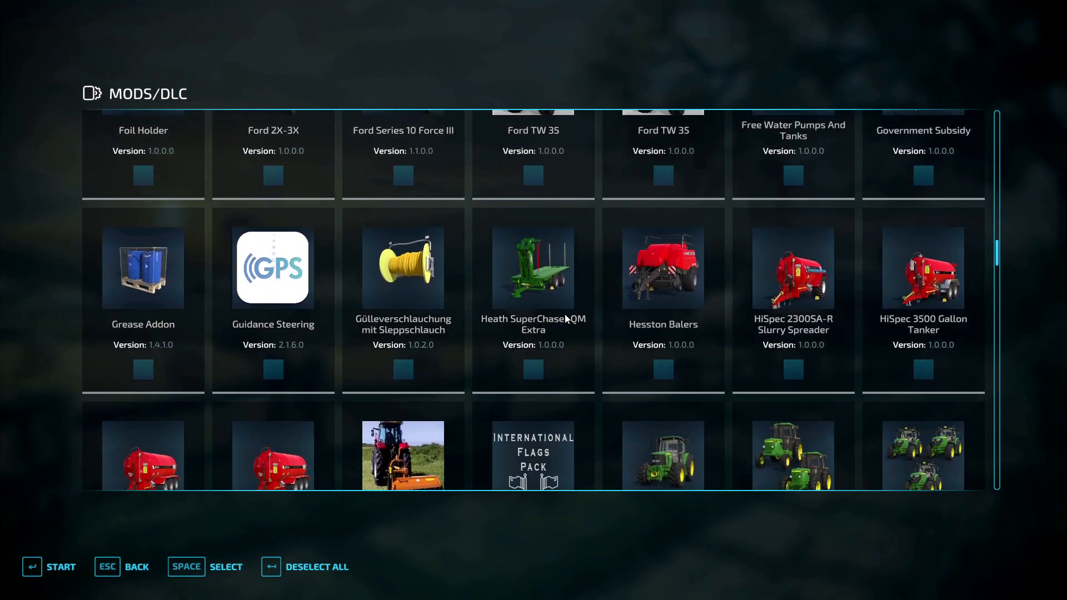
{"action": "scroll", "coordinate": [398, 375], "scroll_direction": "down", "scroll_amount": 4}
{"action": "left_click", "coordinate": [143, 361]}
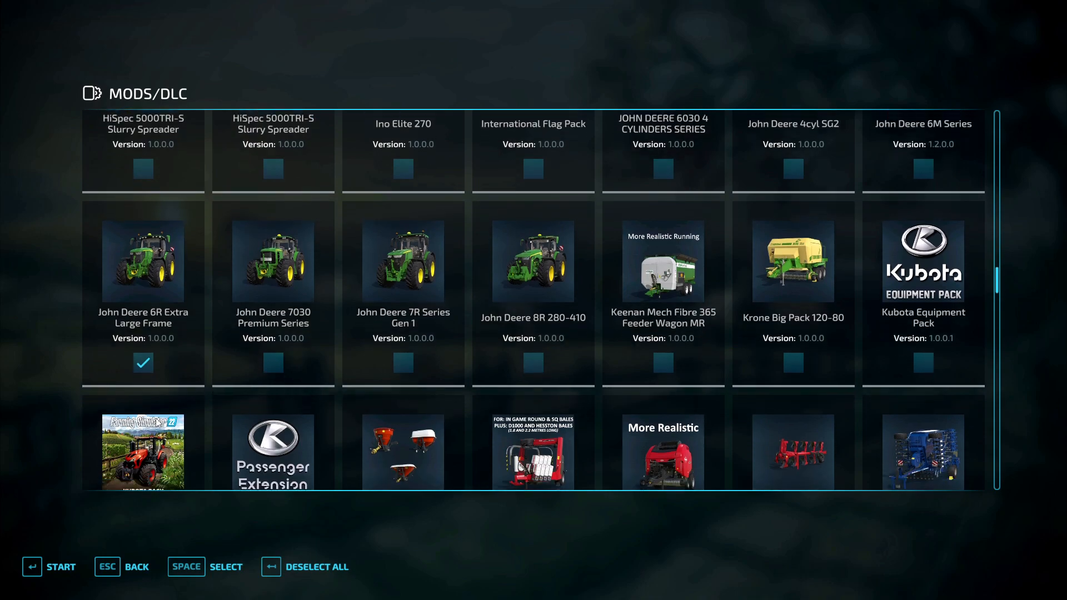
- Make sure the Real Dashboard mod is enabled and start loading the save
{"action": "scroll", "coordinate": [536, 388], "scroll_direction": "down", "scroll_amount": 8}
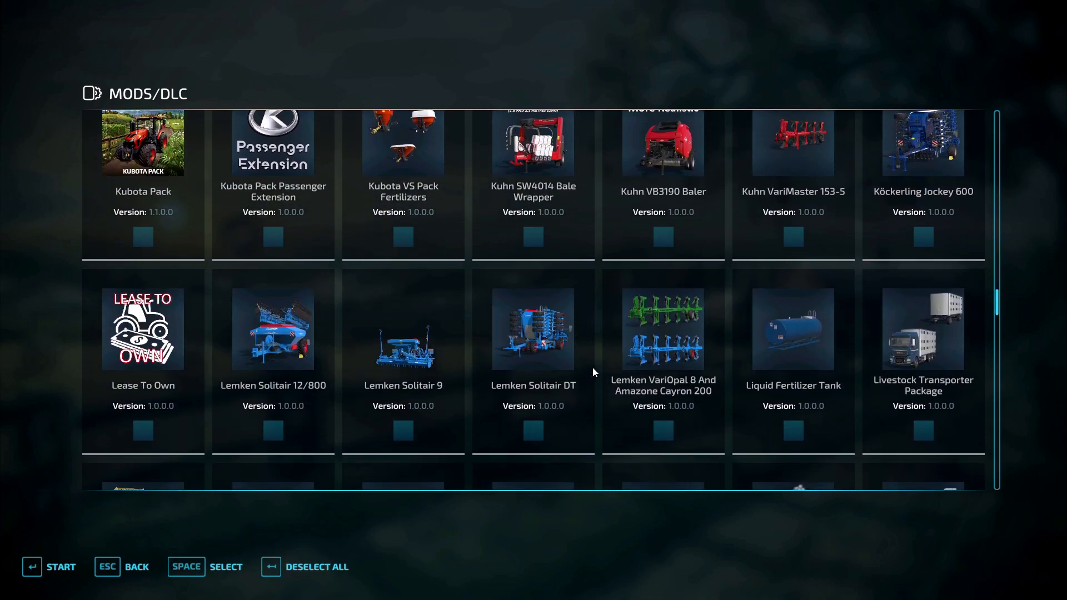
{"action": "scroll", "coordinate": [592, 369], "scroll_direction": "down", "scroll_amount": 9}
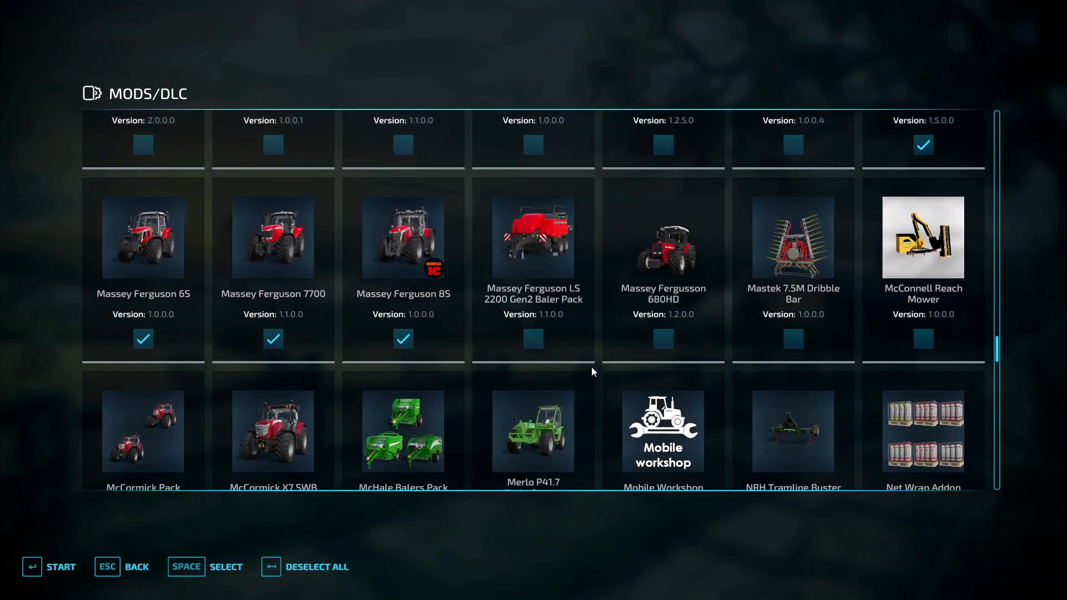
{"action": "scroll", "coordinate": [591, 371], "scroll_direction": "down", "scroll_amount": 9}
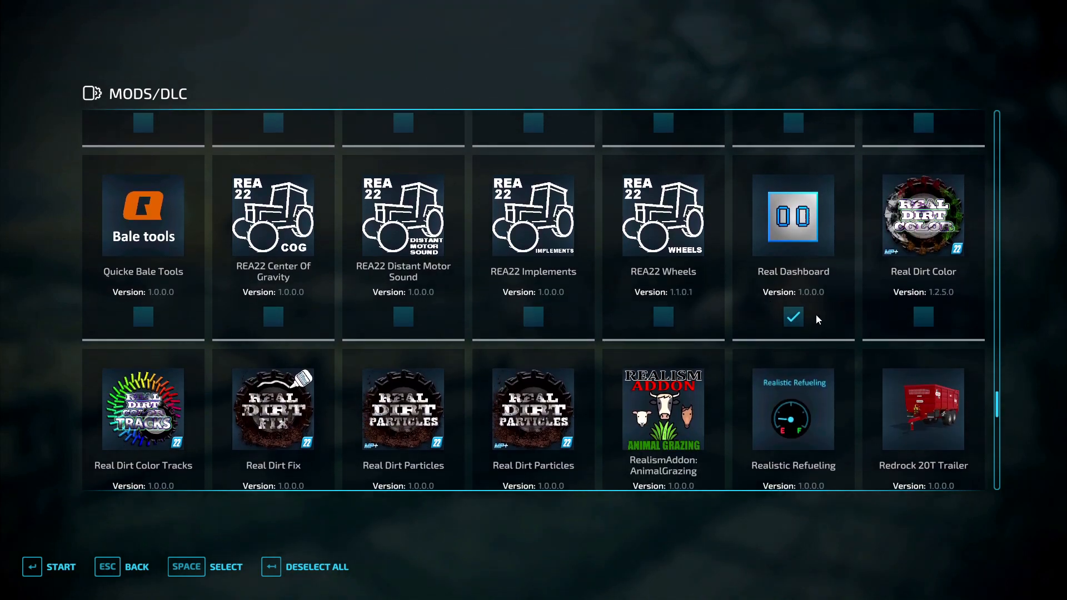
{"action": "left_click", "coordinate": [54, 572]}
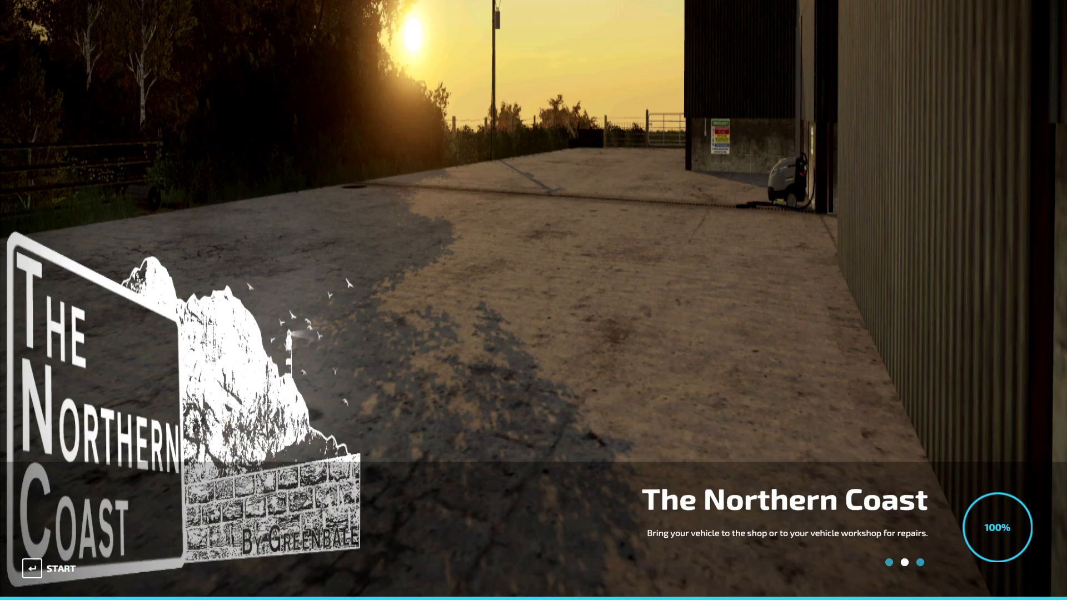
- Start the loaded save and open the John Deere 6R Series Gen2 in the vehicle shop's Medium Tractors category
{"action": "key", "text": "Return"}
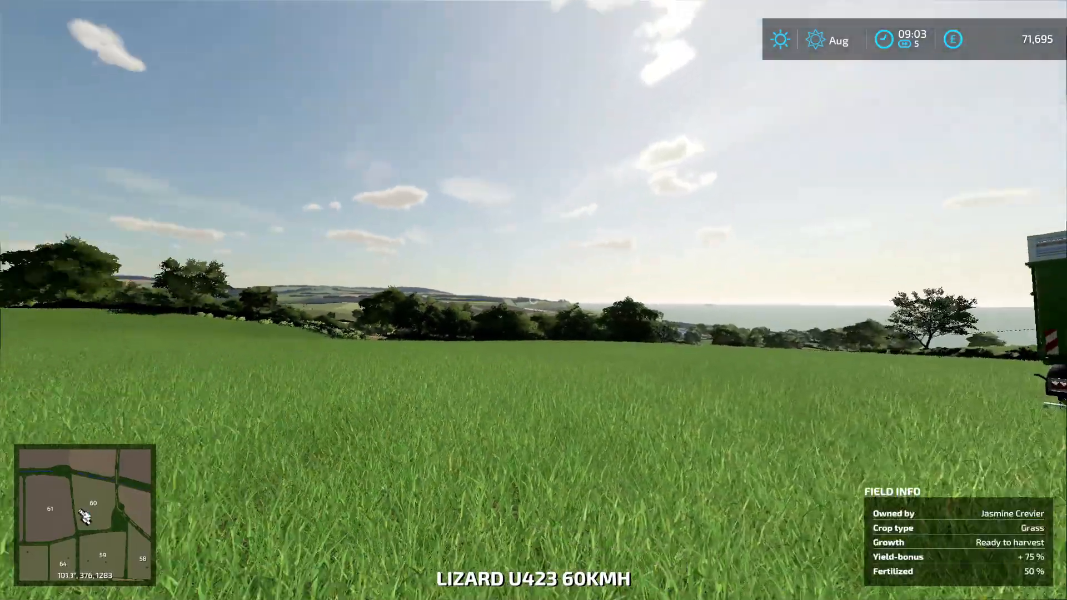
{"action": "key", "text": "p"}
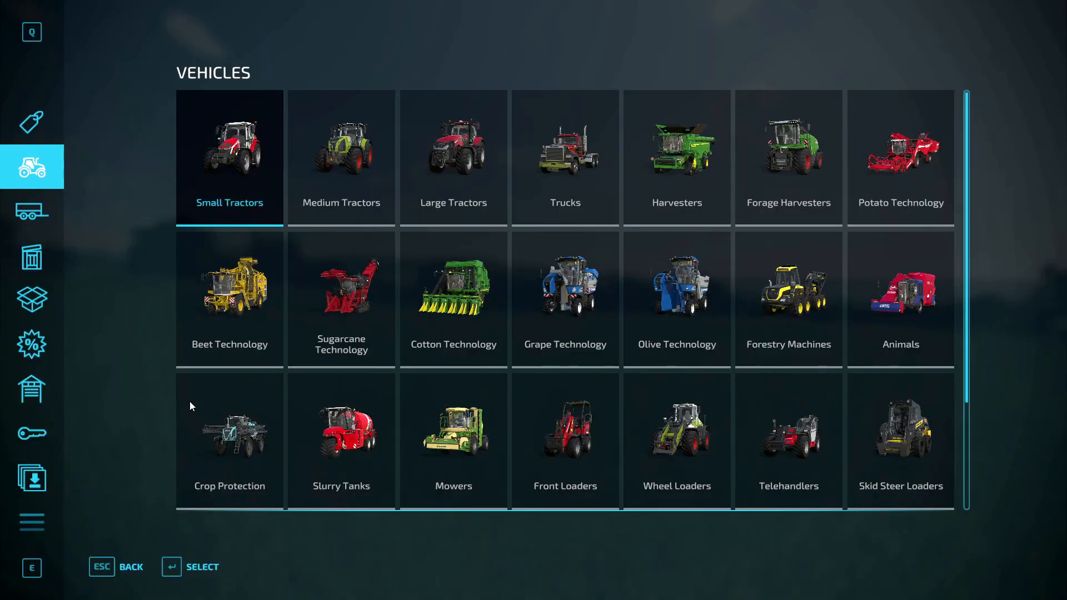
{"action": "left_click", "coordinate": [345, 163]}
{"action": "scroll", "coordinate": [495, 195], "scroll_direction": "down", "scroll_amount": 4}
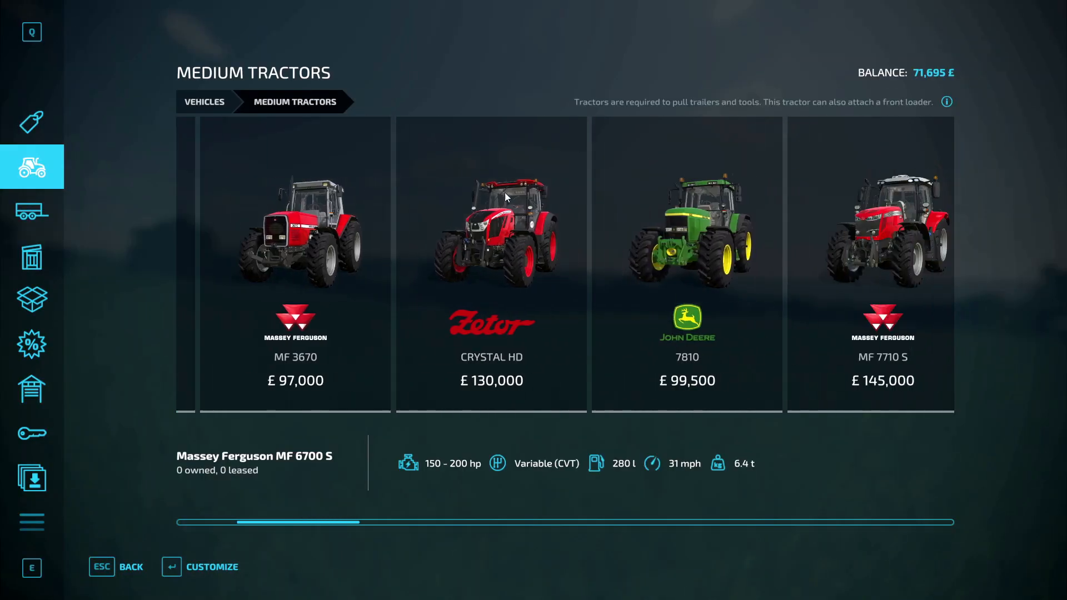
{"action": "scroll", "coordinate": [562, 238], "scroll_direction": "down", "scroll_amount": 11}
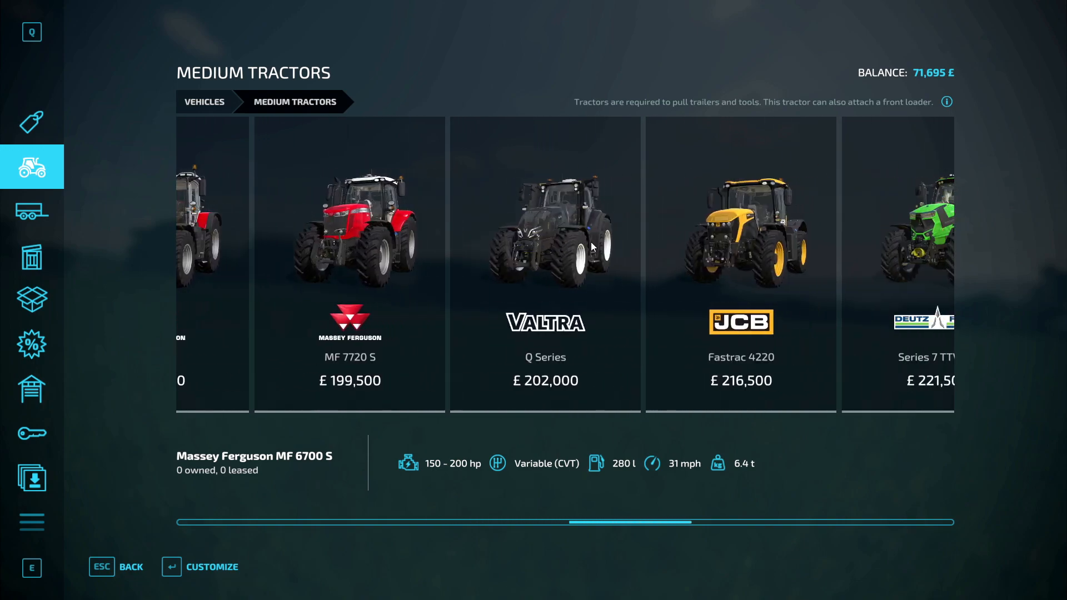
{"action": "scroll", "coordinate": [597, 248], "scroll_direction": "down", "scroll_amount": 5}
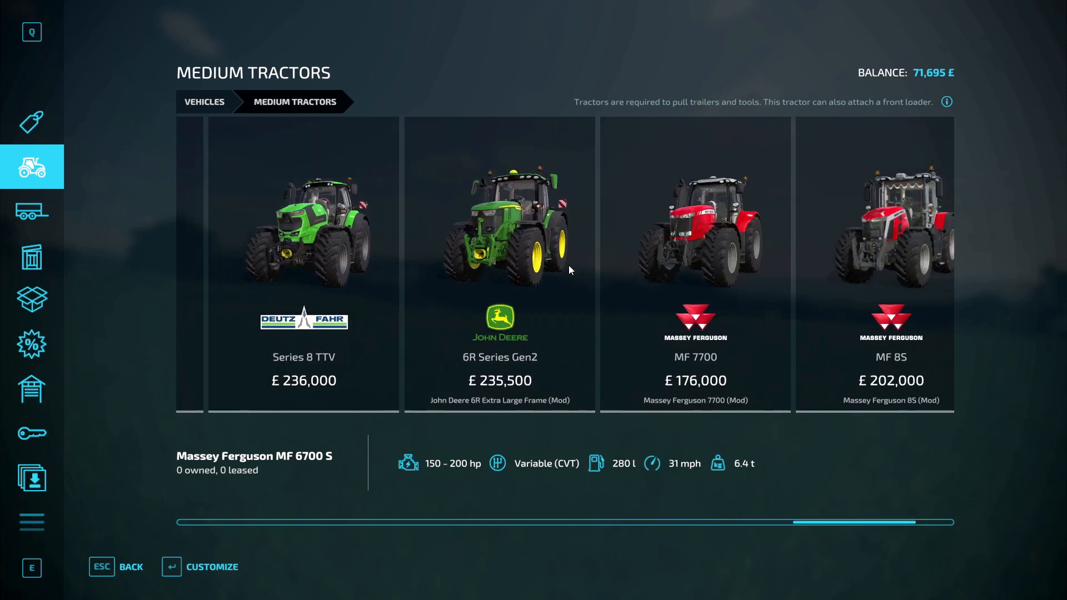
{"action": "left_click", "coordinate": [518, 268]}
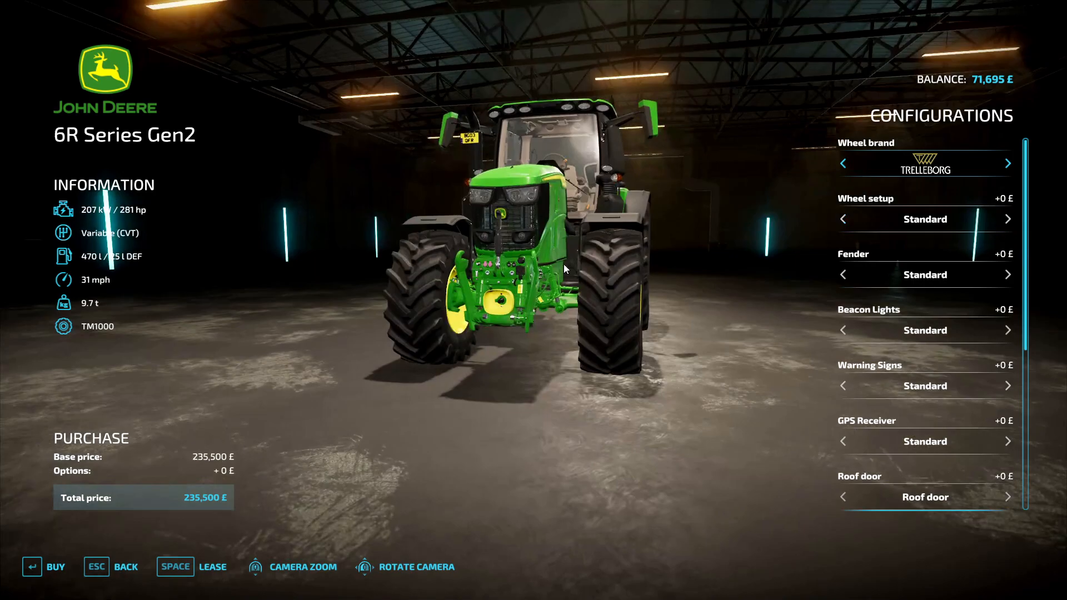
- Inspect the John Deere 6R Series Gen2 from several angles, lease it with its standard configuration, and return to the field
{"action": "left_click_drag", "start_coordinate": [563, 265], "coordinate": [573, 138]}
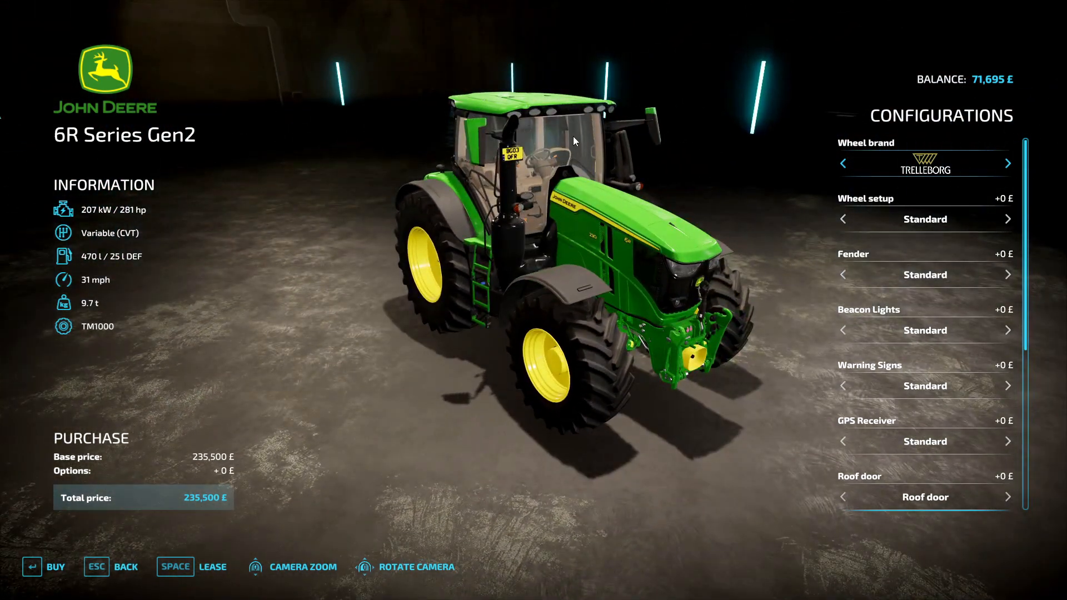
{"action": "left_click_drag", "start_coordinate": [549, 209], "coordinate": [714, 179]}
{"action": "left_click_drag", "start_coordinate": [524, 131], "coordinate": [729, 198]}
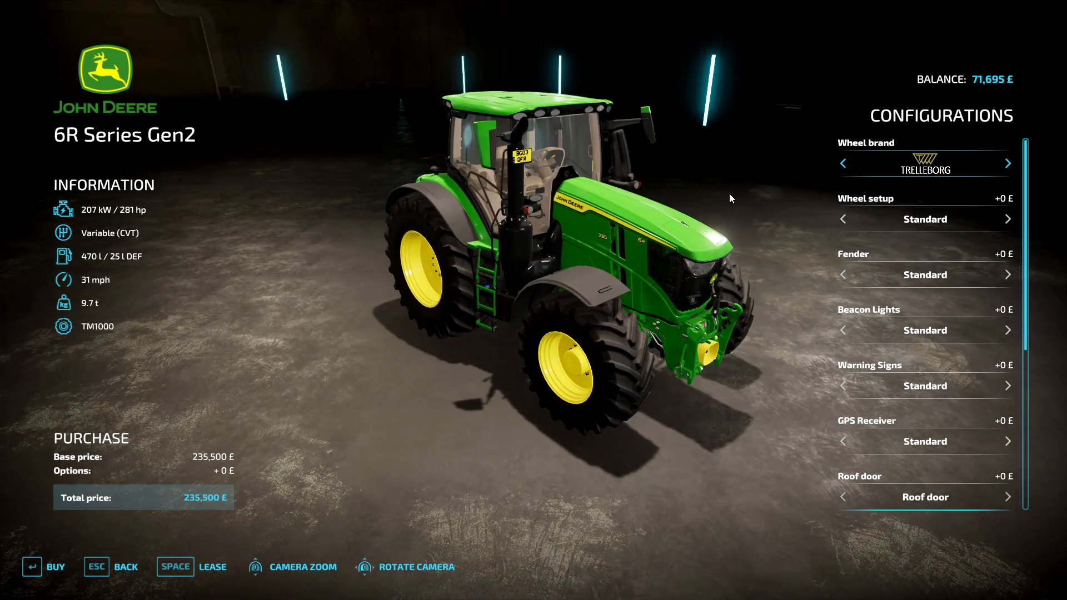
{"action": "left_click", "coordinate": [192, 567]}
{"action": "left_click", "coordinate": [379, 399]}
{"action": "left_click", "coordinate": [383, 379]}
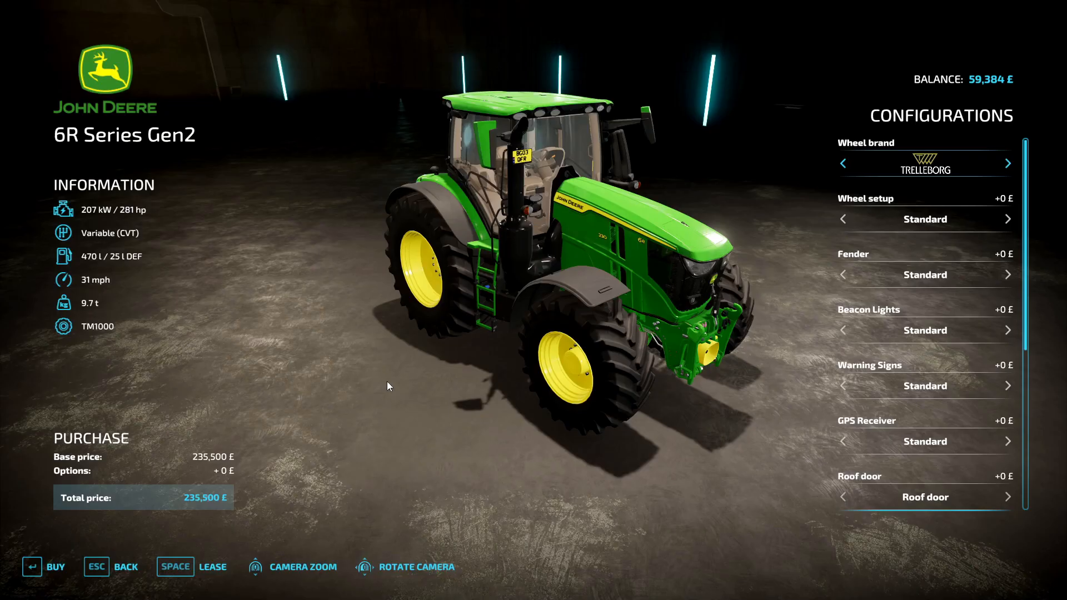
{"action": "left_click", "coordinate": [126, 567]}
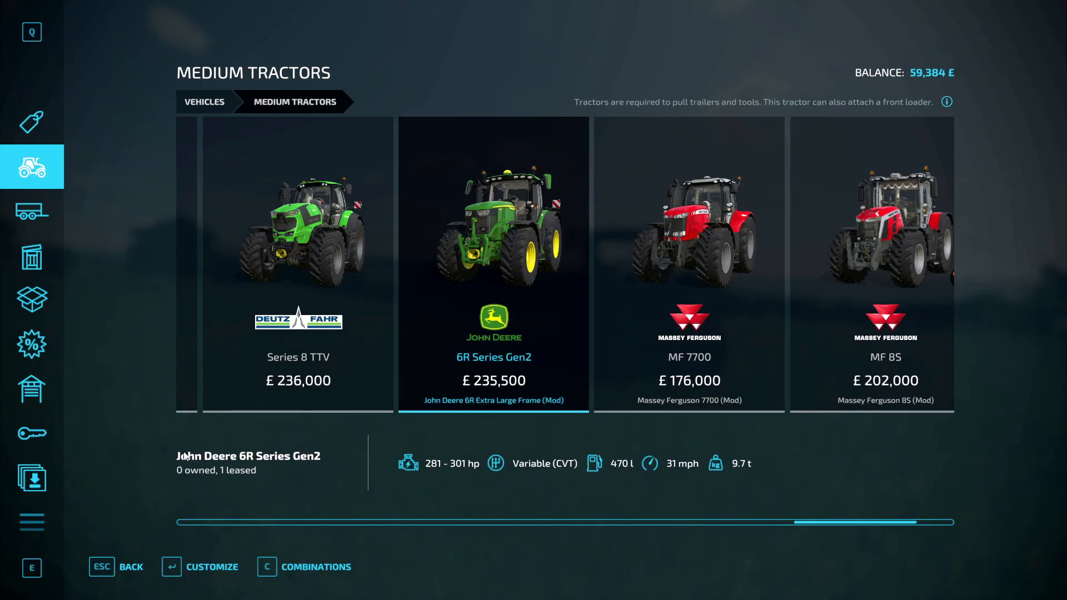
{"action": "left_click", "coordinate": [130, 569]}
{"action": "left_click", "coordinate": [132, 568]}
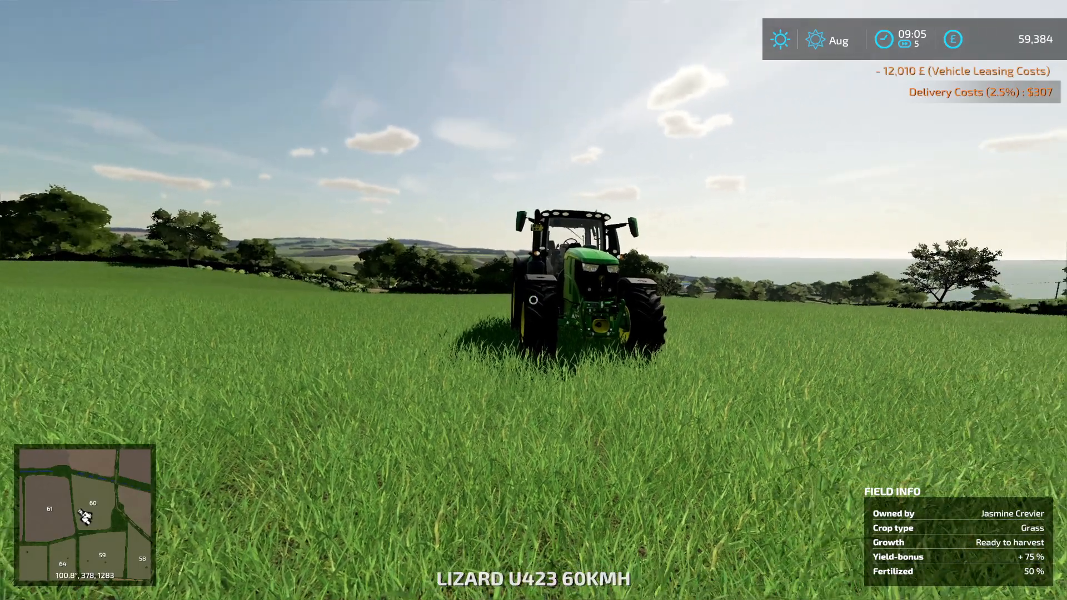
- Walk to the leased John Deere 6R, enter it, and switch to the cab view to look at the iFarm tablet
{"action": "key", "text": "w"}
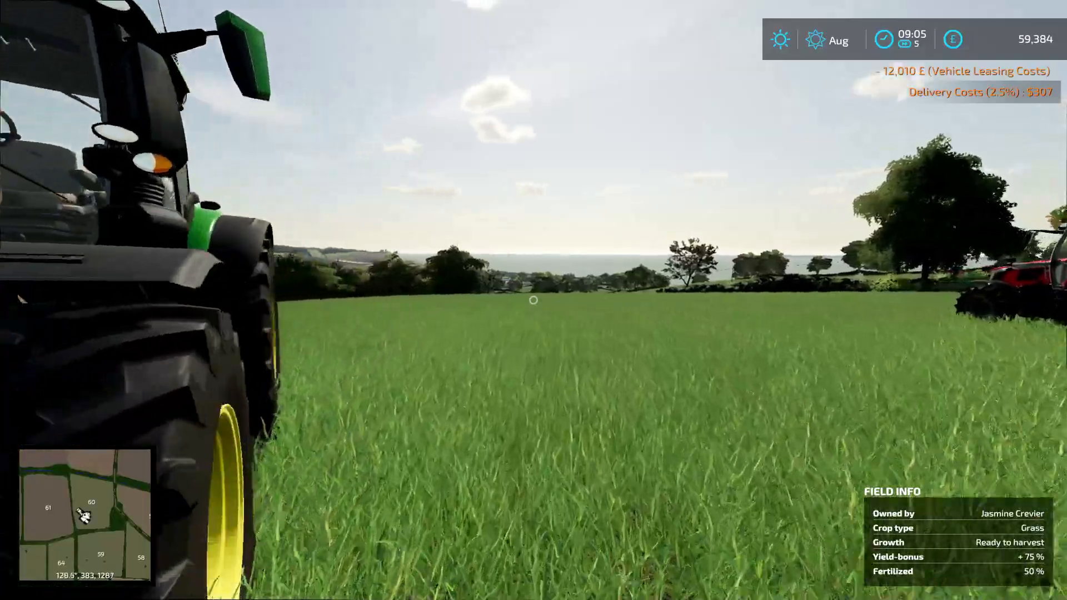
{"action": "key", "text": "e"}
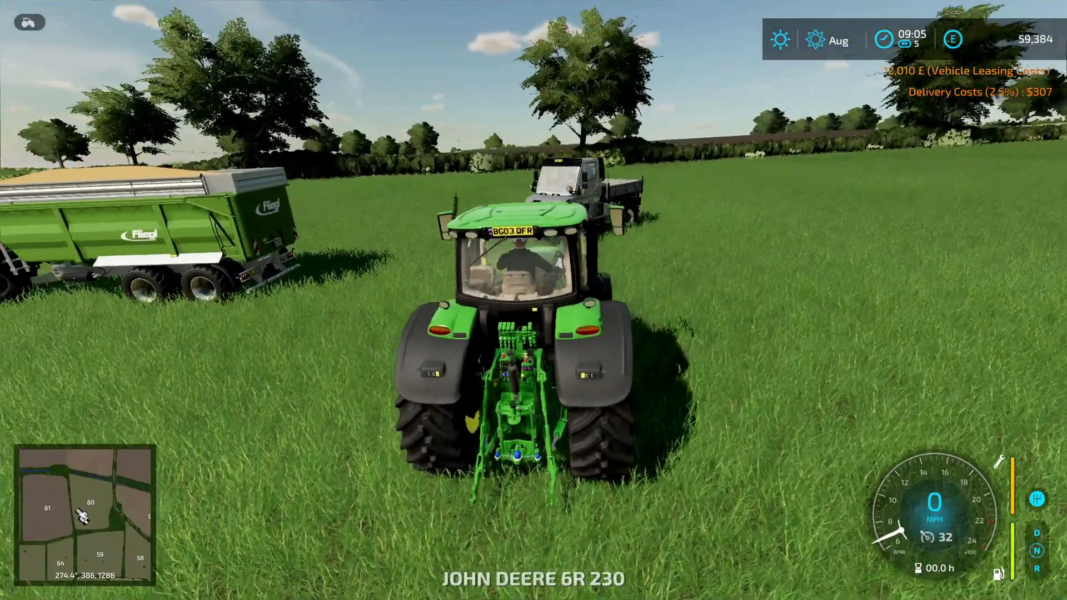
{"action": "key", "text": "c"}
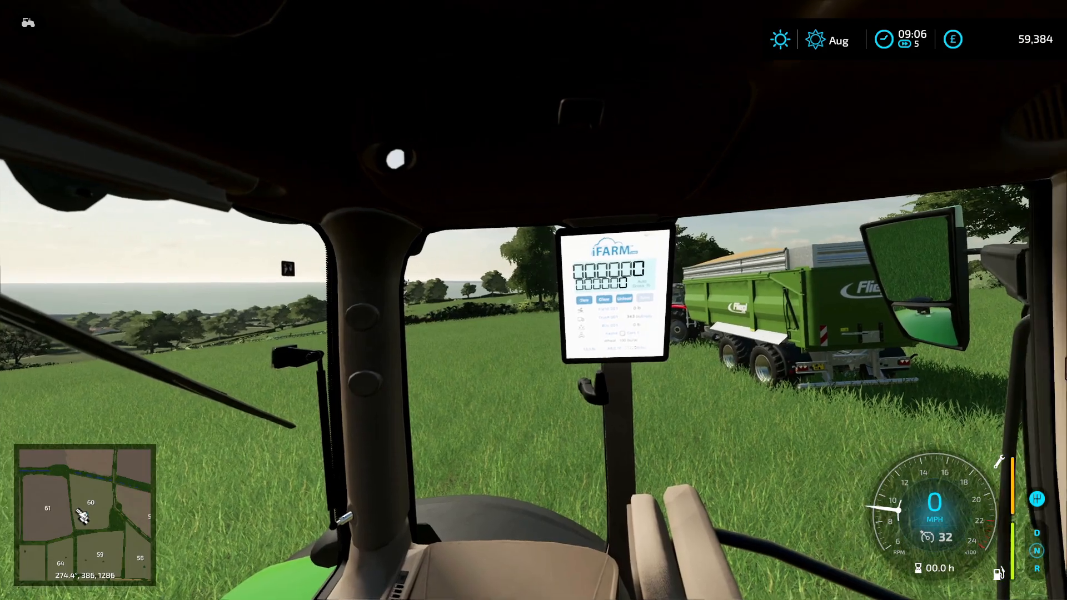
- Open the Brantner TA 23065/2 Power Tube + in the shop's Trailers category
{"action": "key", "text": "p"}
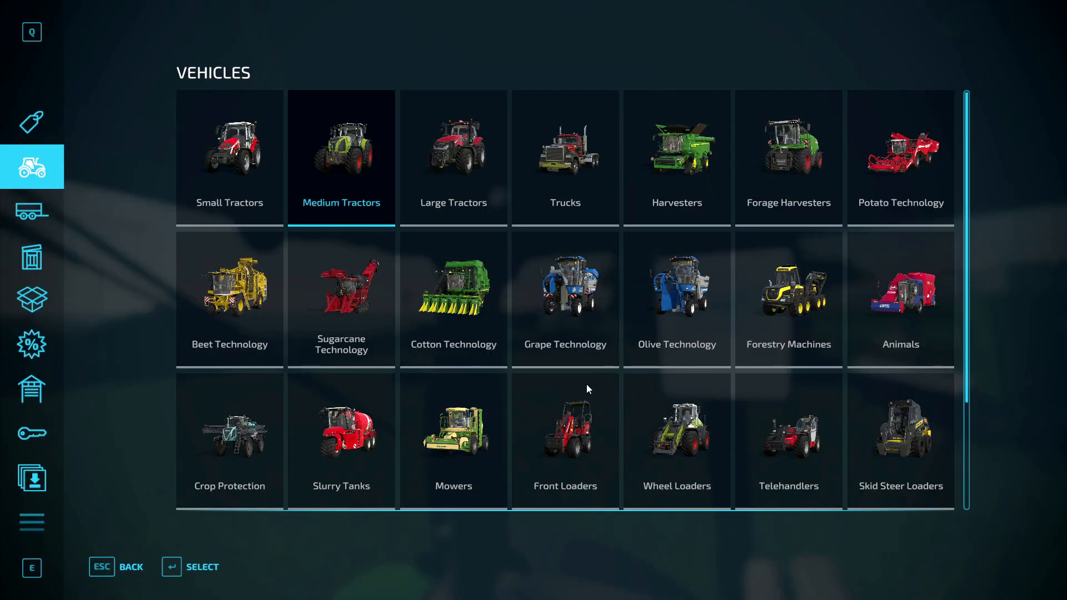
{"action": "left_click", "coordinate": [30, 209]}
{"action": "left_click", "coordinate": [266, 146]}
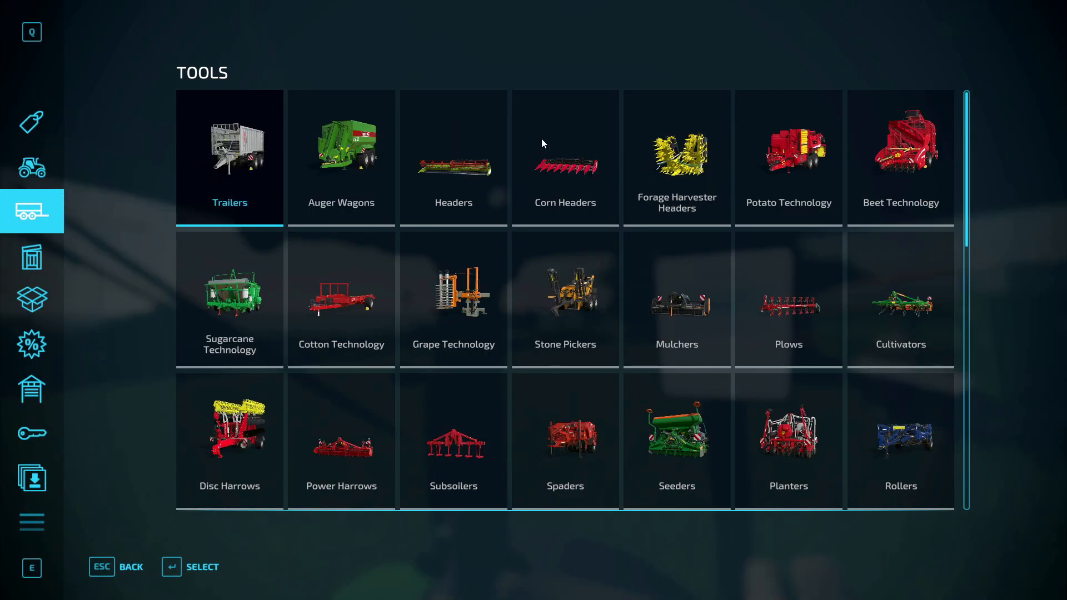
{"action": "scroll", "coordinate": [662, 268], "scroll_direction": "down", "scroll_amount": 5}
{"action": "scroll", "coordinate": [696, 253], "scroll_direction": "down", "scroll_amount": 3}
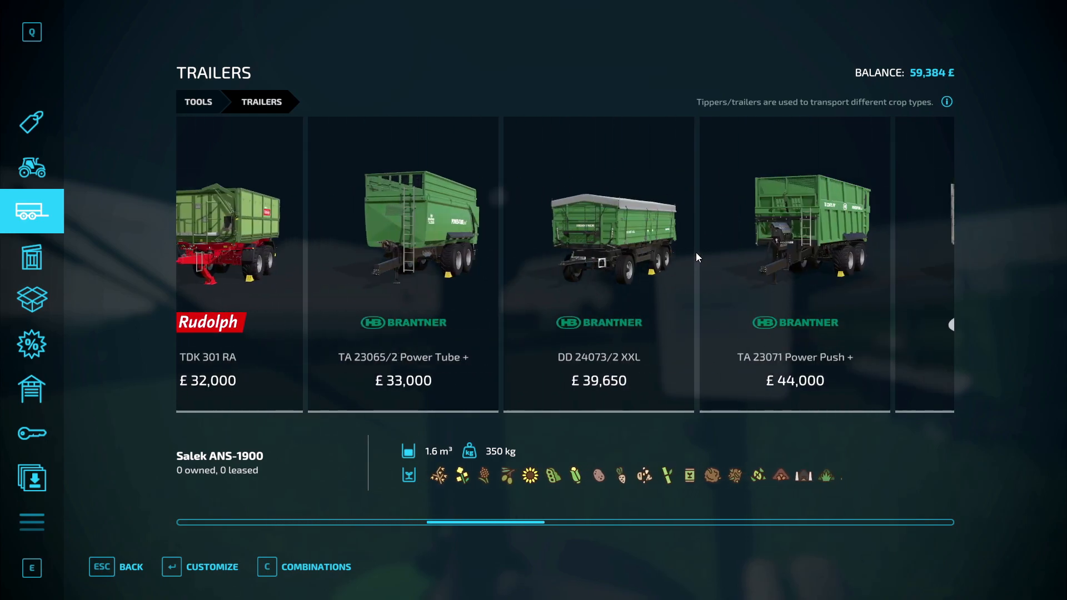
{"action": "left_click", "coordinate": [349, 274]}
{"action": "left_click", "coordinate": [349, 275]}
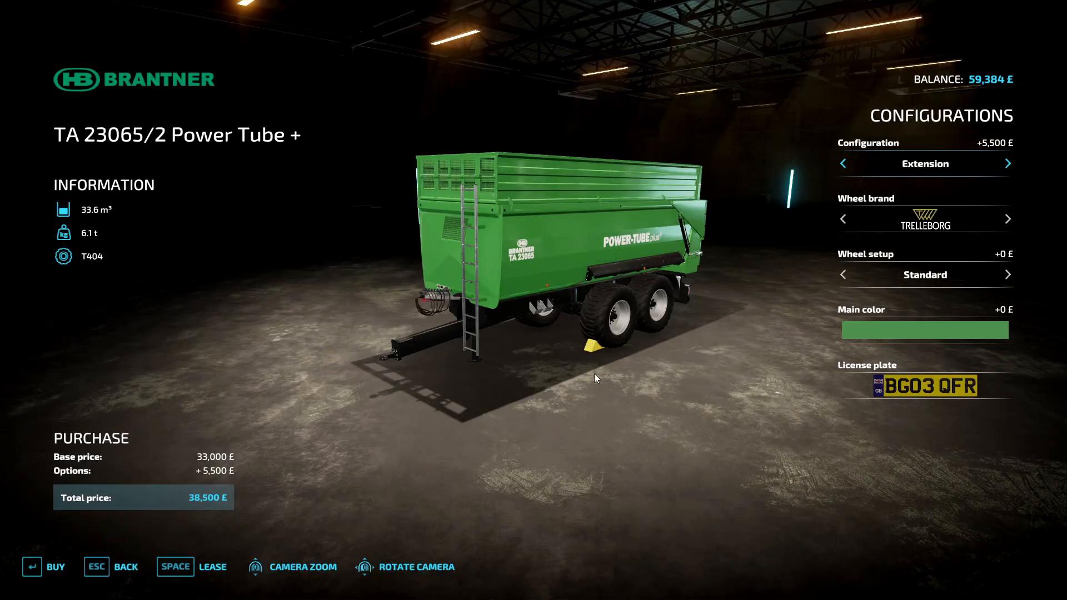
- Lease the Brantner trailer with the Extension configuration and return to the tractor cab
{"action": "left_click", "coordinate": [203, 572]}
{"action": "left_click", "coordinate": [388, 396]}
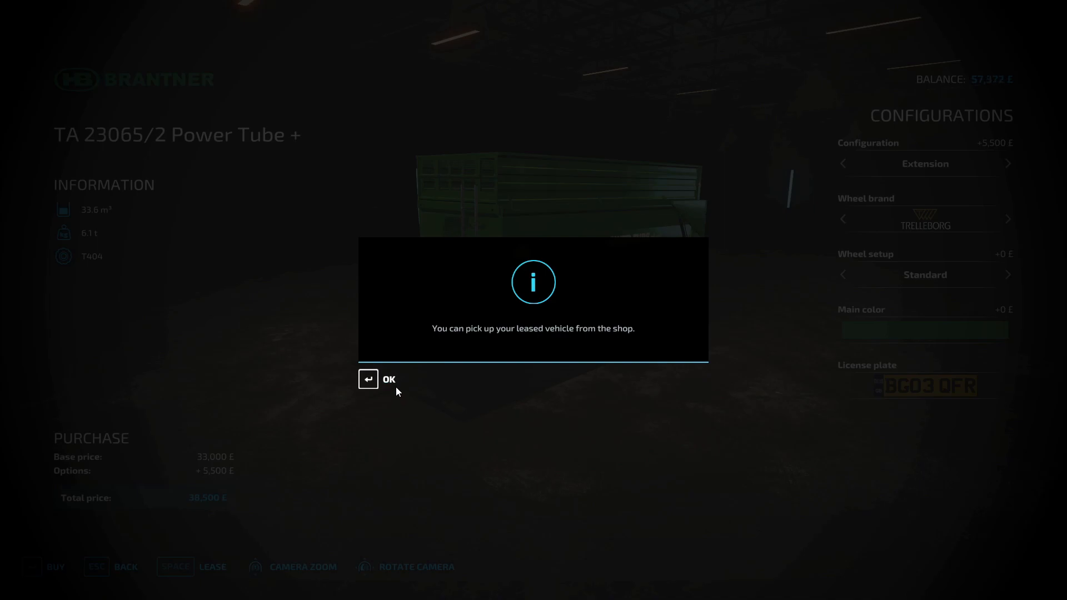
{"action": "left_click", "coordinate": [382, 377]}
{"action": "key", "text": "Escape"}
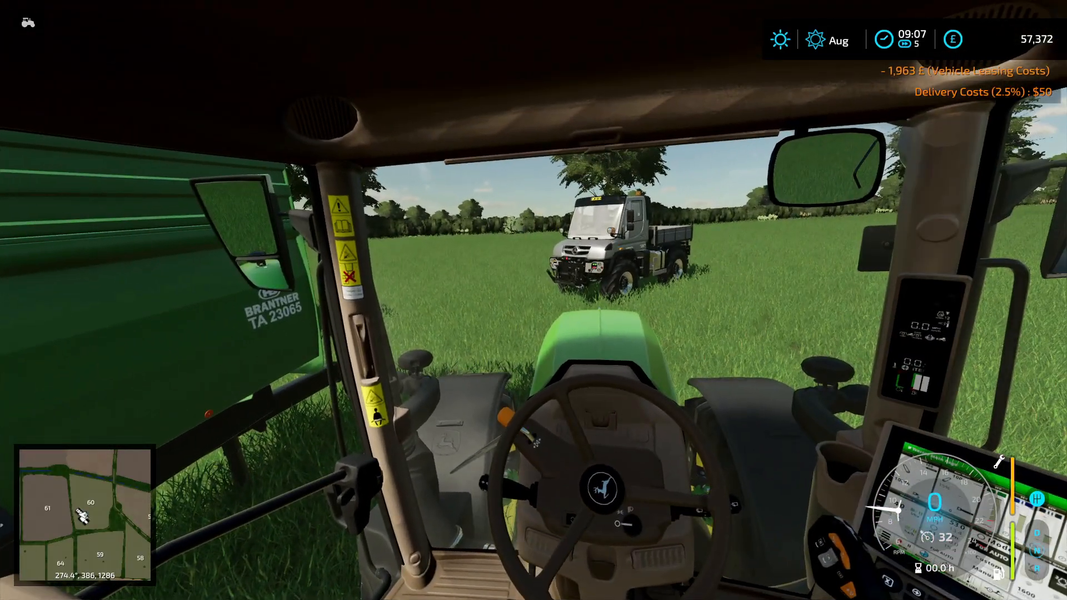
- Drive the John Deere forward away from the Brantner trailer and stop it just behind the Fliegl trailer
{"action": "key", "text": "w"}
{"action": "key", "text": "a"}
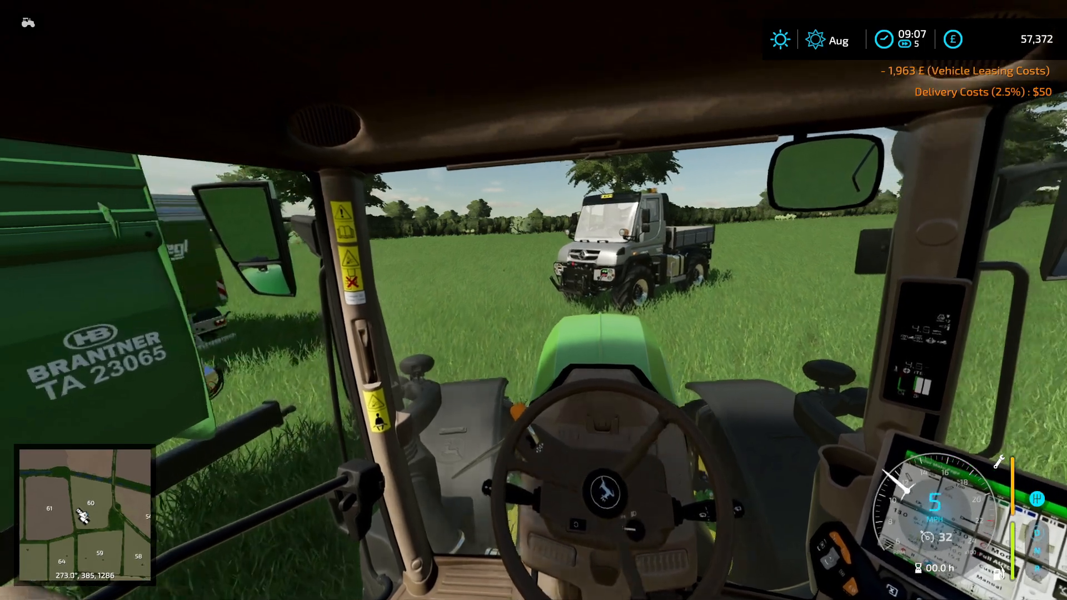
{"action": "key", "text": "d"}
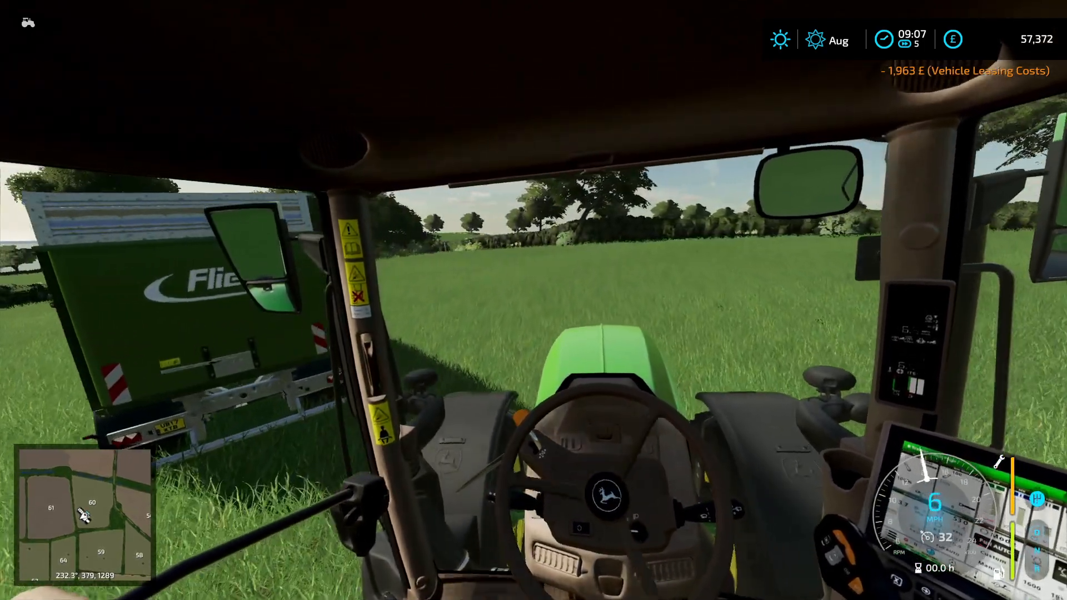
{"action": "key", "text": "s"}
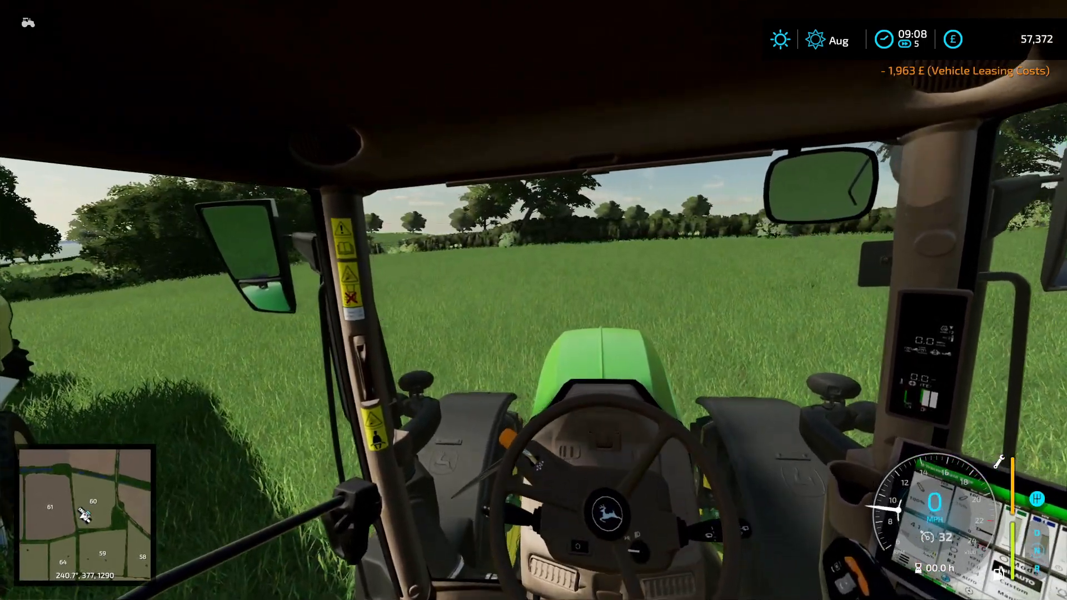
- Leave the John Deere, walk along the Fliegl trailer, and enter the Massey Ferguson MF 6S in front of it
{"action": "key", "text": "e"}
{"action": "key", "text": "w"}
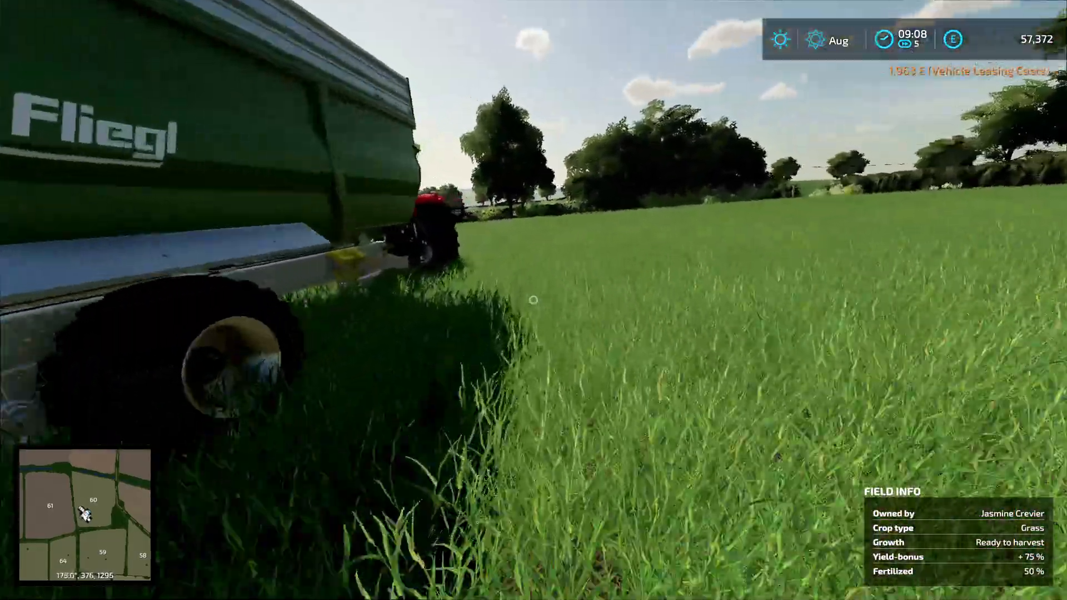
{"action": "key", "text": "w"}
{"action": "key", "text": "e"}
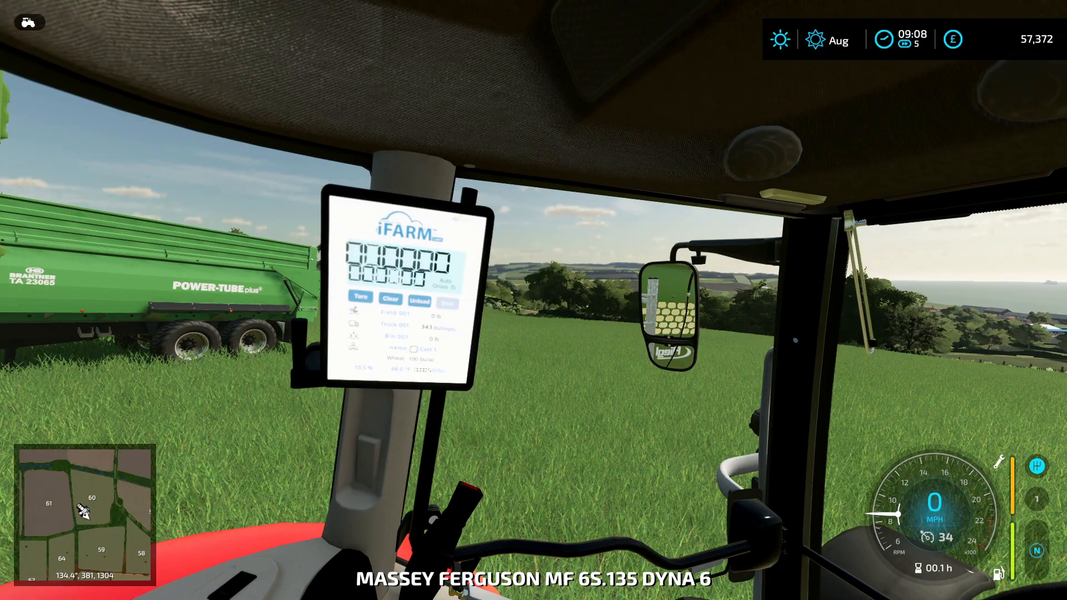
- Drive the Massey Ferguson away from the Fliegl trailer, leaving the trailer unhitched, and park it farther along the field
{"action": "key", "text": "w"}
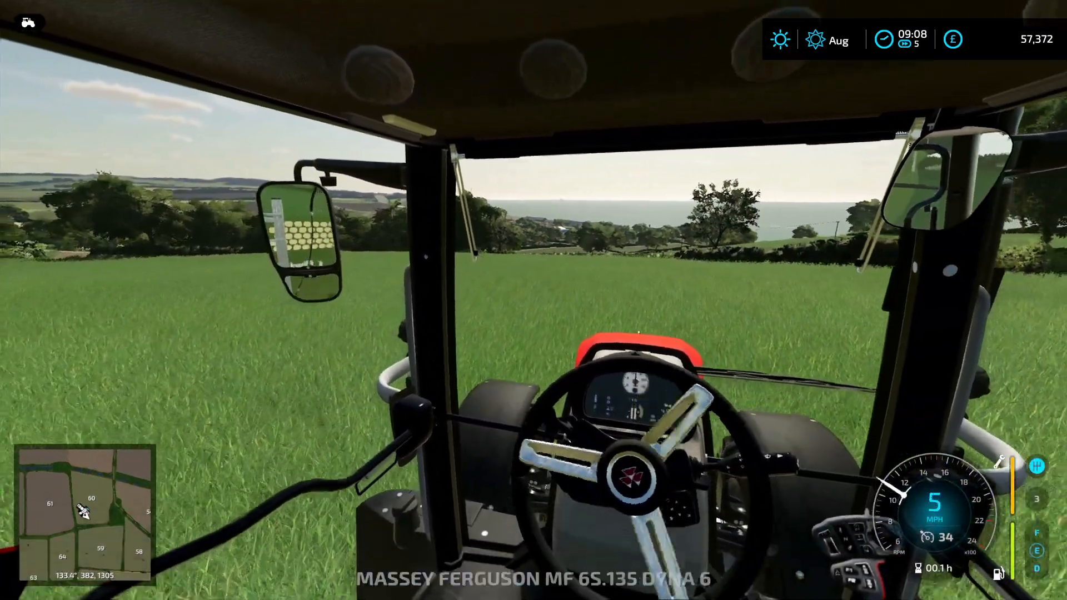
{"action": "key", "text": "w"}
{"action": "key", "text": "d"}
{"action": "key", "text": "s"}
{"action": "key", "text": "d"}
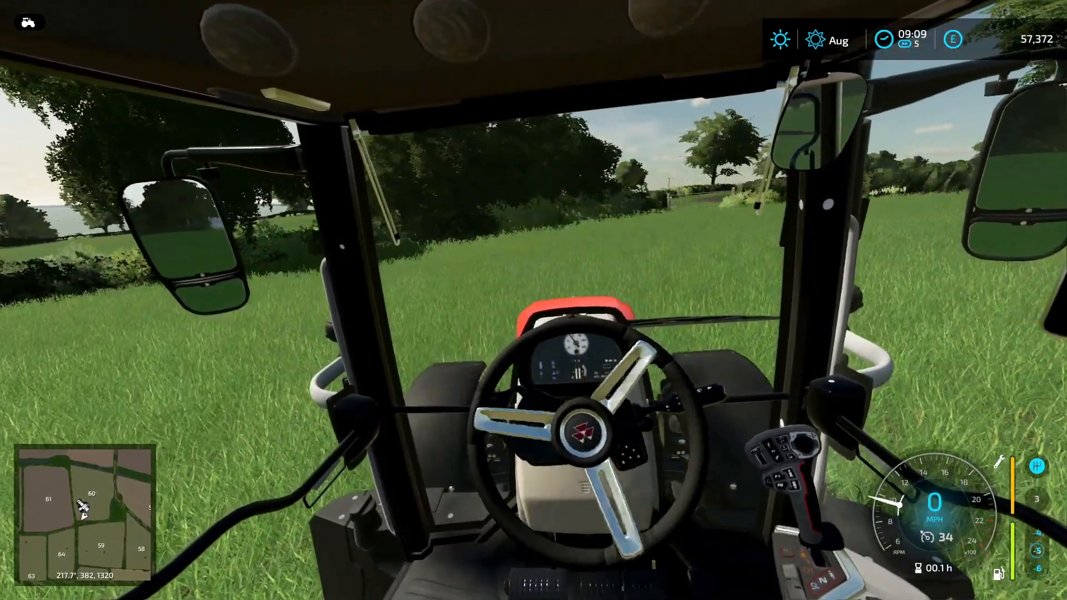
- Get out of the Massey Ferguson, walk back past the Fliegl trailer, and enter the John Deere 6R
{"action": "key", "text": "e"}
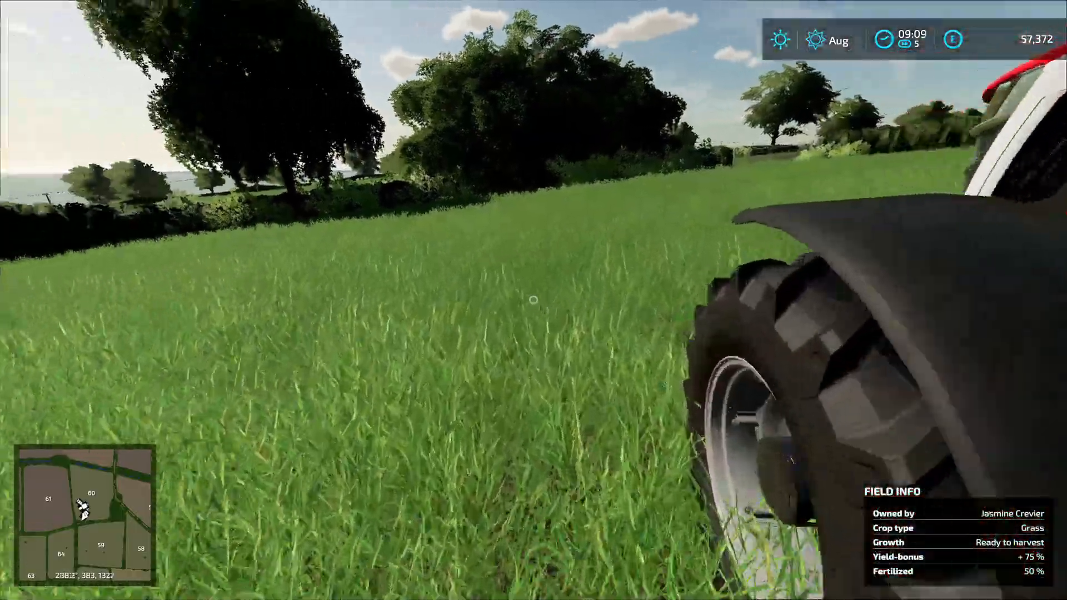
{"action": "key", "text": "w"}
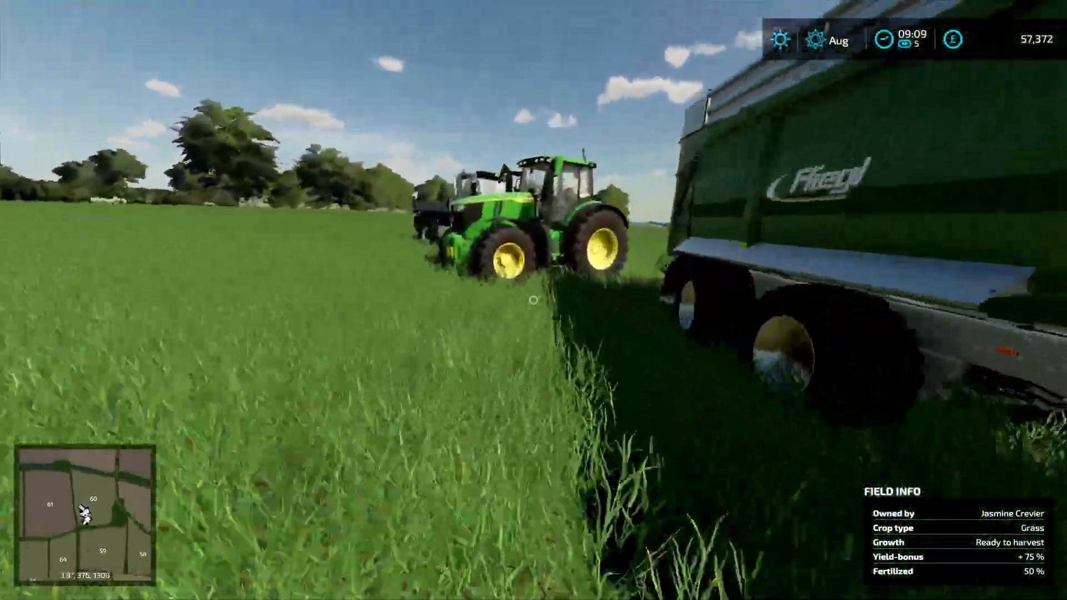
{"action": "key", "text": "e"}
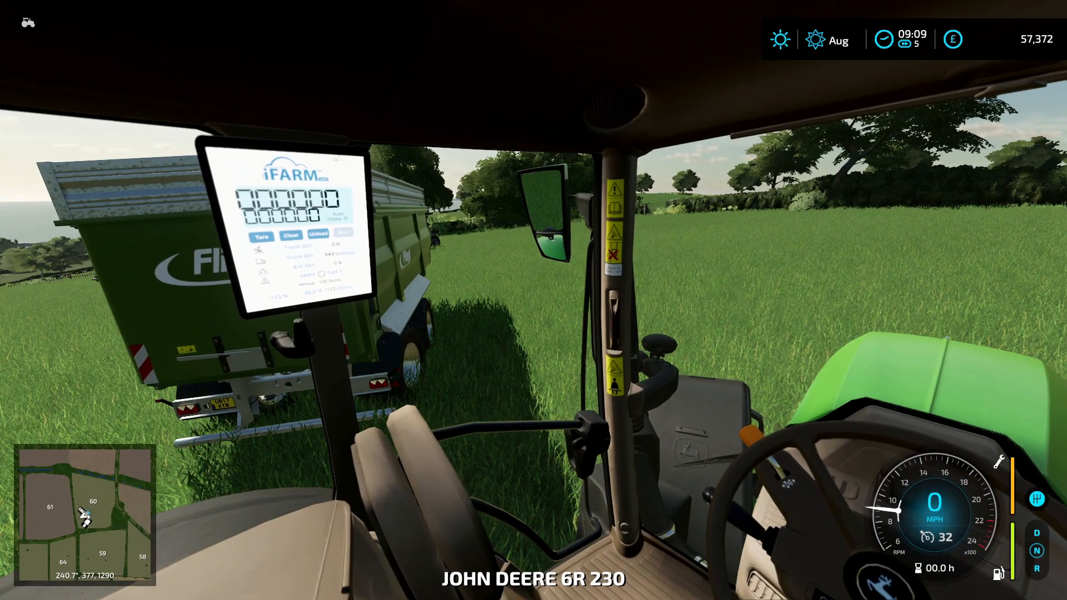
- Drive the John Deere past the Fliegl trailer and line it up in front with its rear facing the drawbar
{"action": "key", "text": "w"}
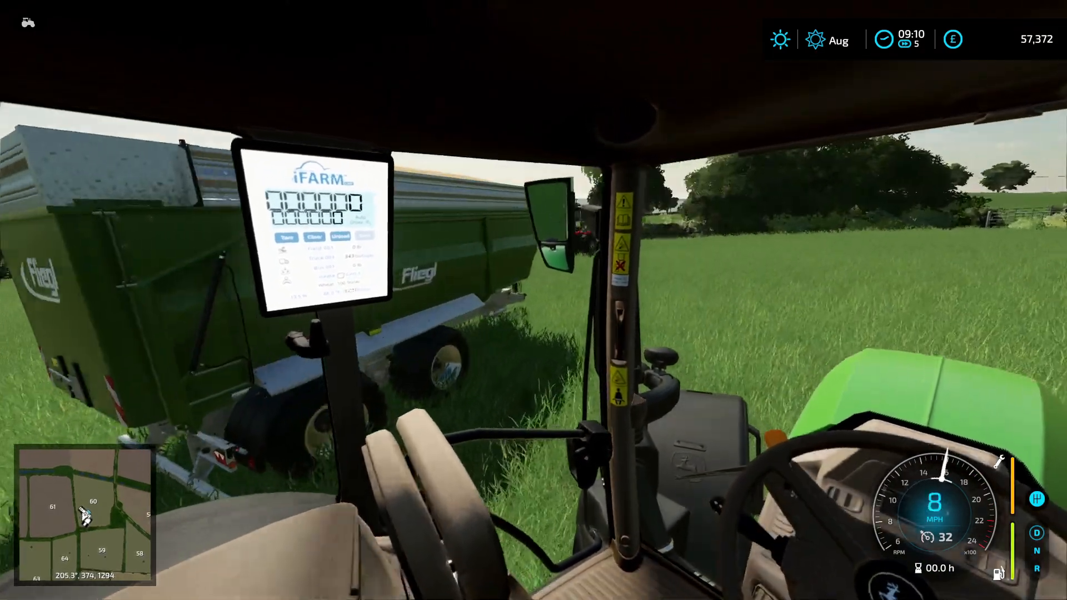
{"action": "key", "text": "a"}
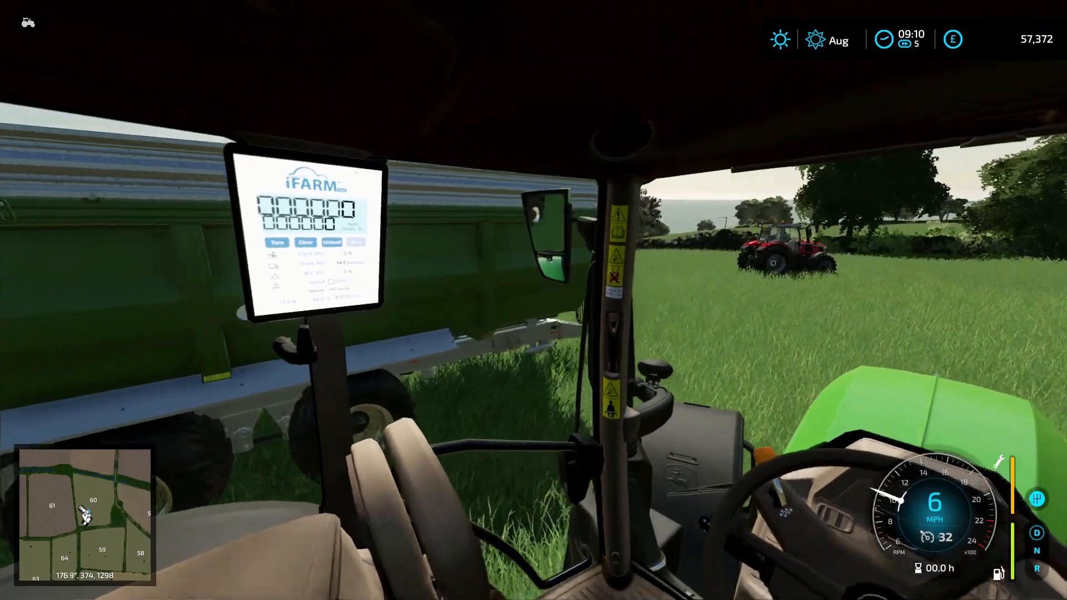
{"action": "key", "text": "w"}
{"action": "key", "text": "d"}
{"action": "key", "text": "s"}
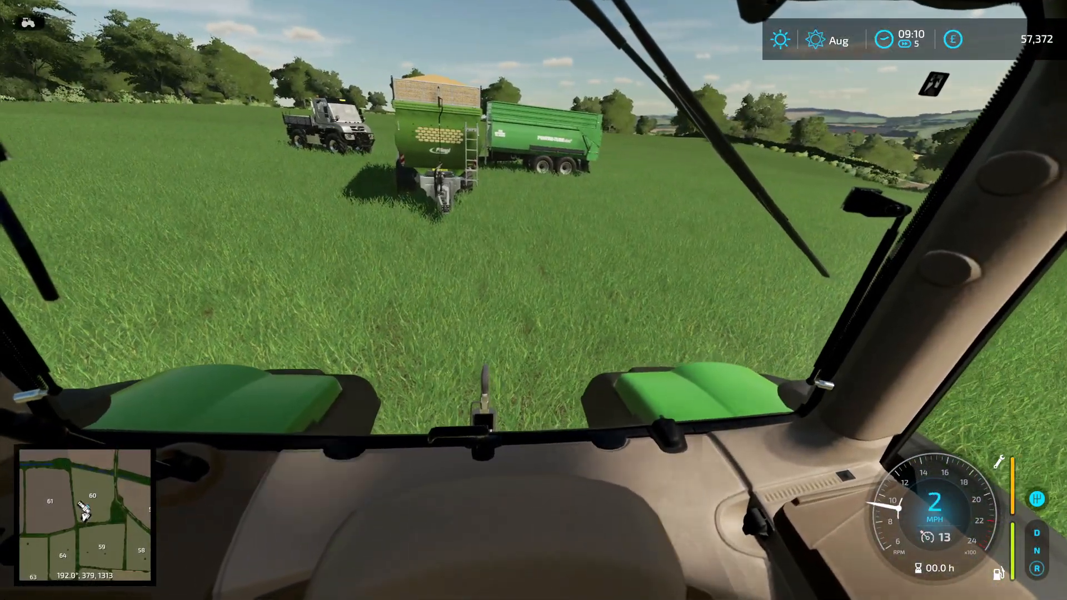
- Reverse the John Deere up to the drawbar of the Fliegl TMK 273 and attach the trailer
{"action": "key", "text": "s"}
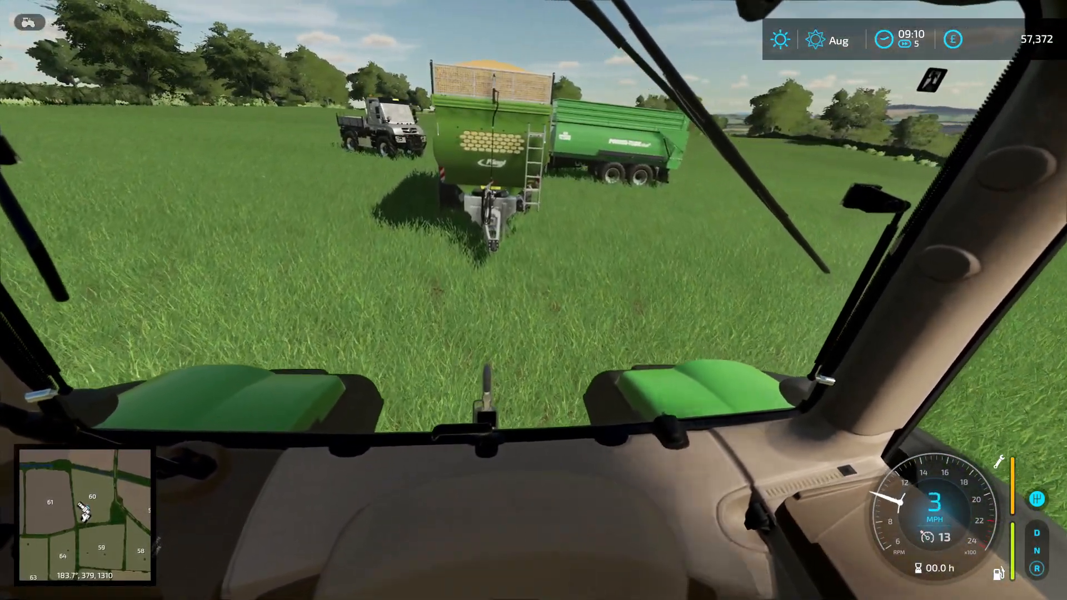
{"action": "key", "text": "s"}
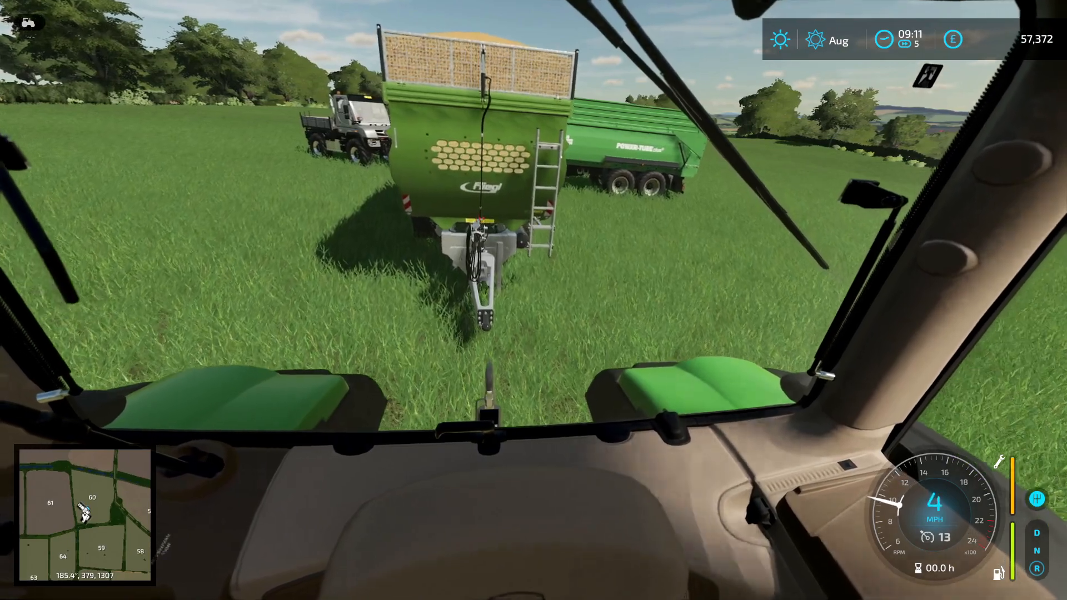
{"action": "key", "text": "s"}
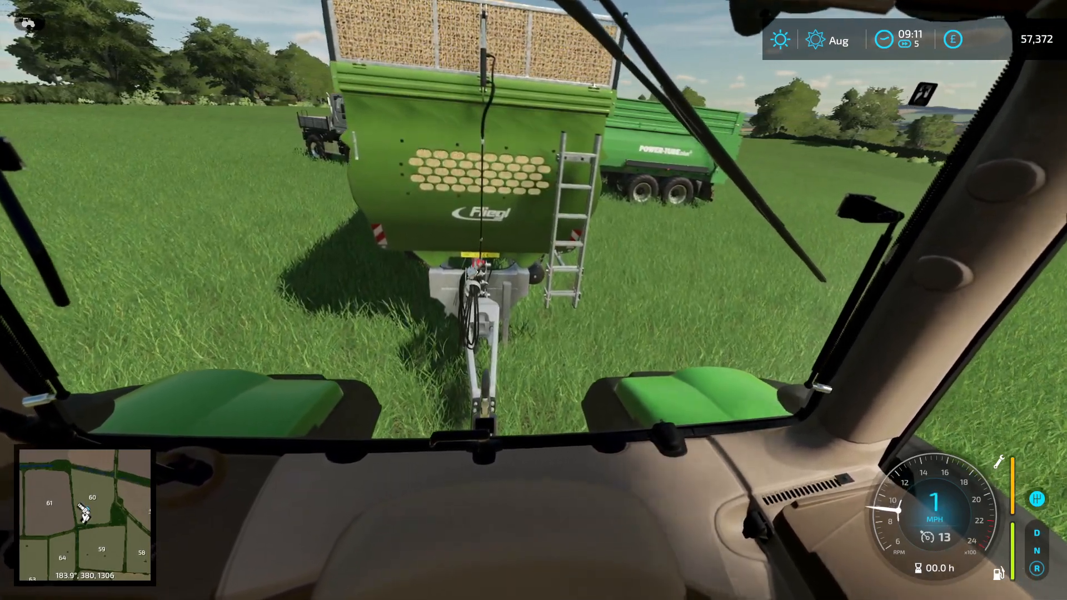
{"action": "key", "text": "s"}
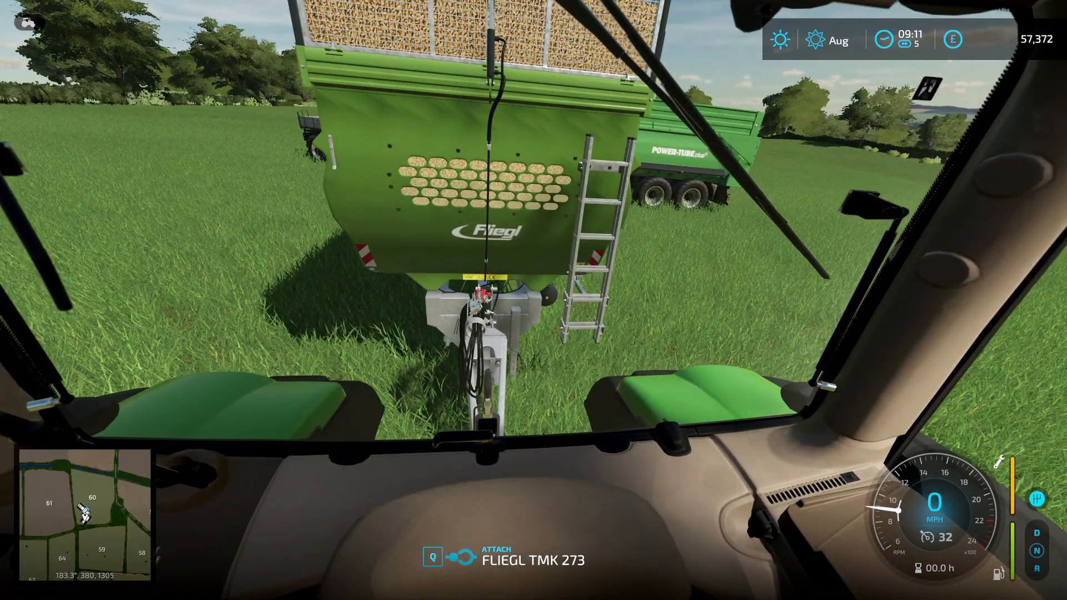
{"action": "key", "text": "q"}
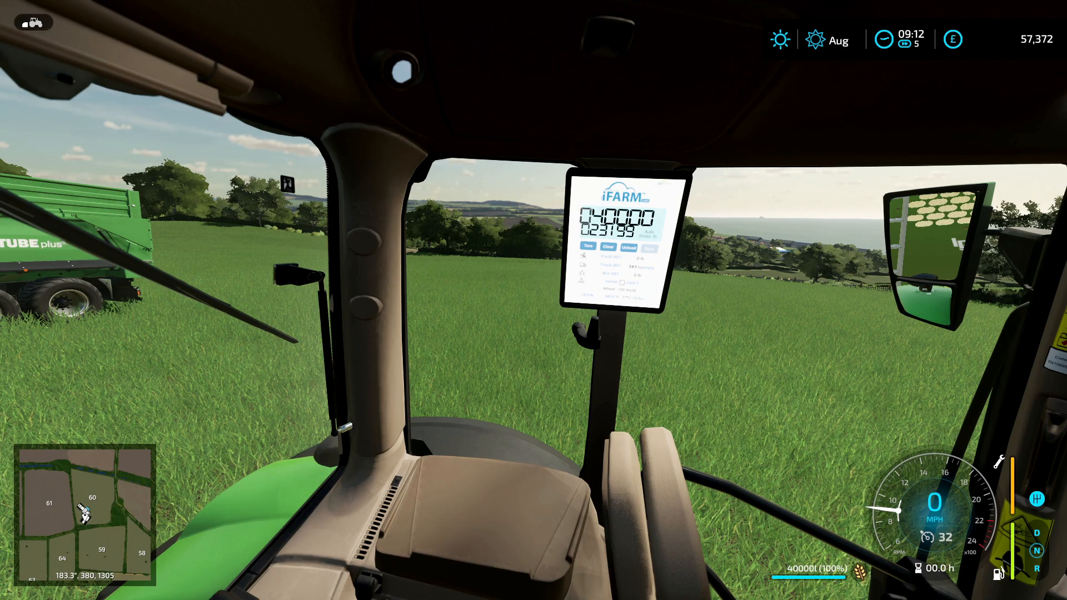
- Show the controls help and switch the Real Dashboard mode to total and back to selected
{"action": "key", "text": "F1"}
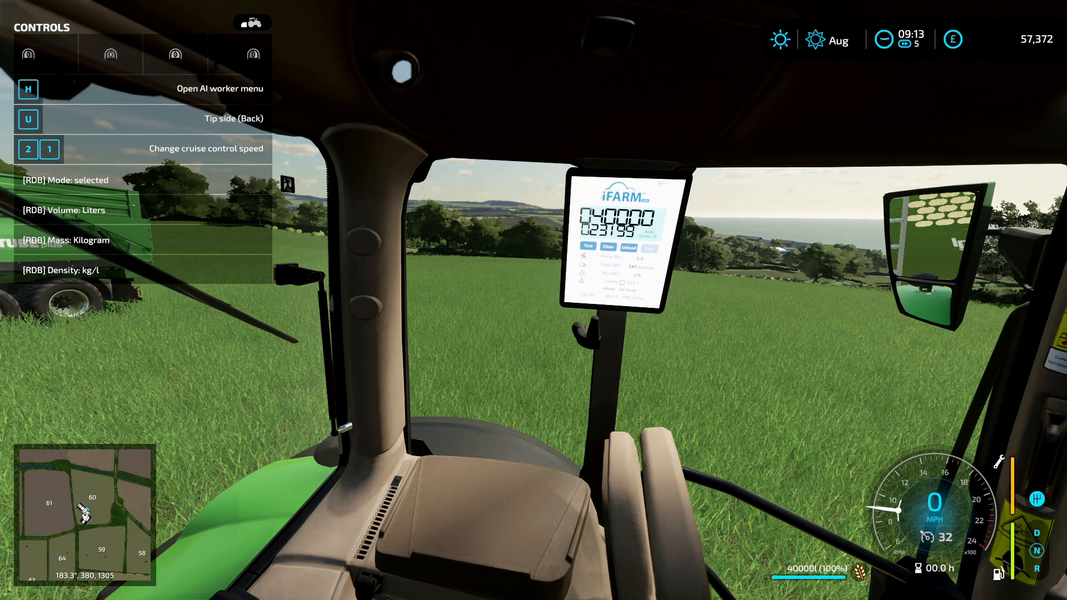
{"action": "key", "text": "ctrl+m"}
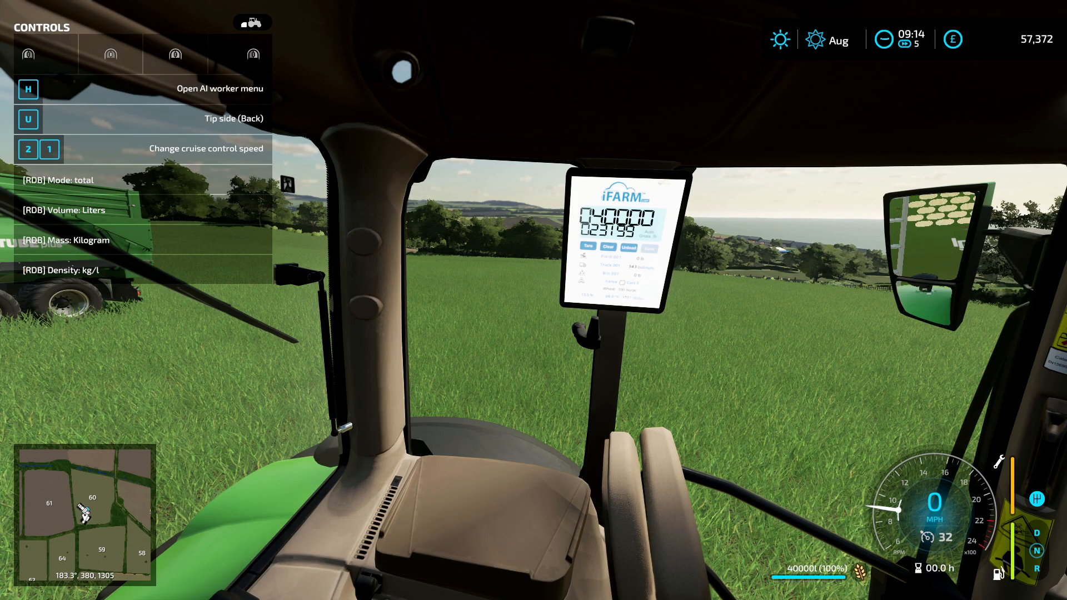
{"action": "key", "text": "ctrl+m"}
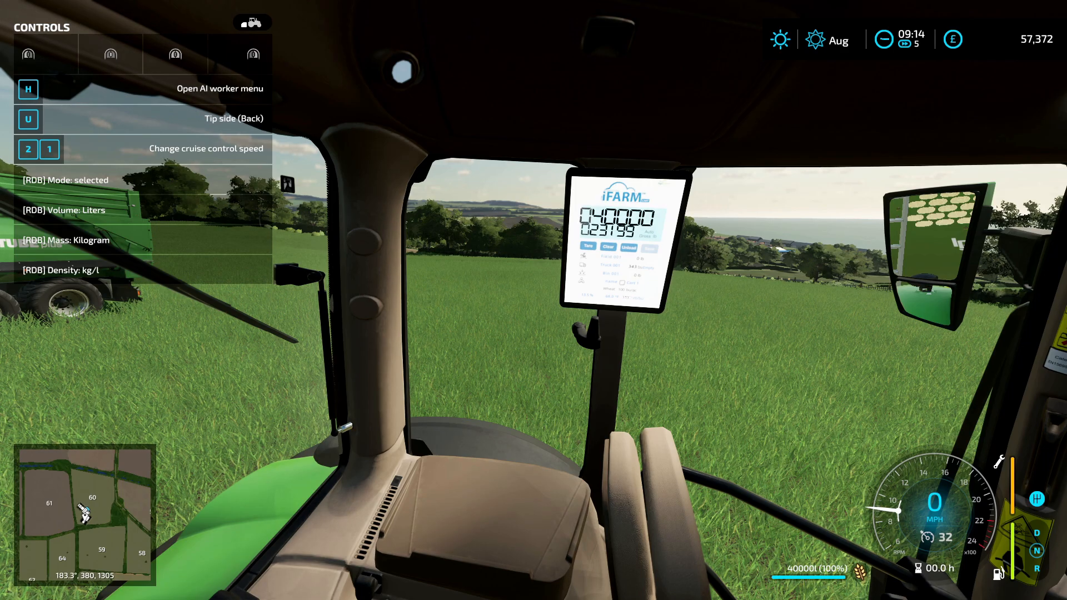
- Cycle the Real Dashboard density unit through lbs/gal and back to kg/l
{"action": "key", "text": "ctrl+d"}
{"action": "key", "text": "ctrl+d"}
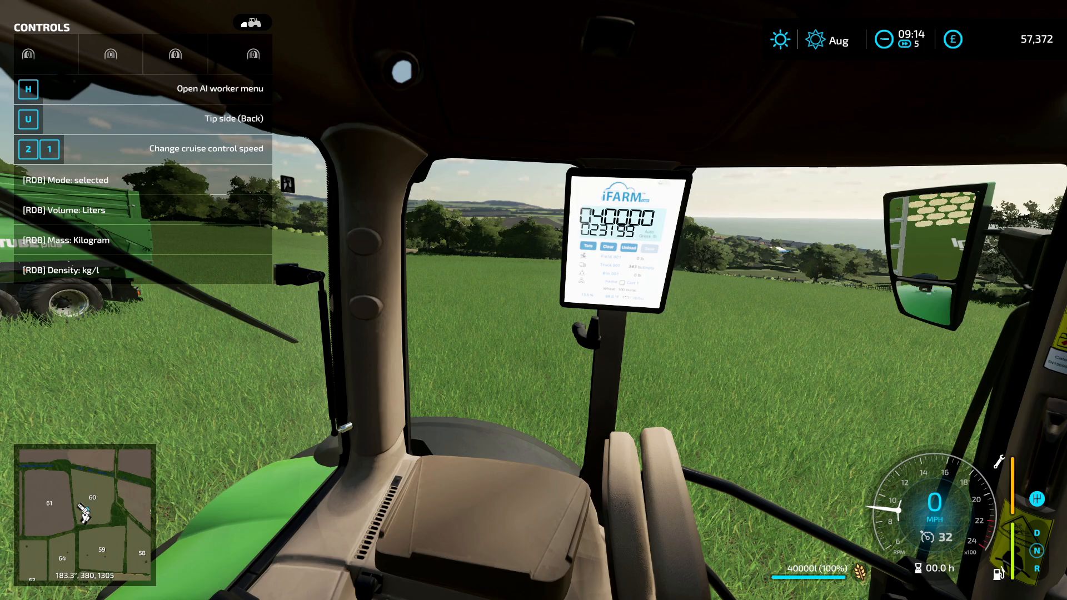
{"action": "key", "text": "ctrl+d"}
{"action": "key", "text": "ctrl+d"}
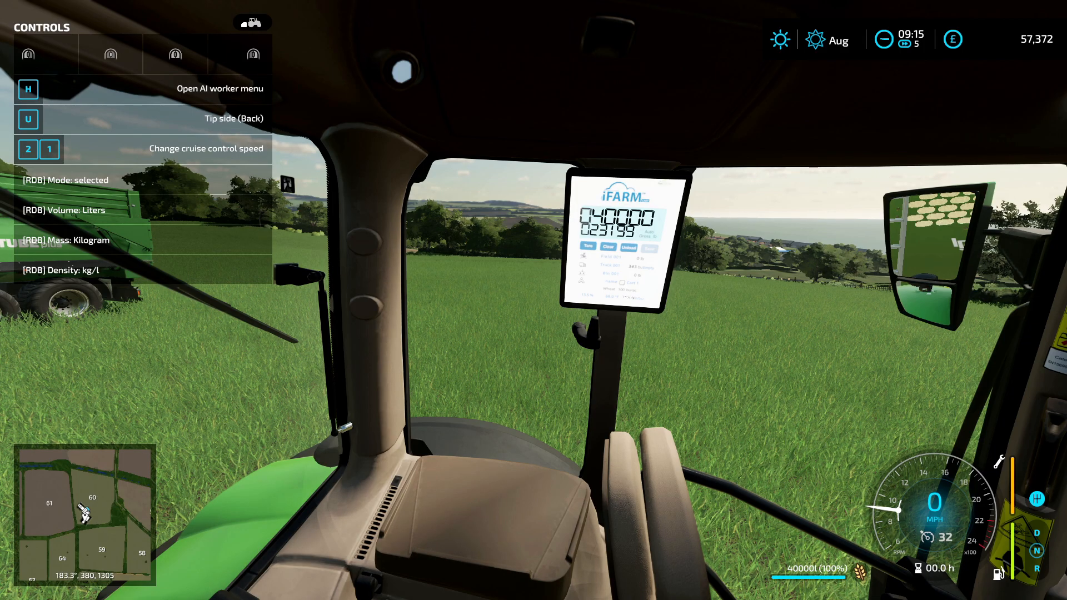
{"action": "key", "text": "ctrl+d"}
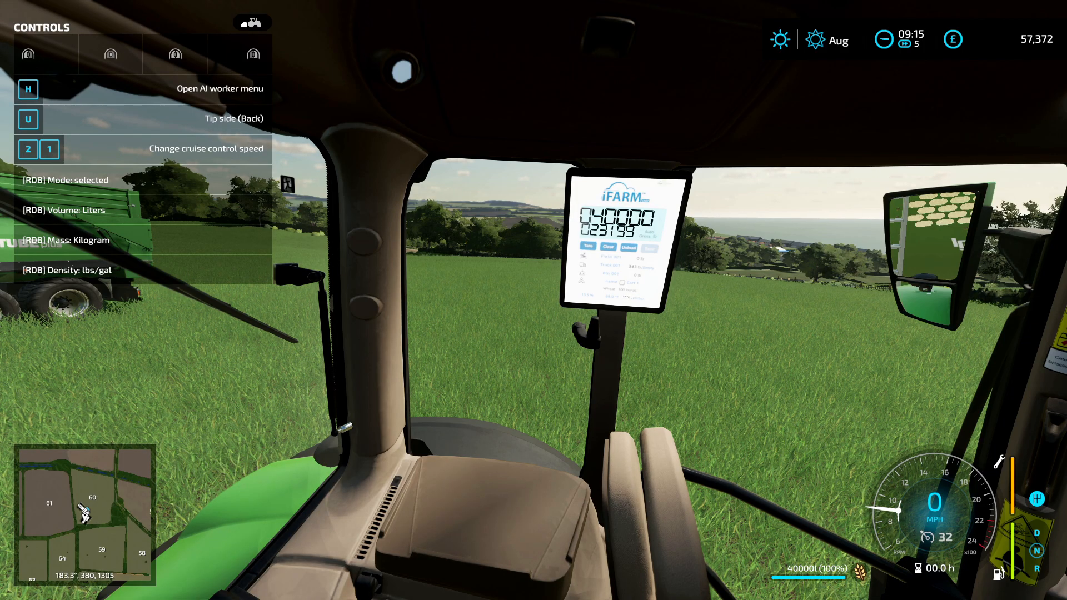
{"action": "key", "text": "ctrl+d"}
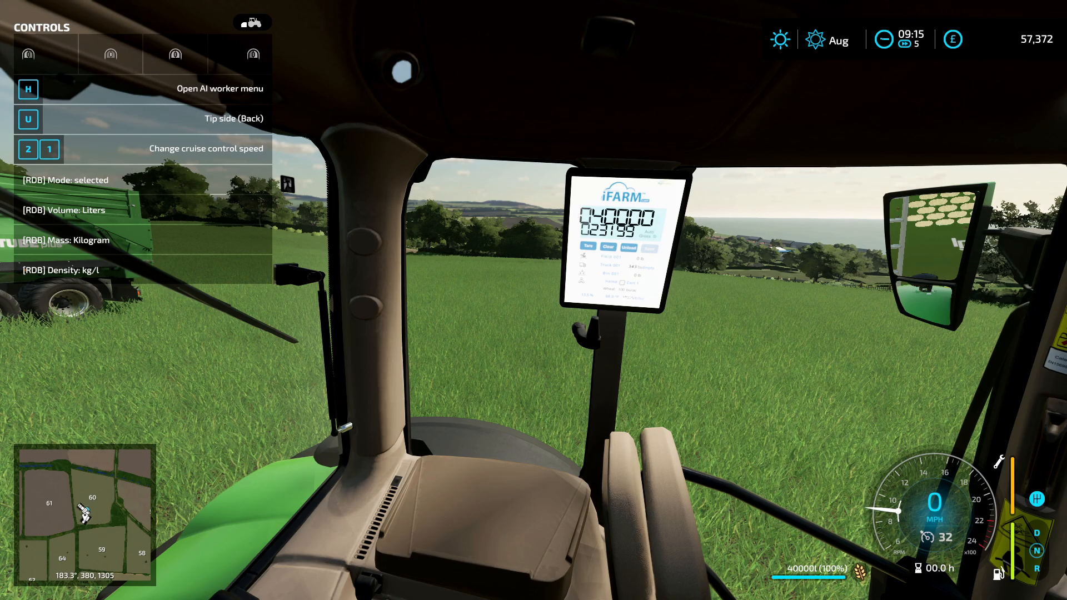
- Set the Real Dashboard mass unit to Tonne and hide the controls help
{"action": "key", "text": "ctrl+m"}
{"action": "key", "text": "ctrl+m"}
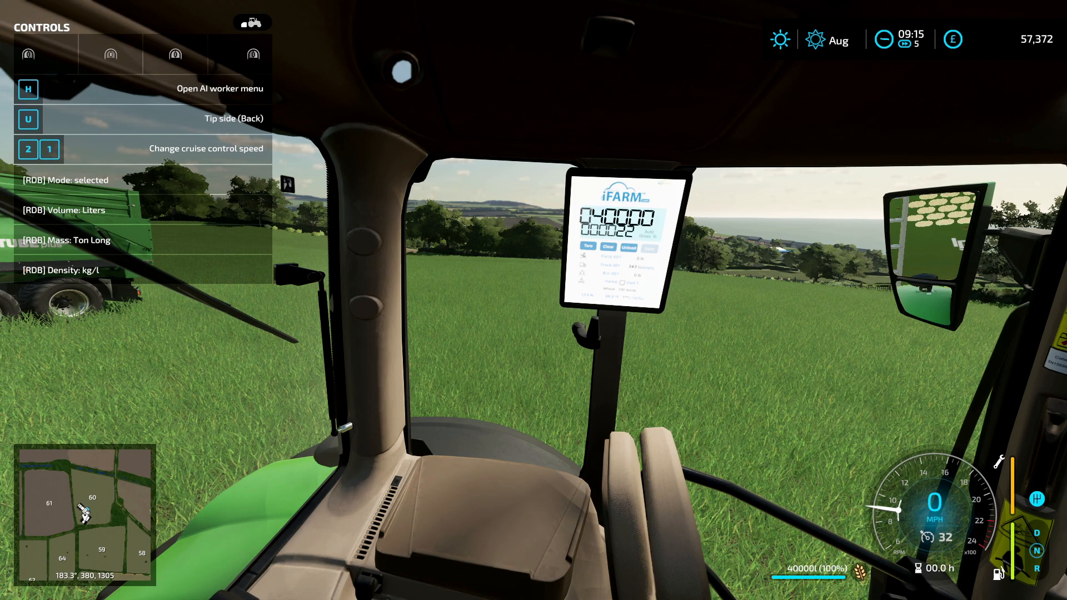
{"action": "key", "text": "ctrl+m"}
{"action": "key", "text": "ctrl+m"}
{"action": "key", "text": "ctrl+m"}
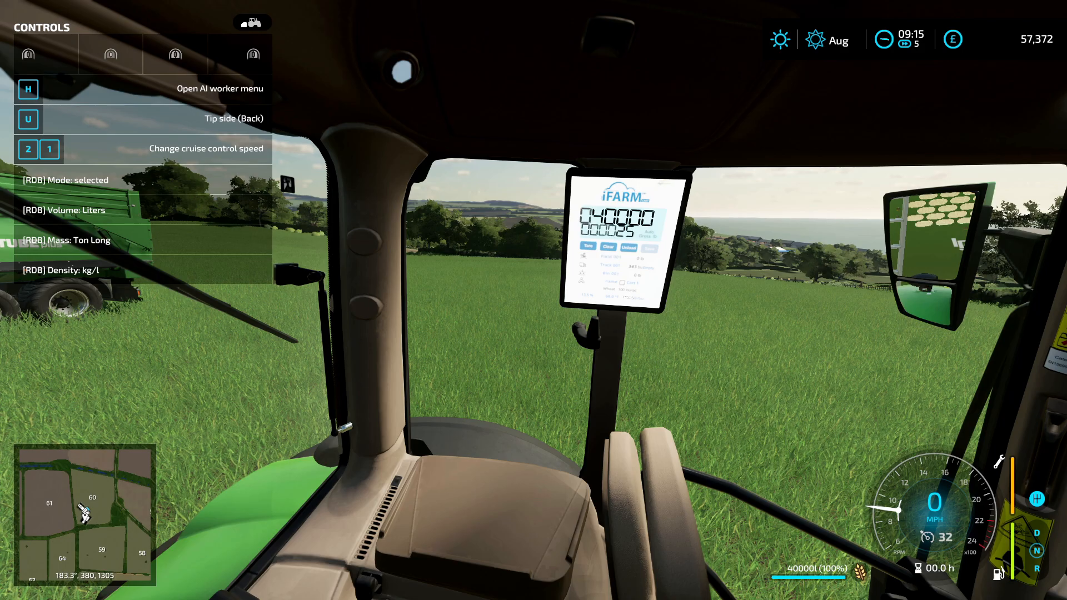
{"action": "key", "text": "ctrl+m"}
{"action": "key", "text": "ctrl+m"}
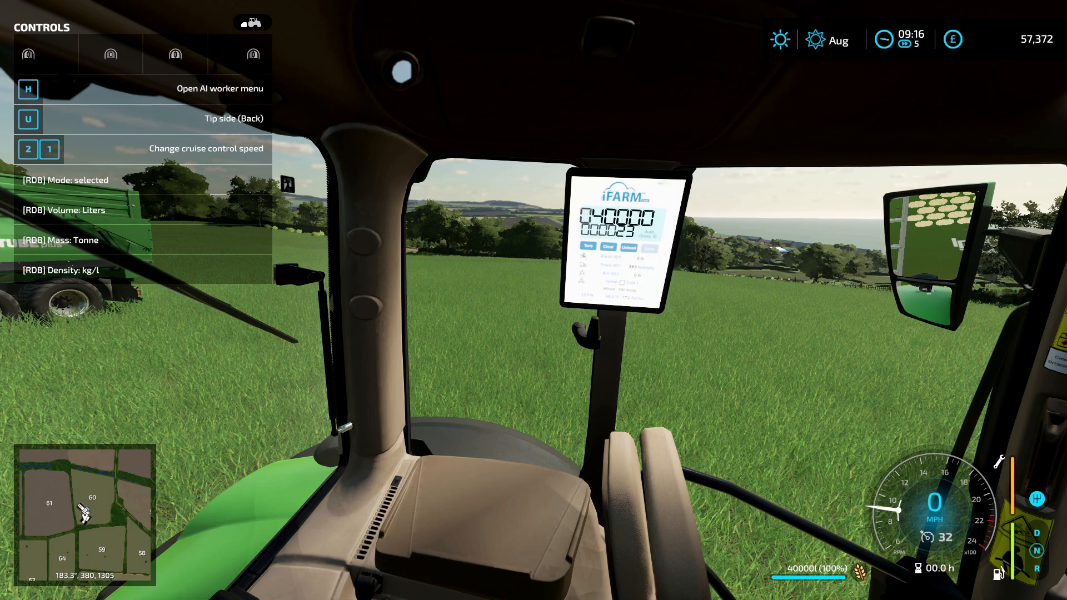
{"action": "key", "text": "F1"}
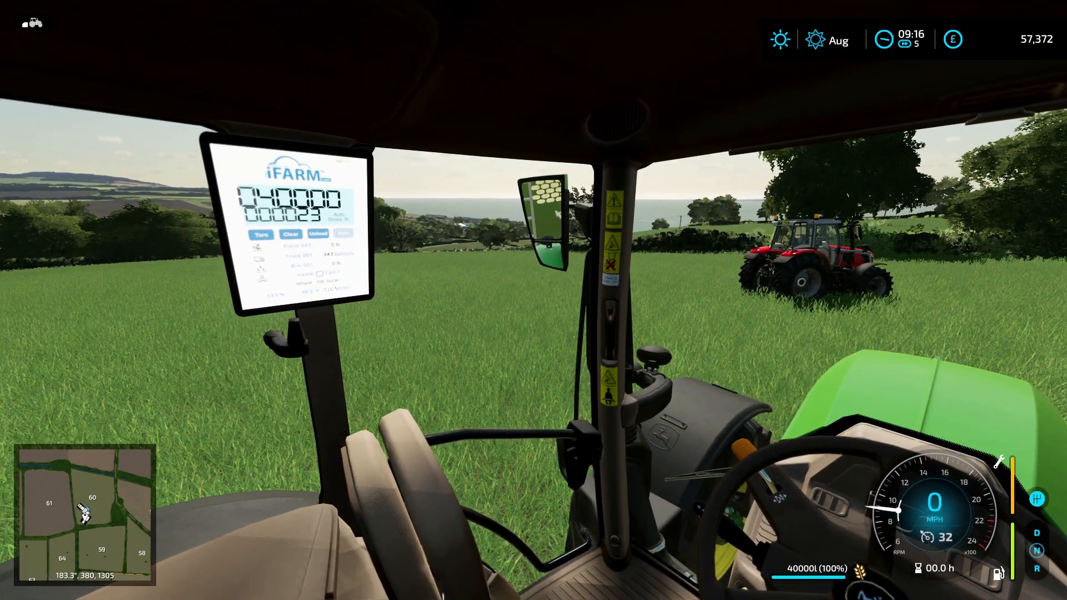
- Turn off Automatic Engine Start in the game settings and return to the cab
{"action": "key", "text": "Escape"}
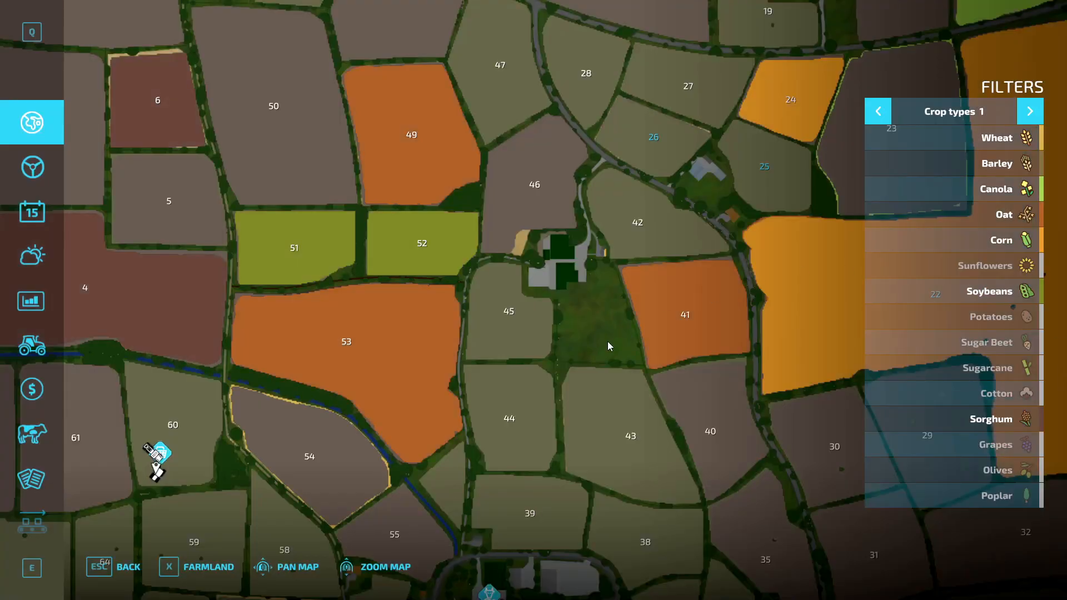
{"action": "scroll", "coordinate": [44, 486], "scroll_direction": "down", "scroll_amount": 3}
{"action": "scroll", "coordinate": [38, 434], "scroll_direction": "up", "scroll_amount": 1}
{"action": "left_click", "coordinate": [37, 404]}
{"action": "scroll", "coordinate": [401, 423], "scroll_direction": "down", "scroll_amount": 10}
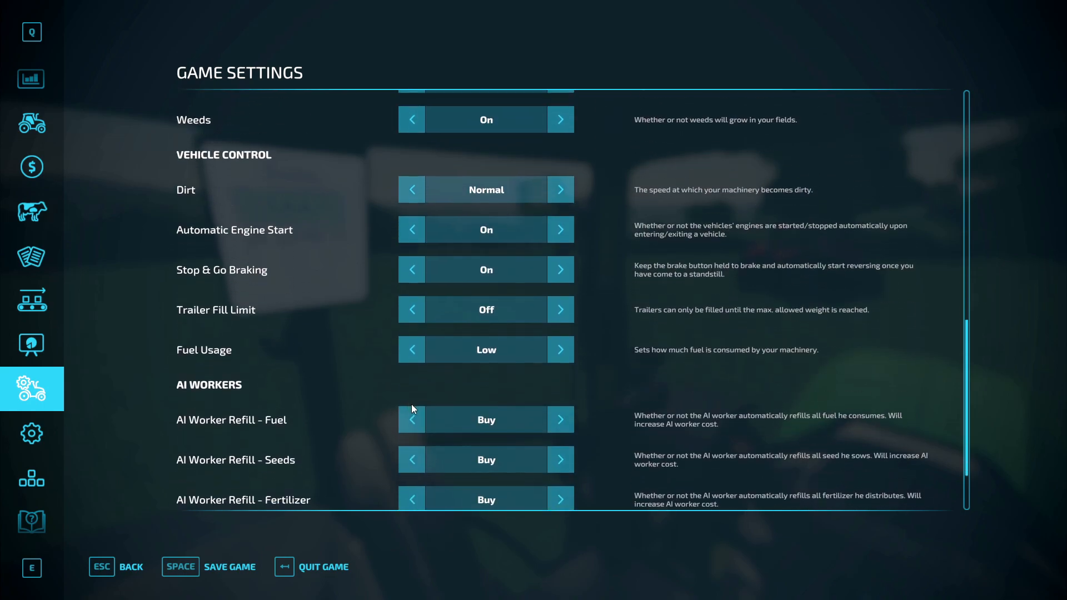
{"action": "scroll", "coordinate": [417, 356], "scroll_direction": "up", "scroll_amount": 7}
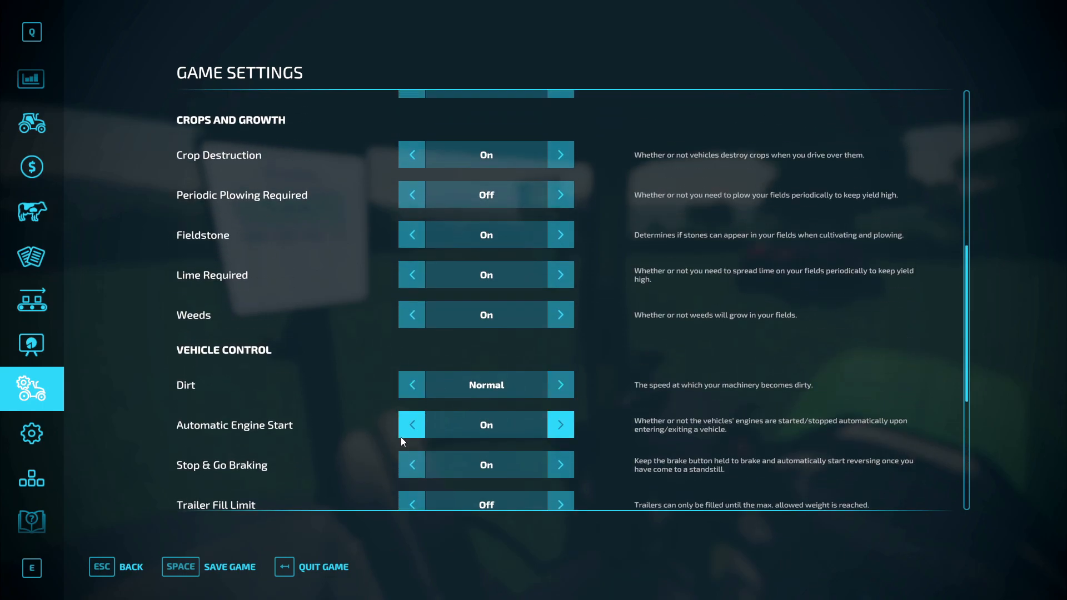
{"action": "scroll", "coordinate": [414, 389], "scroll_direction": "down", "scroll_amount": 4}
{"action": "left_click", "coordinate": [421, 270]}
{"action": "key", "text": "Escape"}
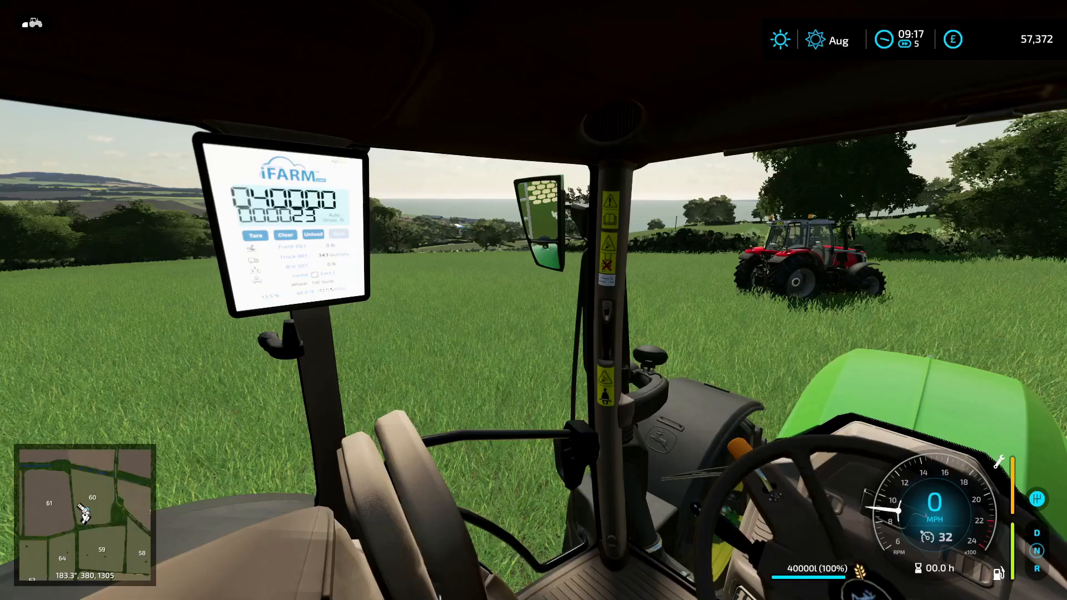
- Stop the John Deere's engine and restart it to check how the cab tablet responds to engine power
{"action": "key", "text": "ctrl+Return"}
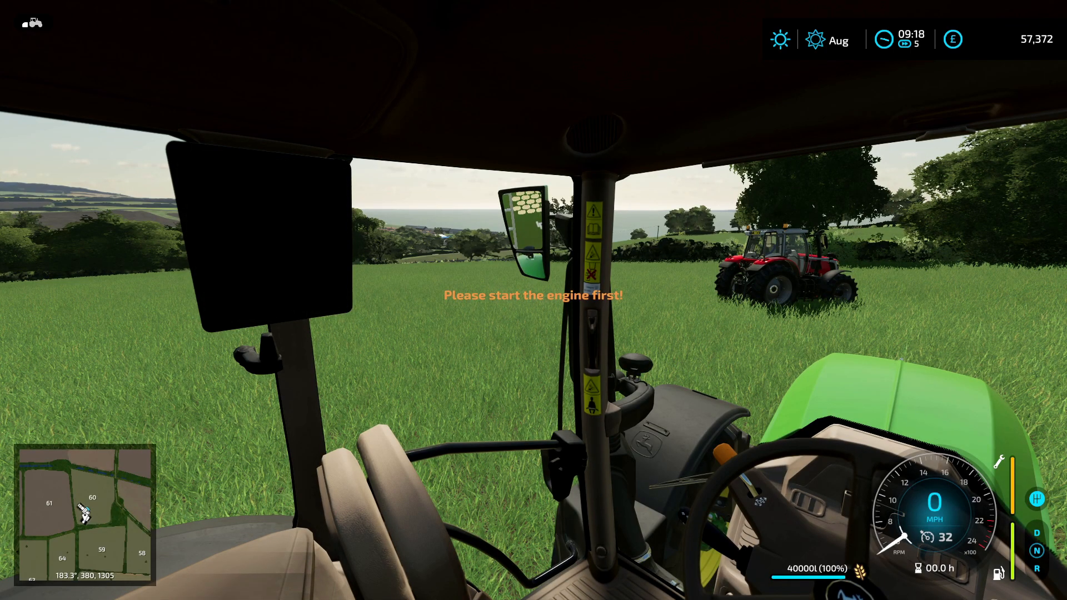
{"action": "key", "text": "ctrl+Return"}
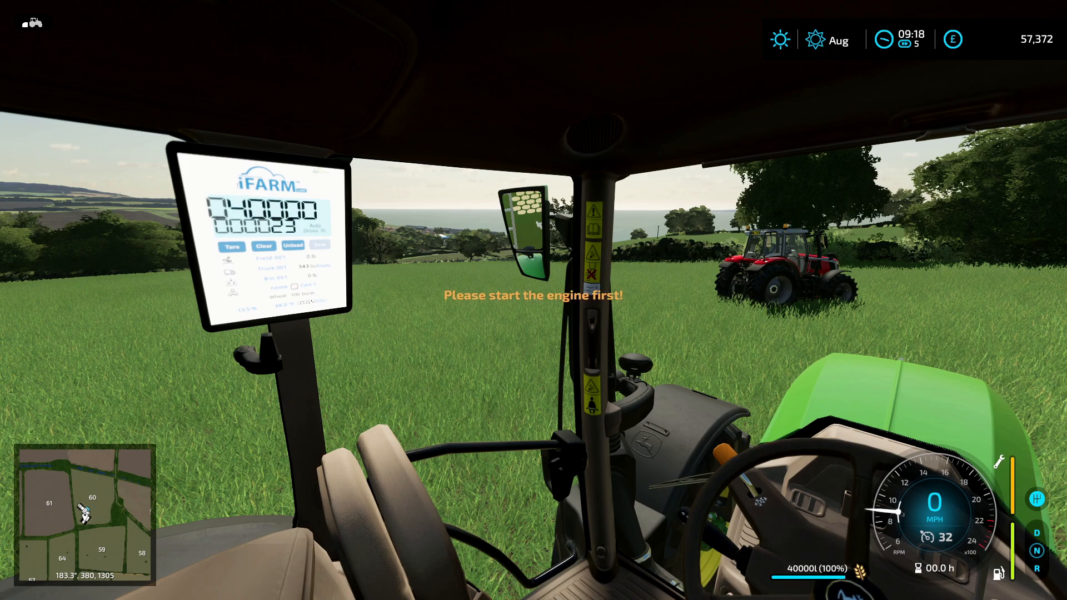